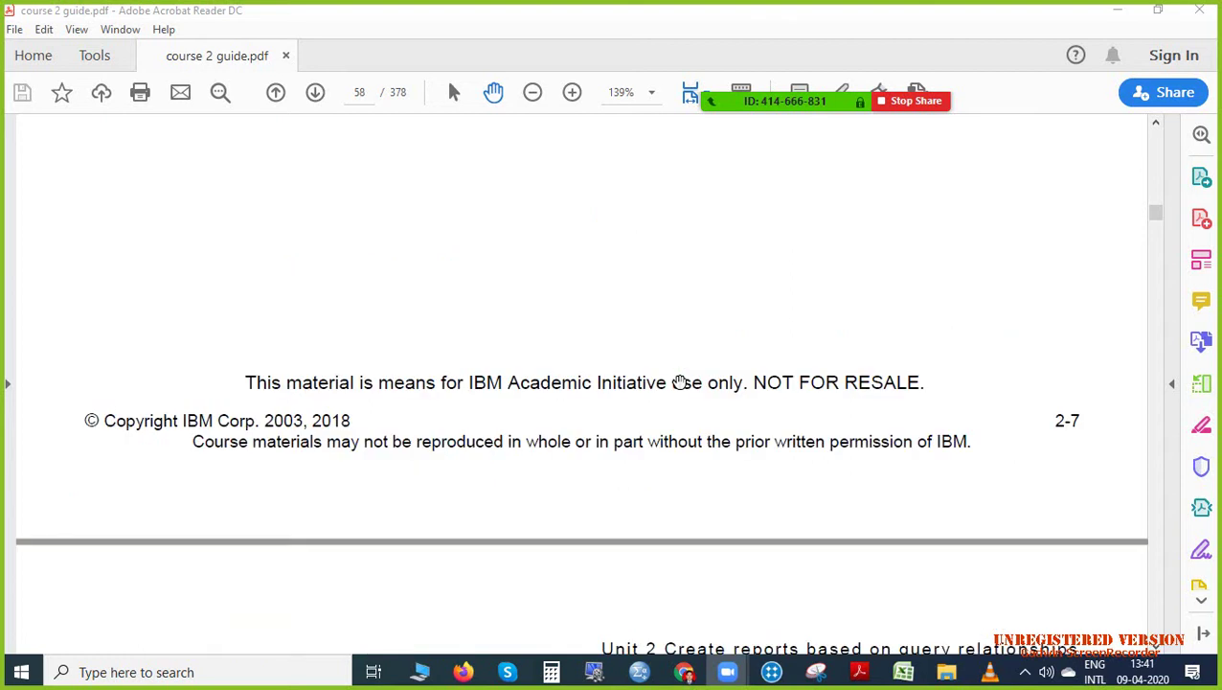
Review the Unit 2 slides on join relationships between queries and the unit objectives, going back to the unit's title slide.
scroll(684, 348, up, 15)
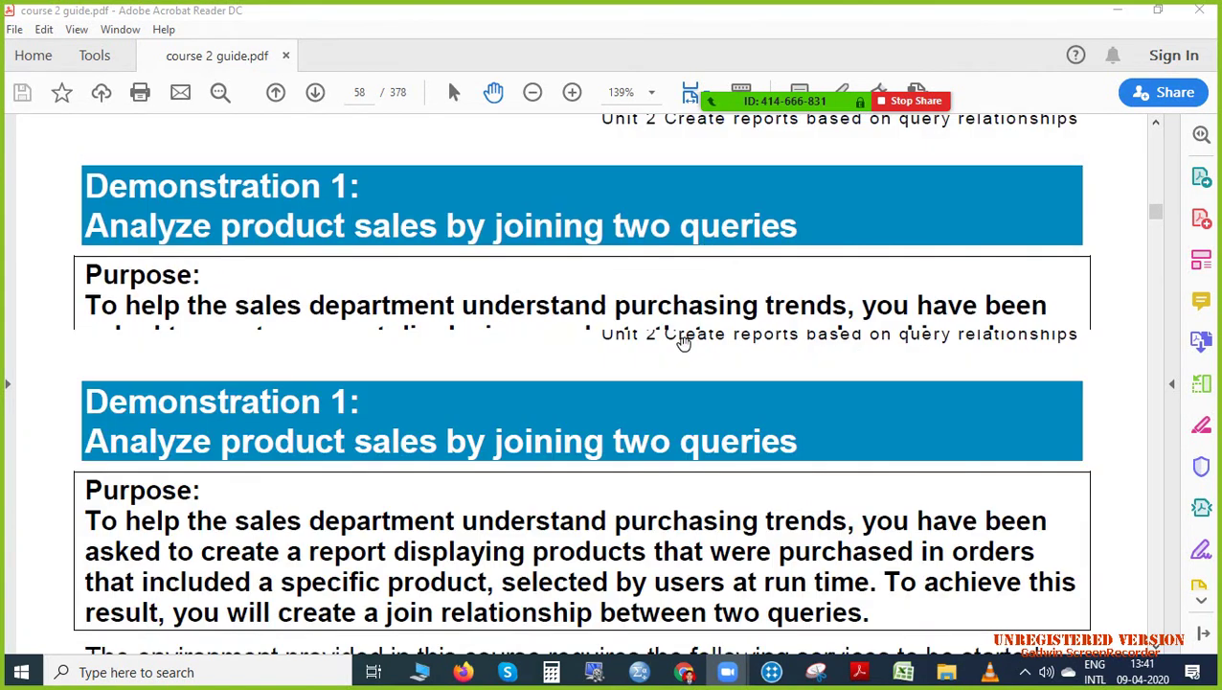
scroll(684, 342, up, 15)
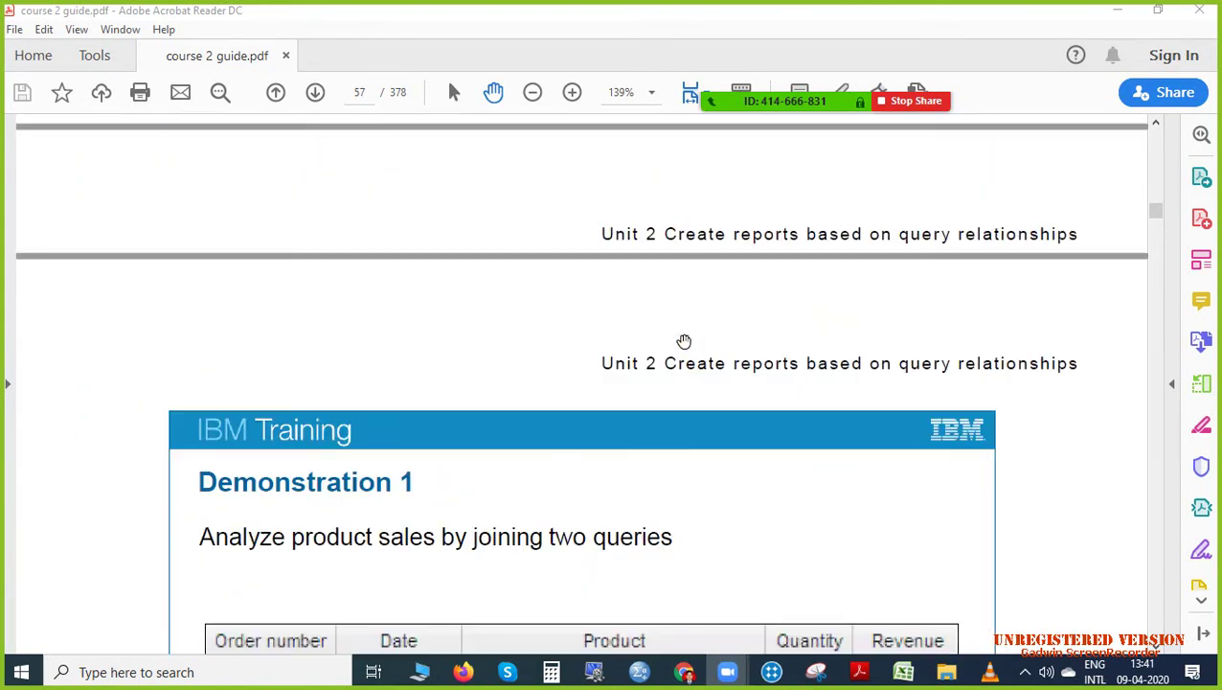
scroll(685, 335, up, 5)
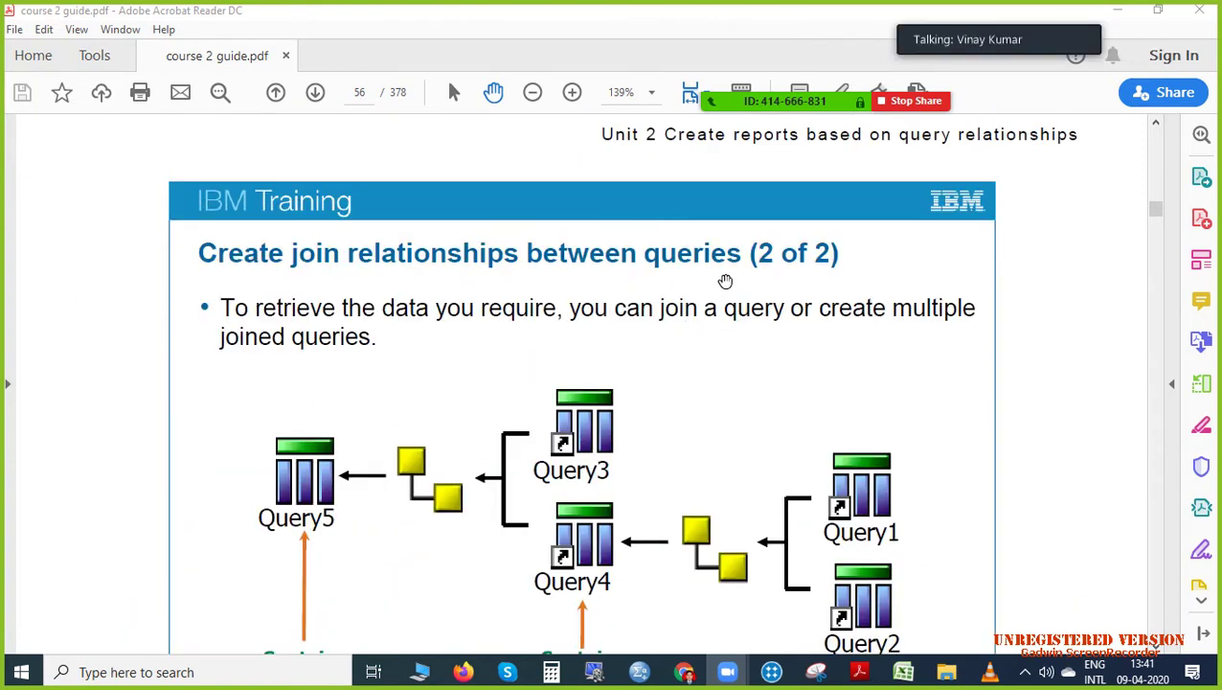
scroll(745, 269, down, 3)
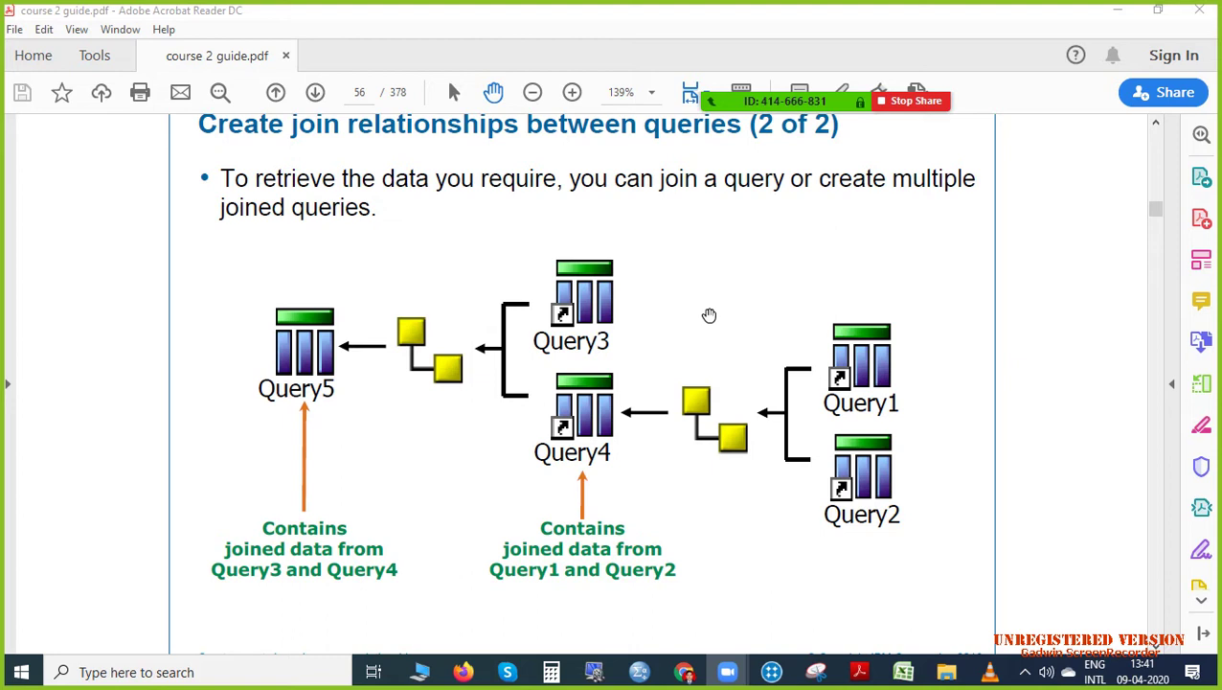
scroll(709, 315, up, 5)
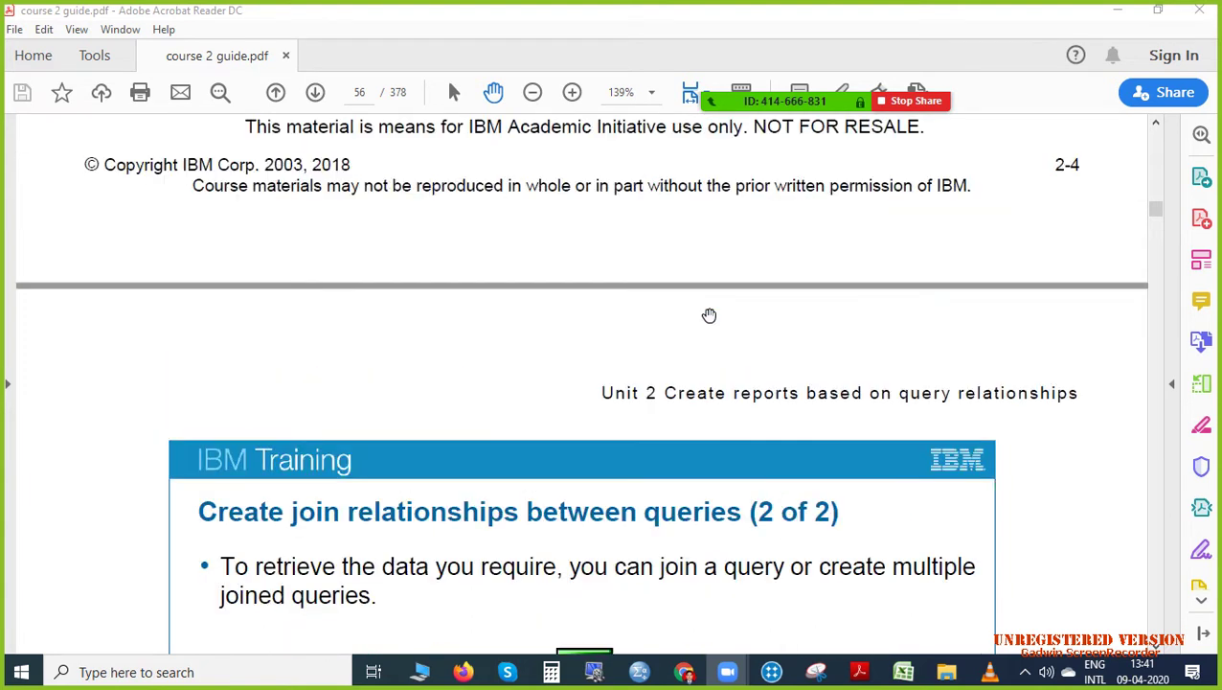
scroll(709, 316, down, 1)
scroll(709, 315, down, 1)
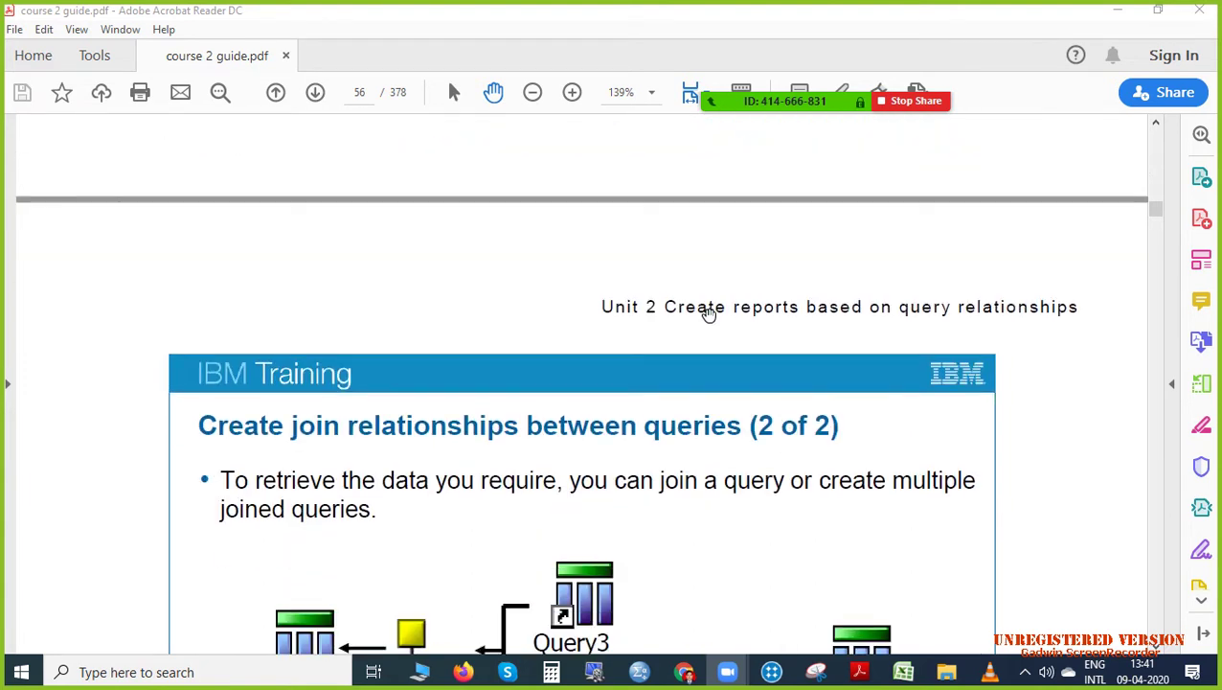
scroll(709, 315, up, 4)
scroll(709, 316, up, 13)
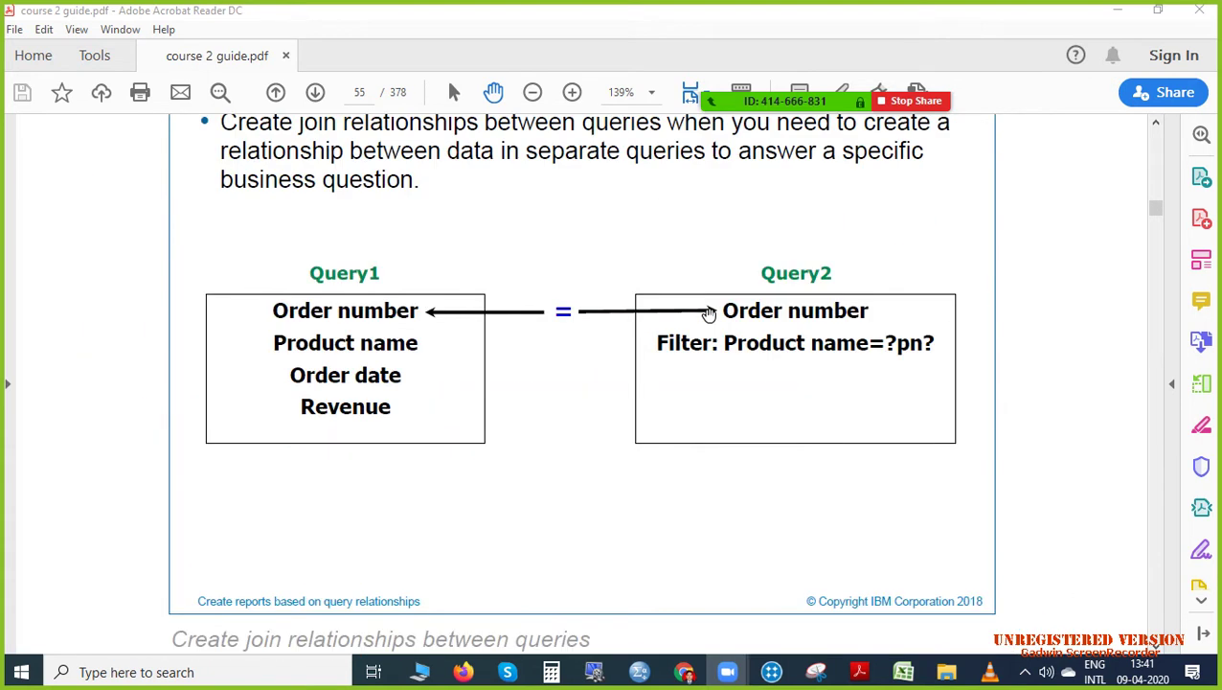
scroll(679, 390, up, 14)
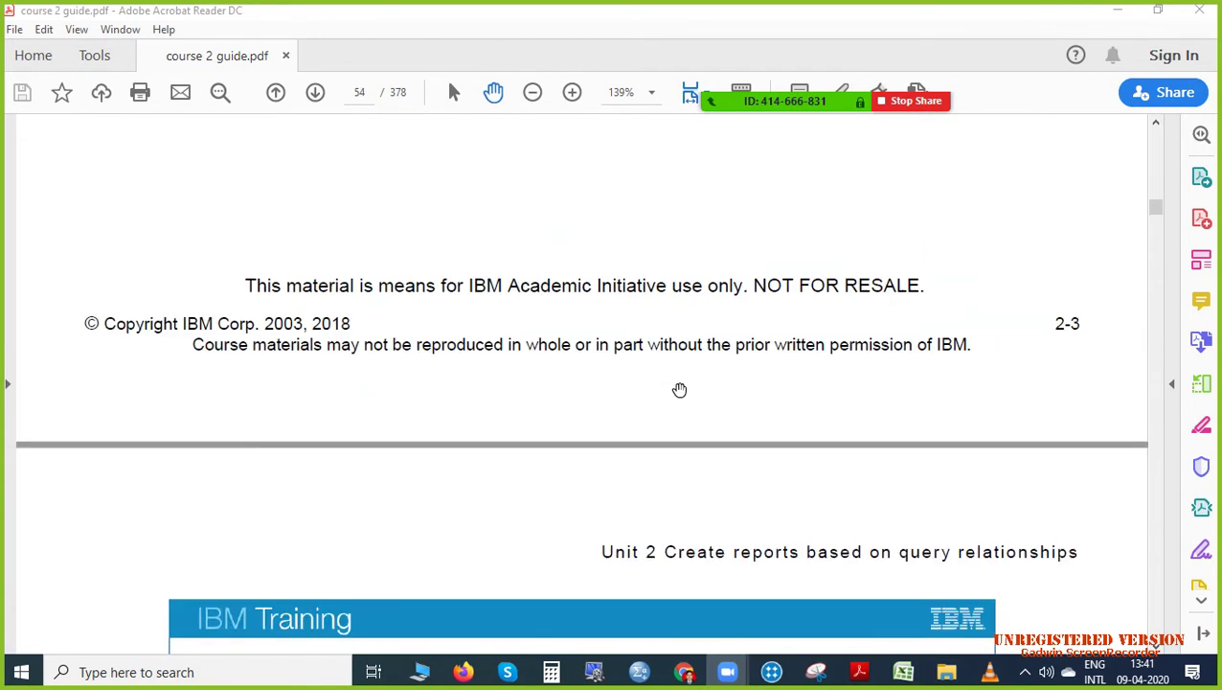
scroll(679, 390, up, 12)
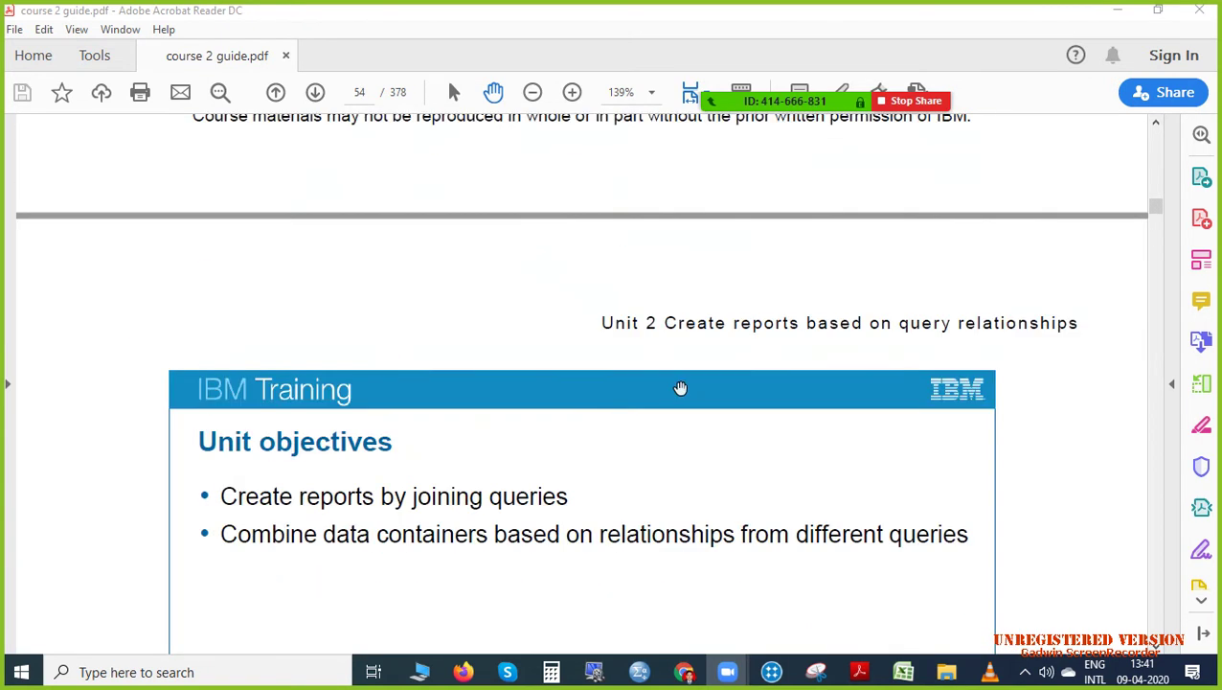
scroll(681, 387, down, 2)
scroll(681, 385, up, 10)
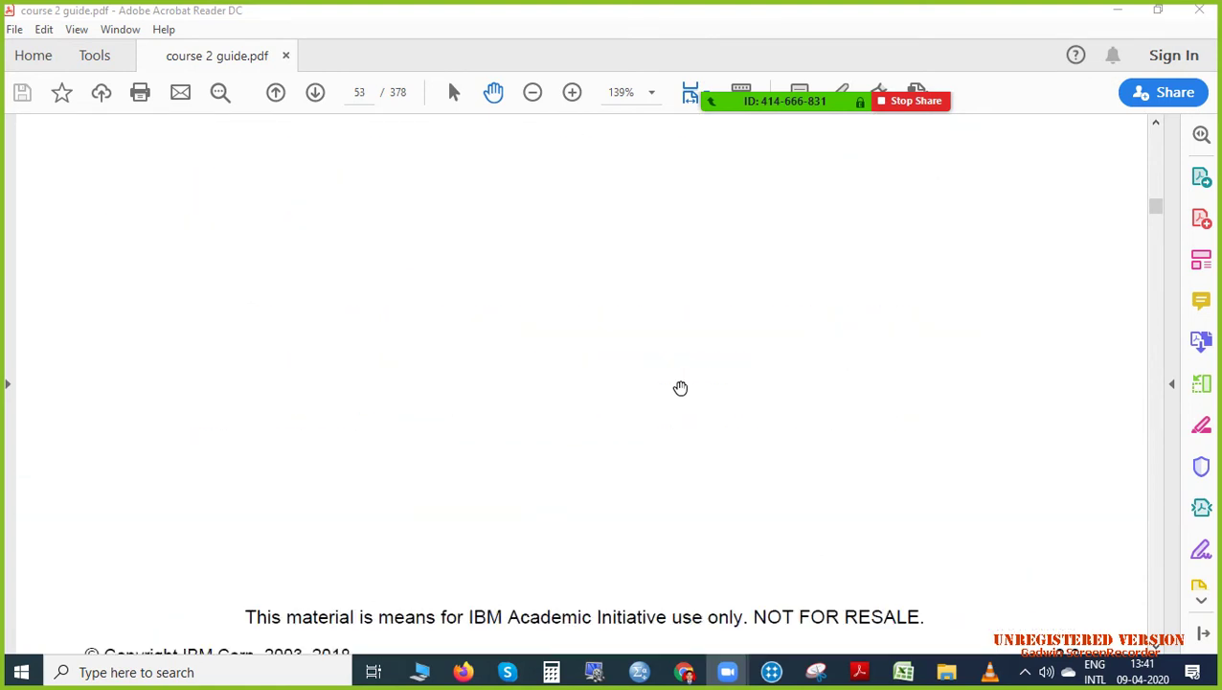
scroll(681, 381, up, 6)
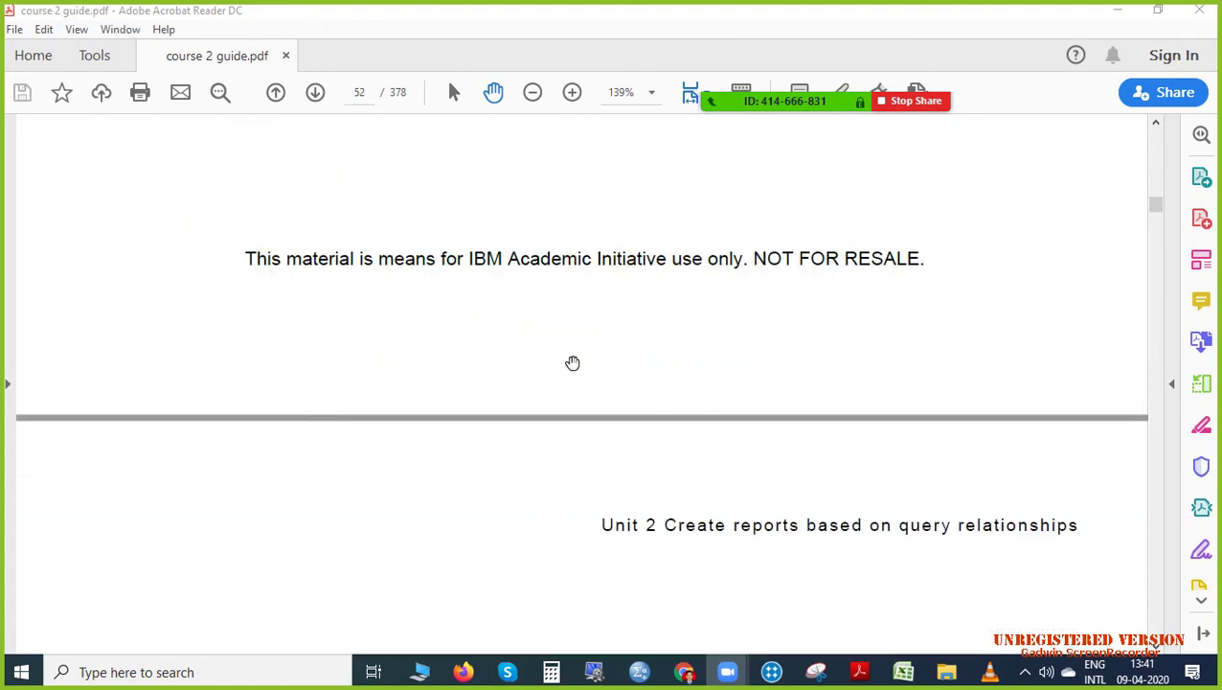
scroll(573, 362, up, 5)
scroll(573, 362, up, 5)
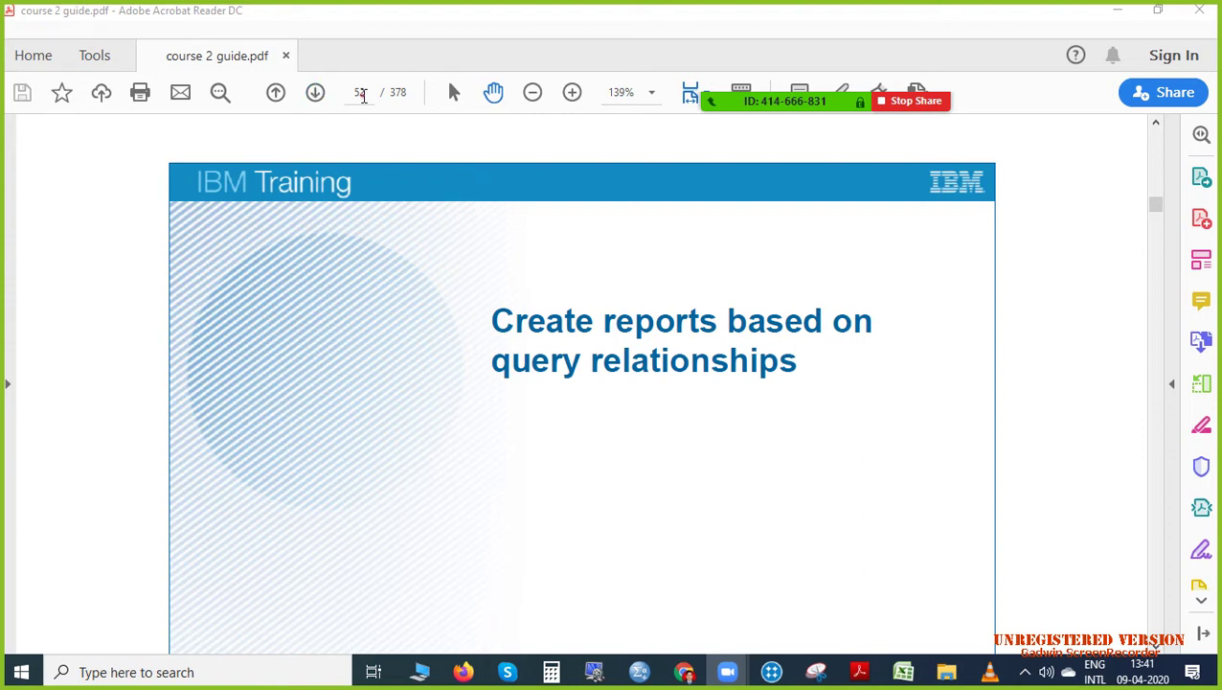
Go to page 59 of the guide and read the Task 1 instructions for adding queries to a blank report.
click(356, 95)
text(59)
key(Return)
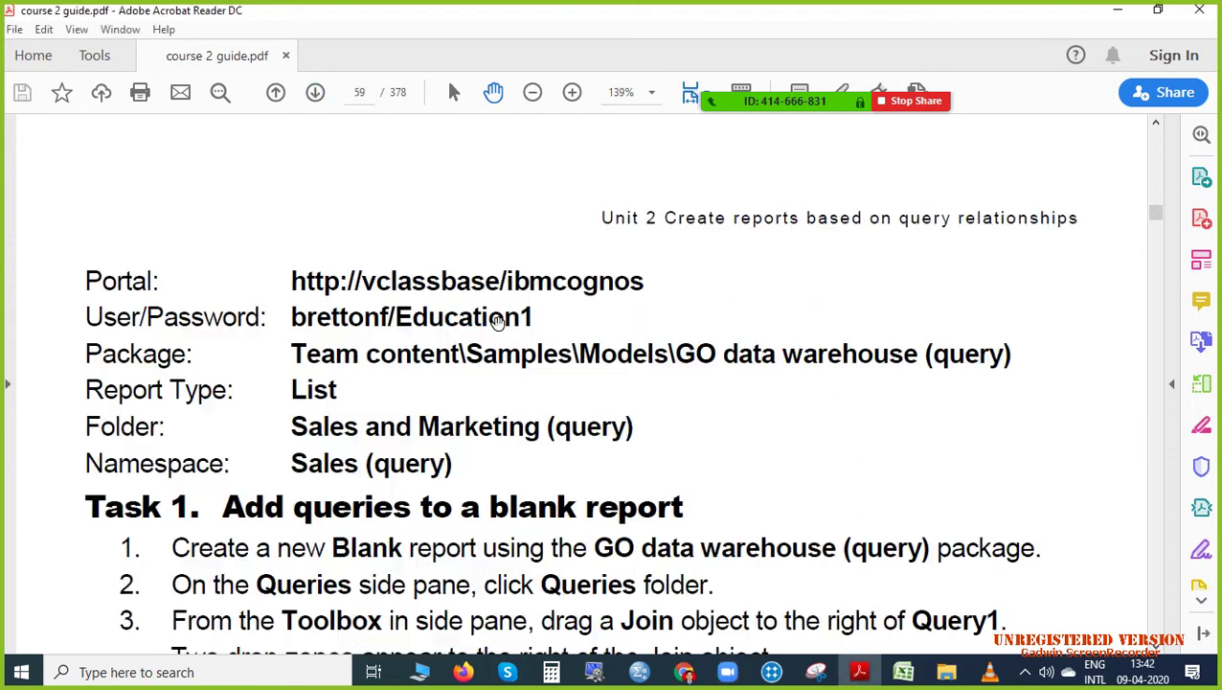
scroll(594, 335, down, 3)
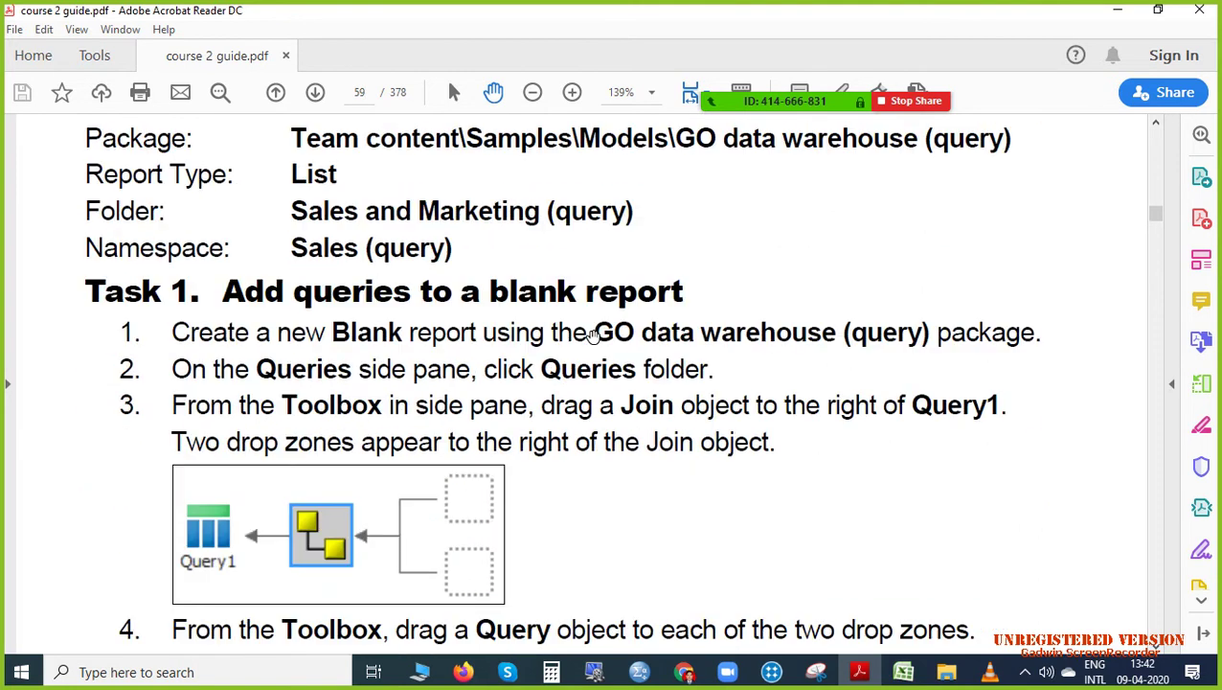
scroll(594, 334, down, 2)
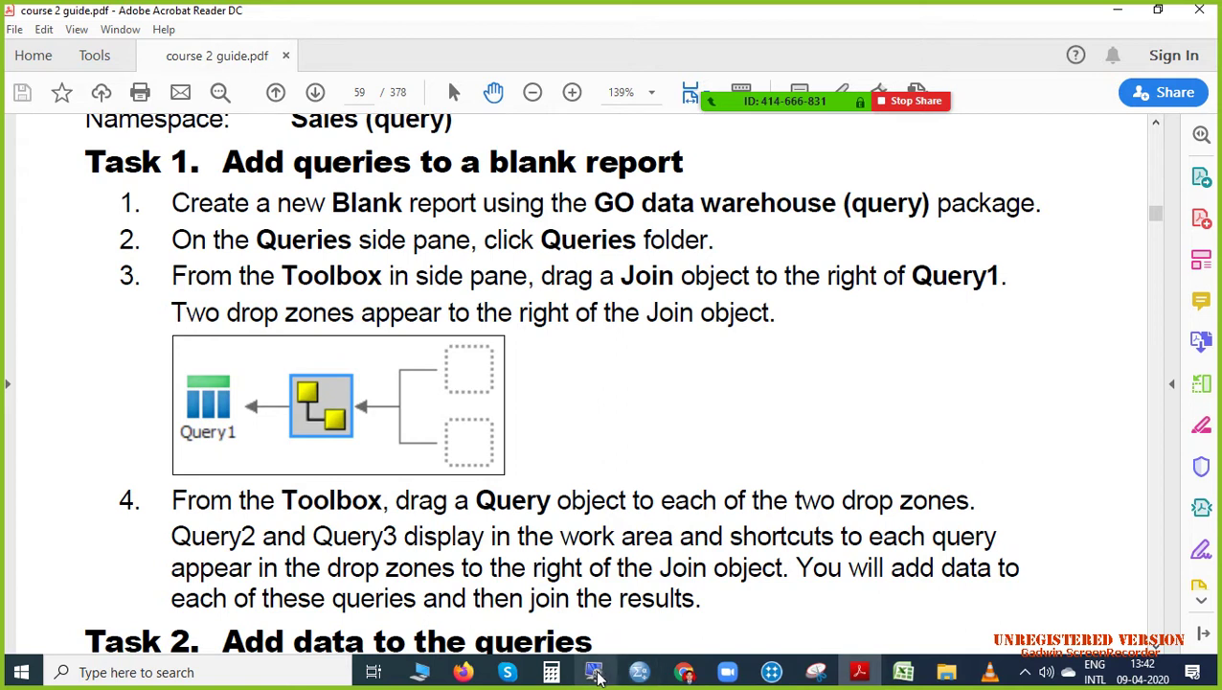
Mute all participants in the Zoom meeting, still allowing them to unmute themselves, and minimize the participants list.
mouse_move(781, 91)
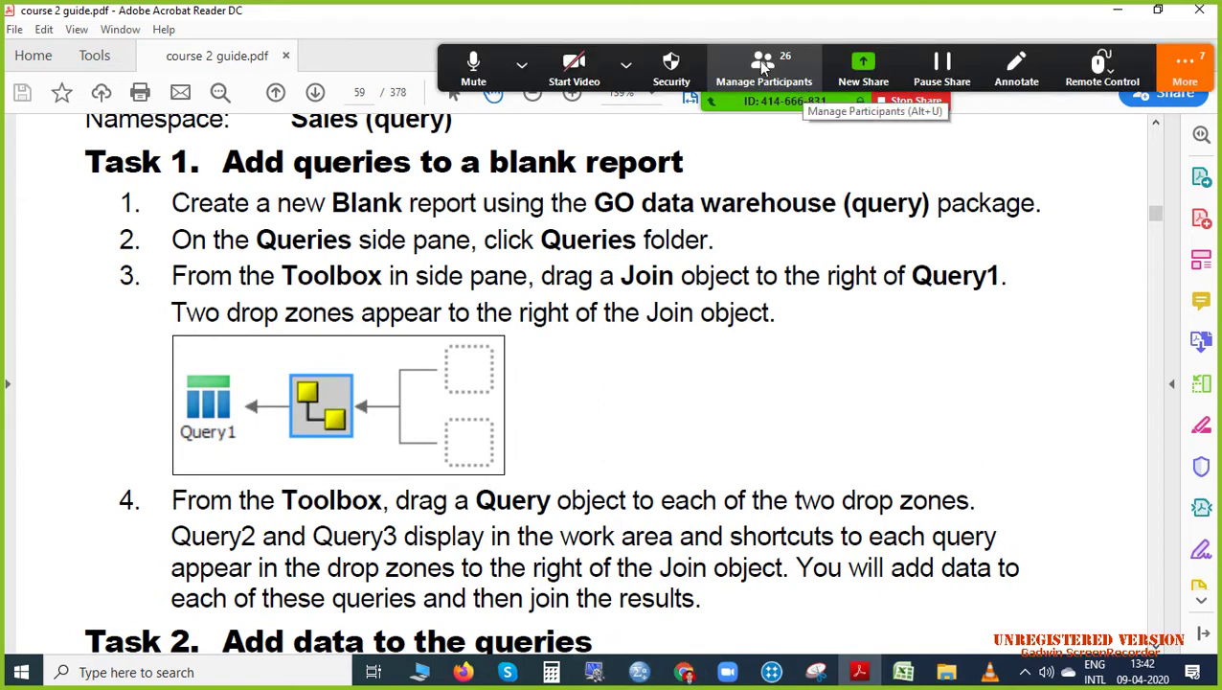
click(765, 63)
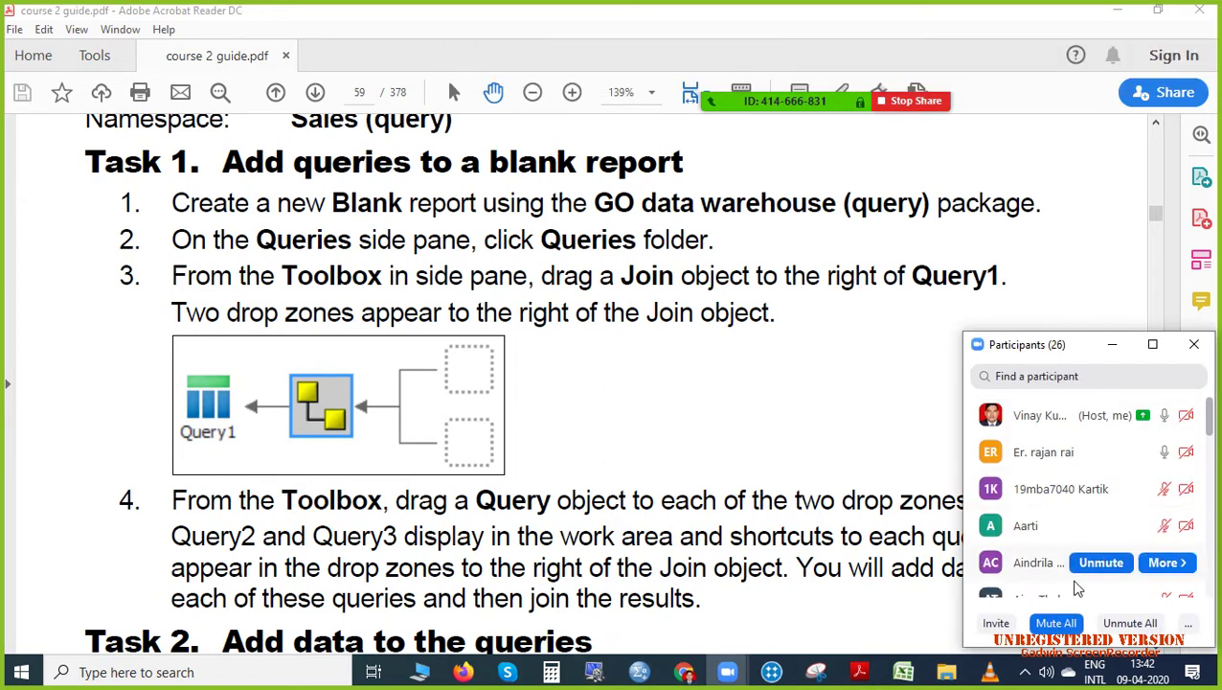
click(1054, 624)
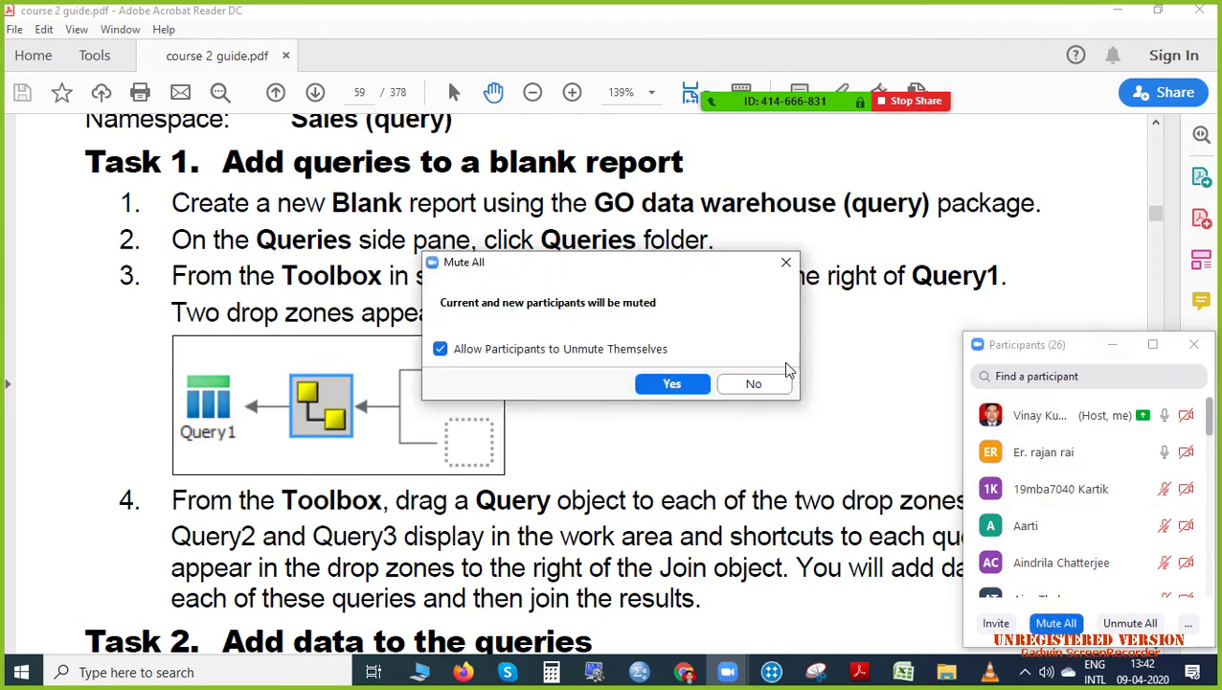
click(671, 385)
click(1111, 344)
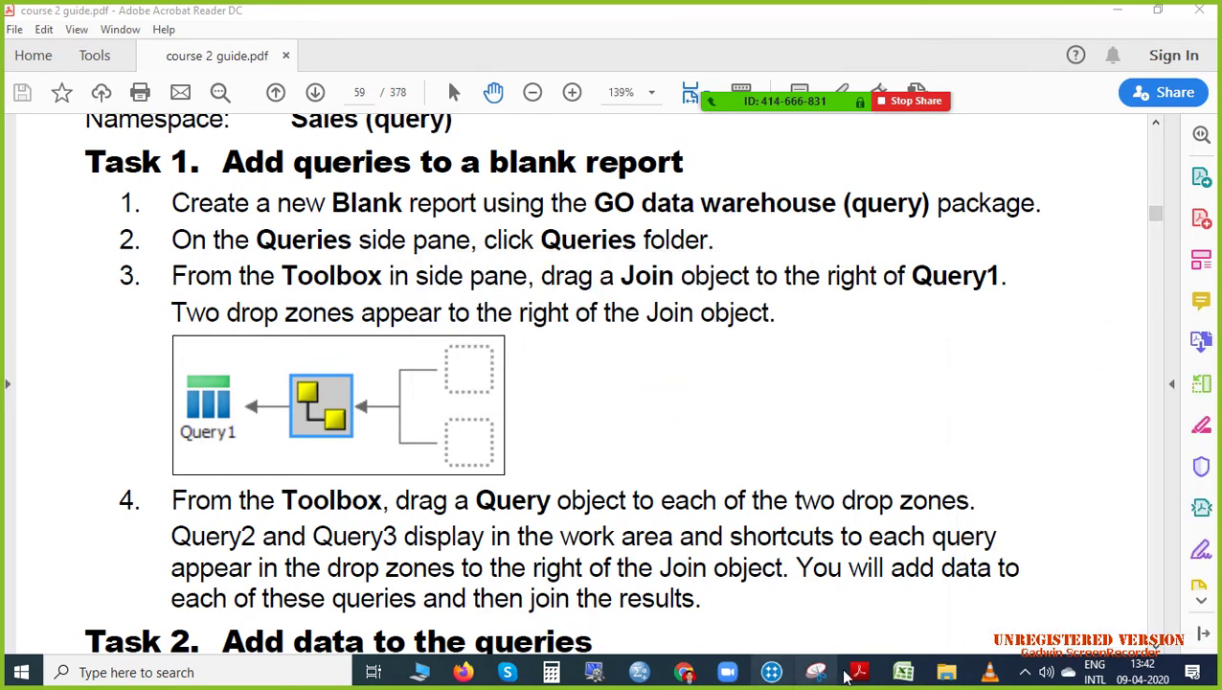
Switch to IBM Cognos Analytics in Chrome and create a new report from the Blank template.
click(684, 672)
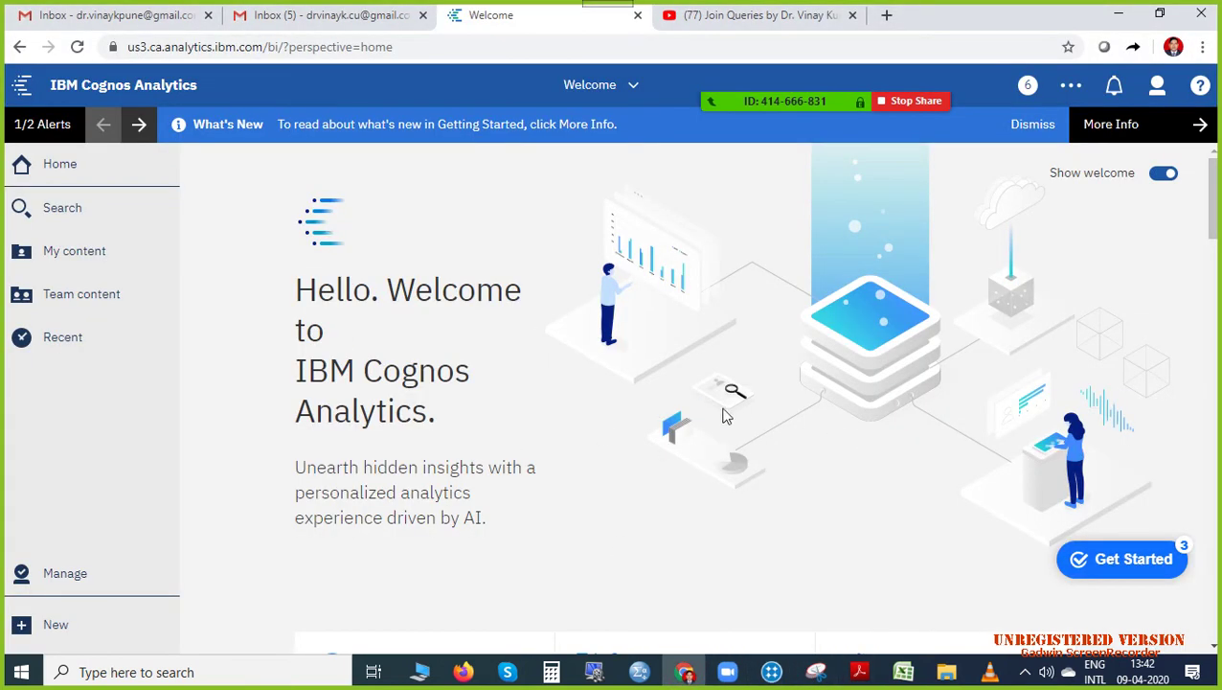
click(75, 621)
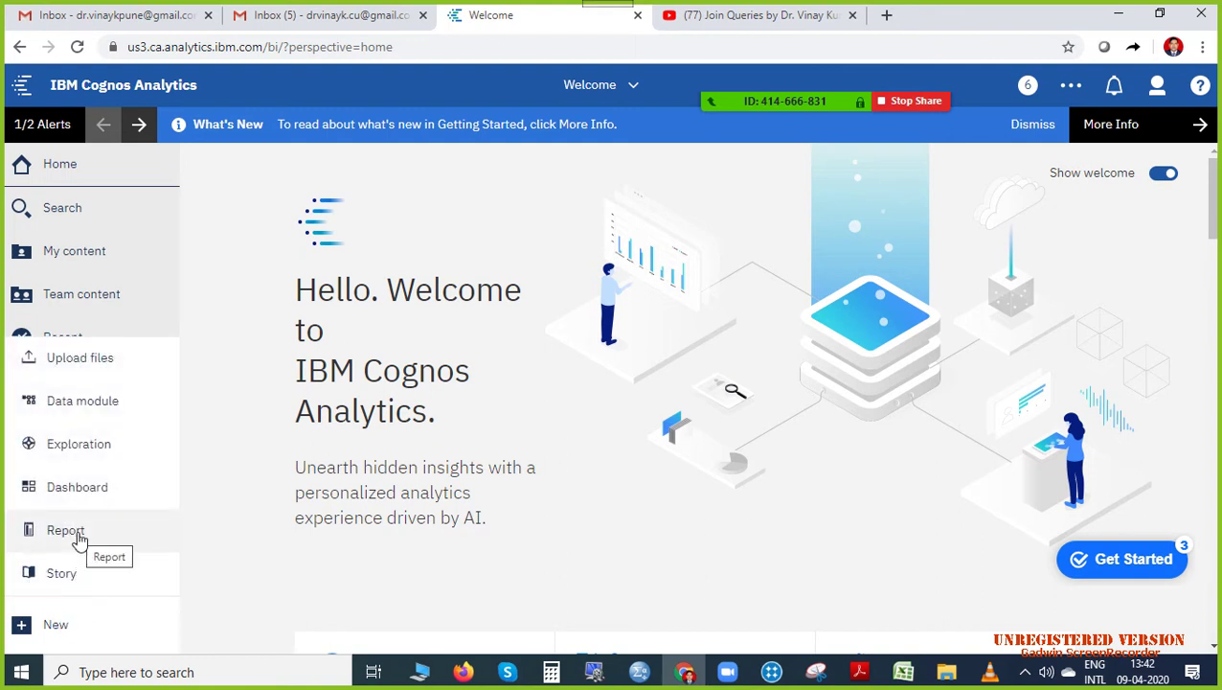
click(76, 532)
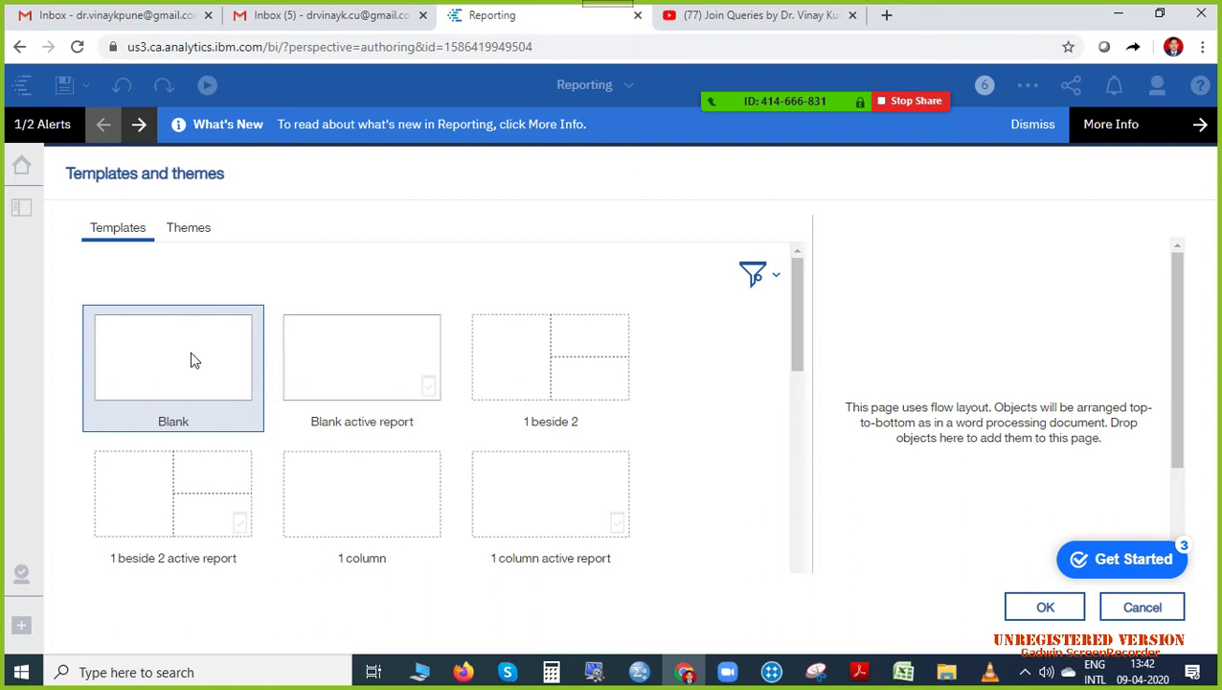
click(1046, 609)
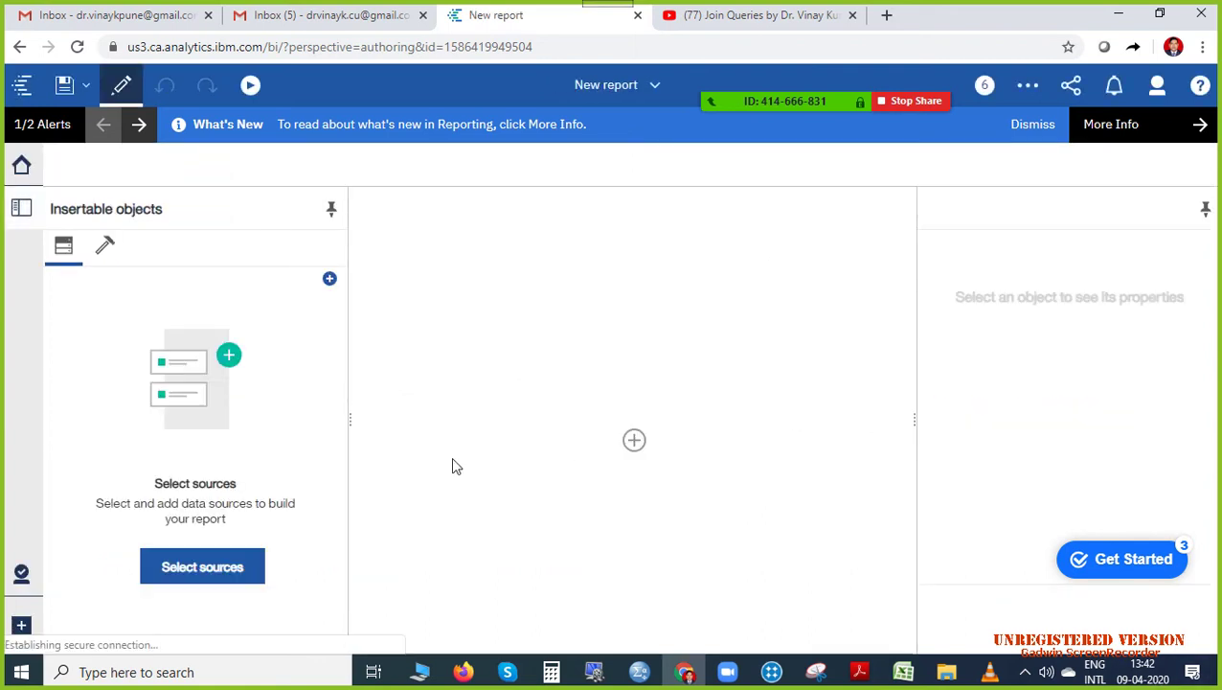
Add the Sample data module from Team content > Samples > Data as the report's data source.
click(214, 577)
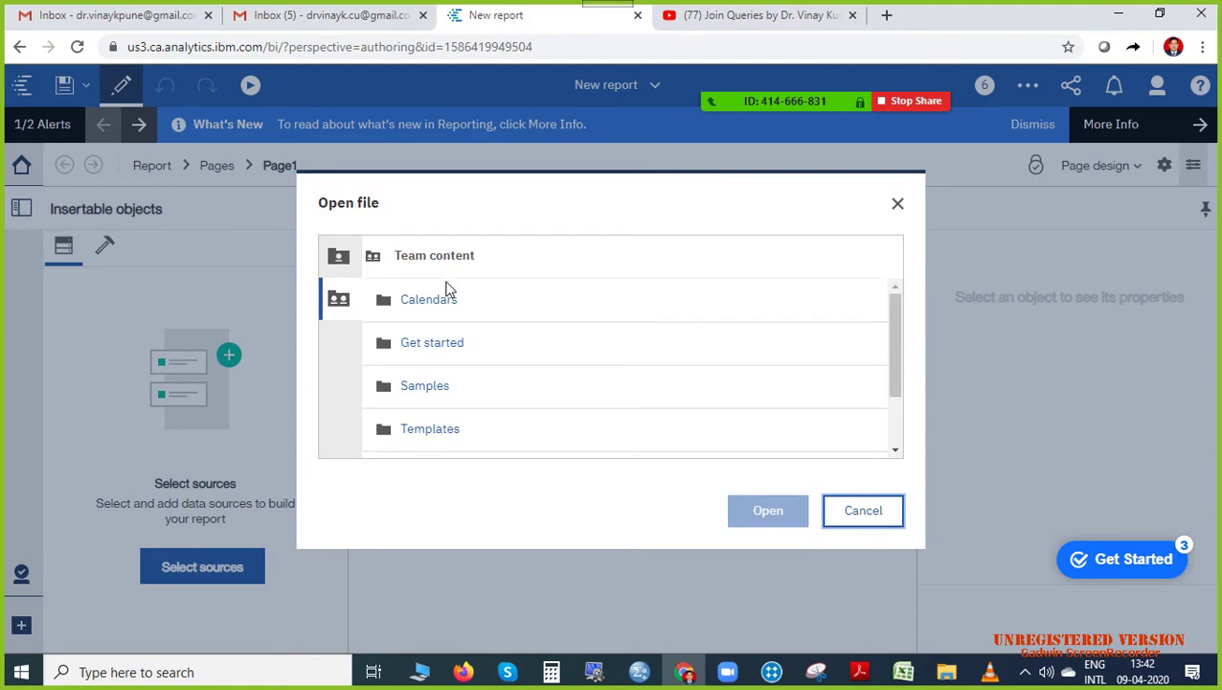
click(436, 392)
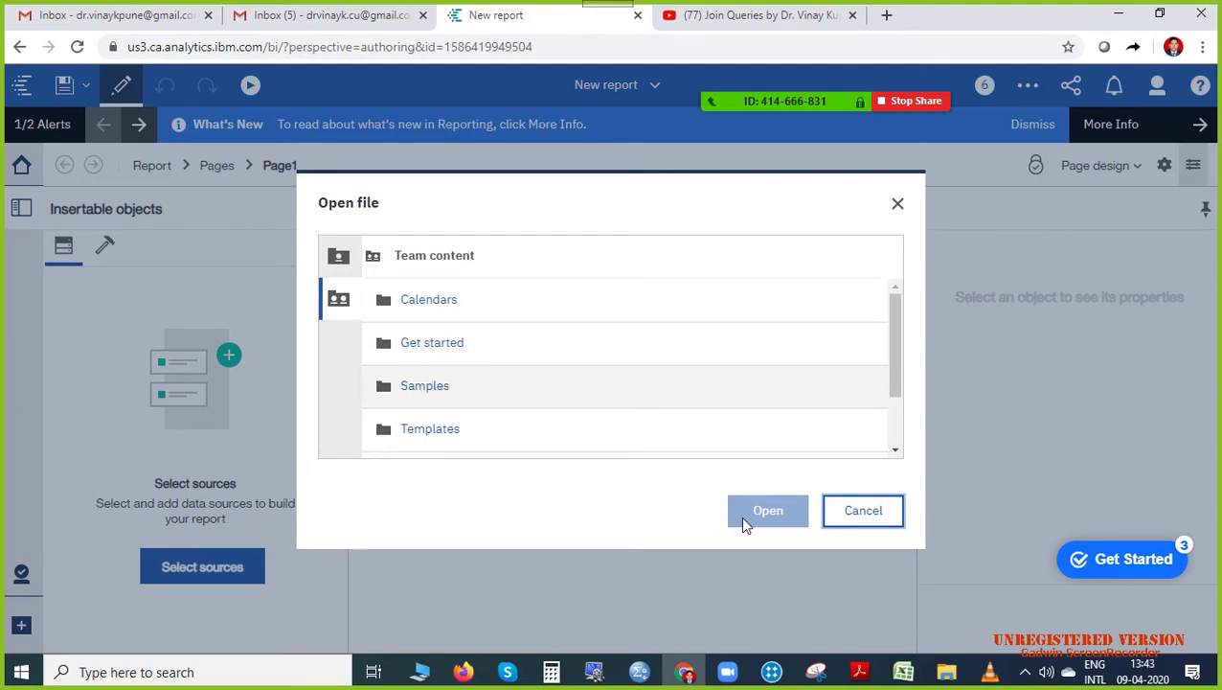
double_click(407, 385)
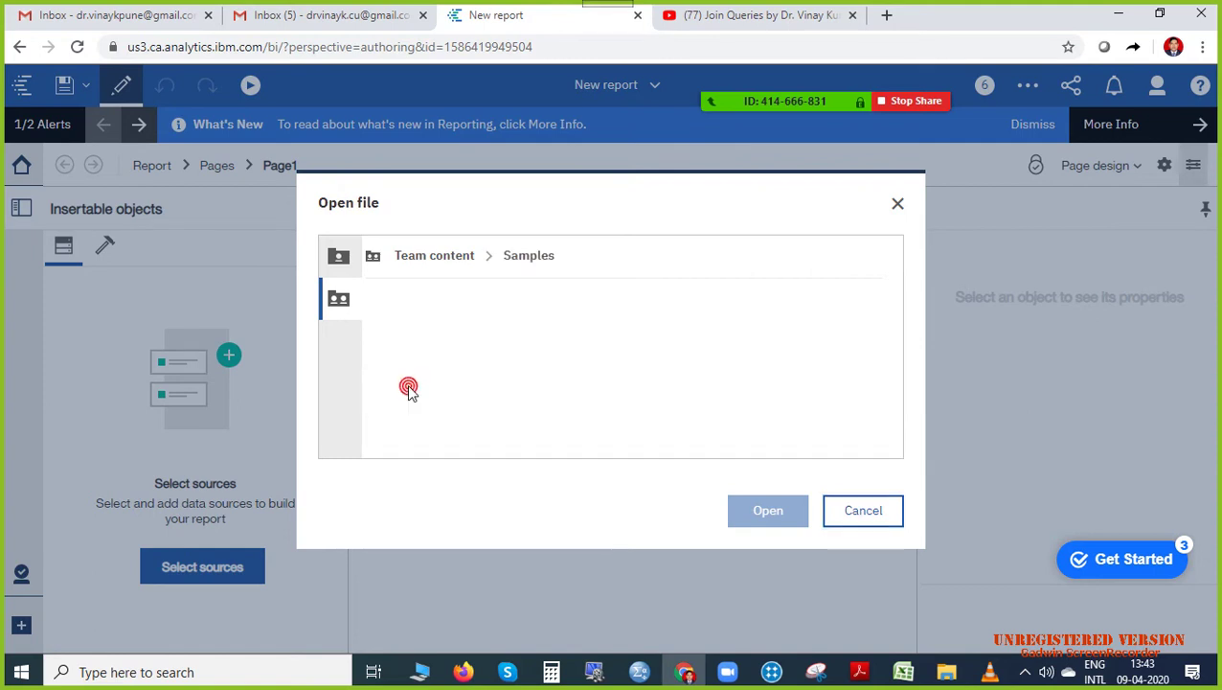
scroll(515, 383, down, 2)
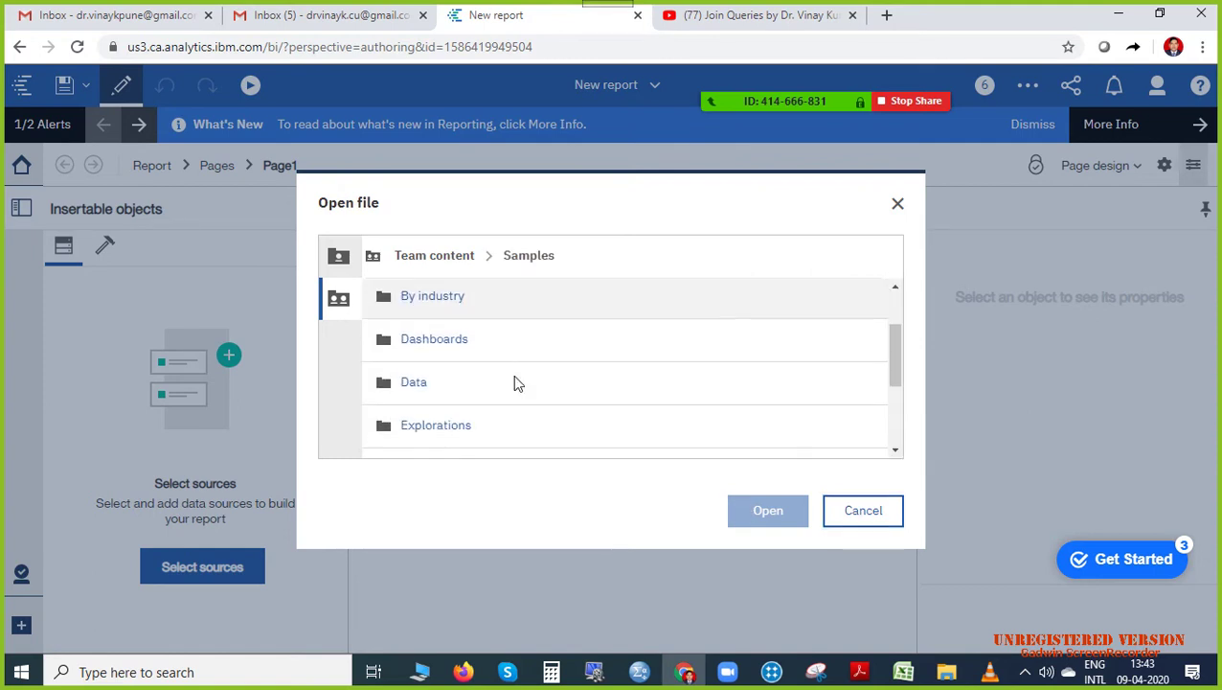
click(416, 383)
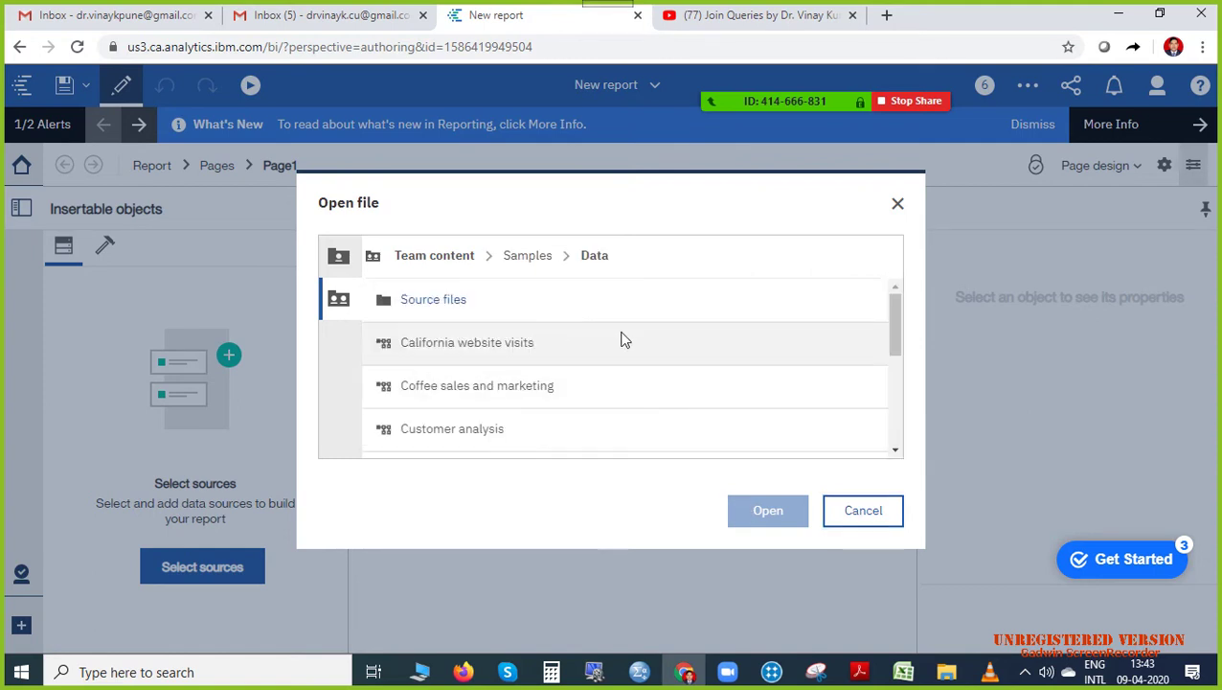
scroll(661, 342, down, 2)
scroll(504, 382, down, 2)
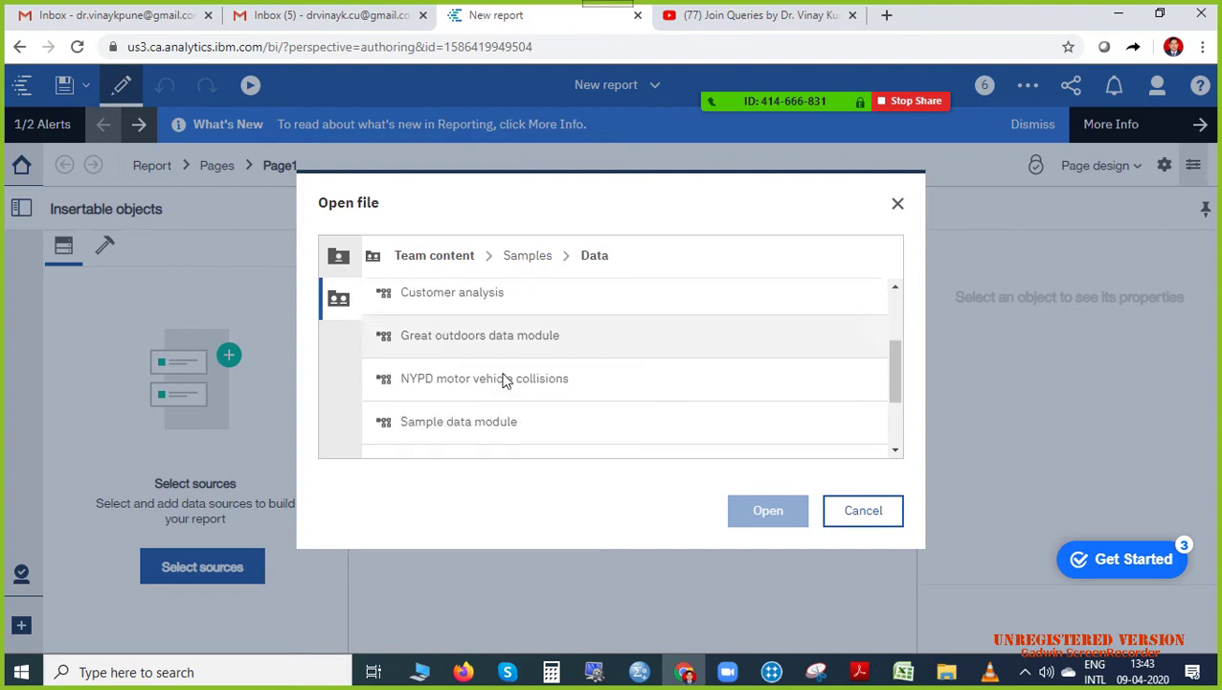
click(466, 384)
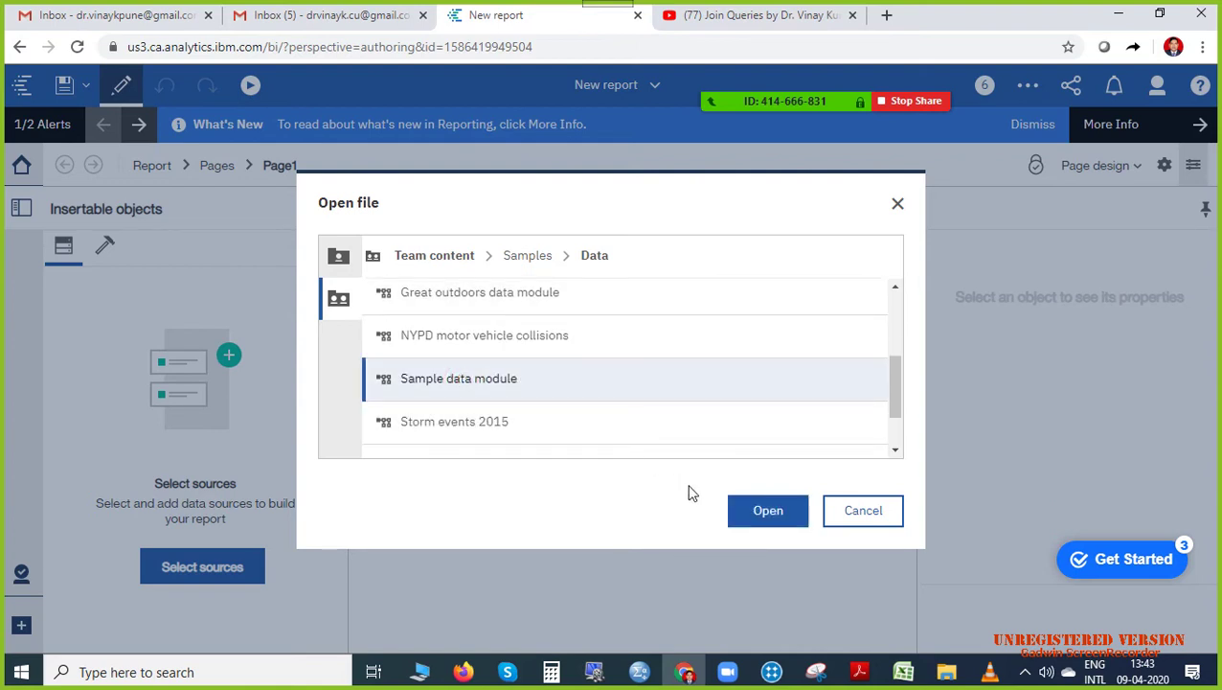
click(759, 512)
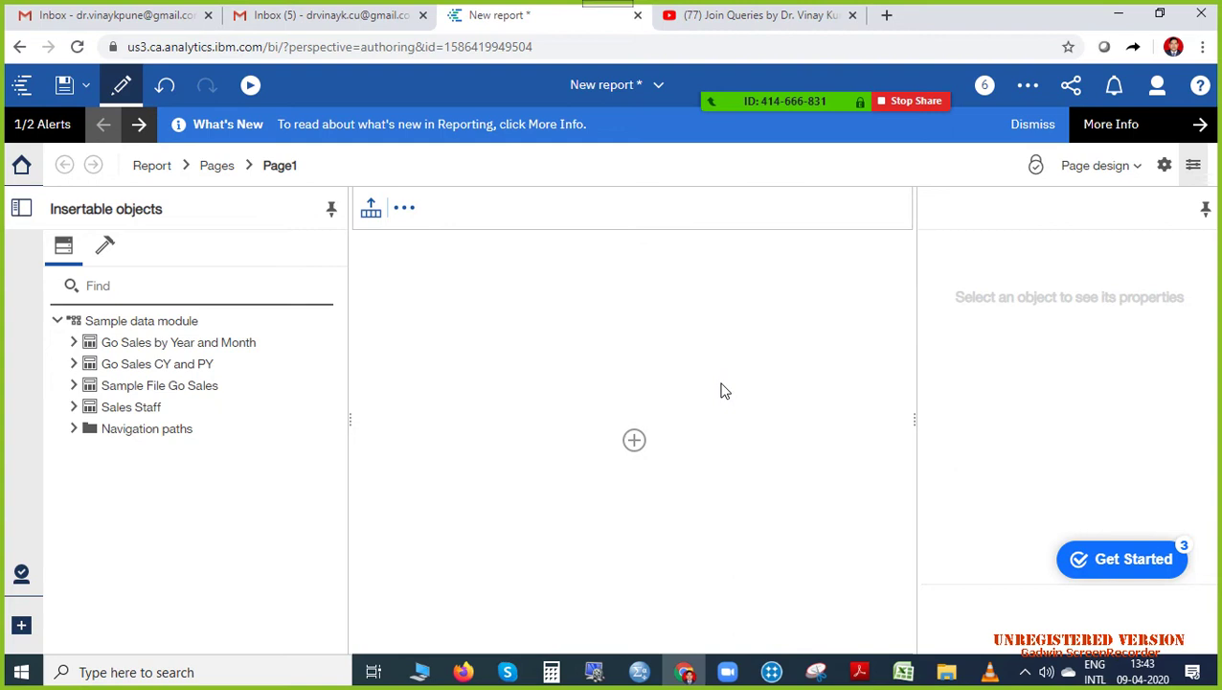
Open the report's Queries view and add three Query objects stacked vertically in the work area.
click(189, 166)
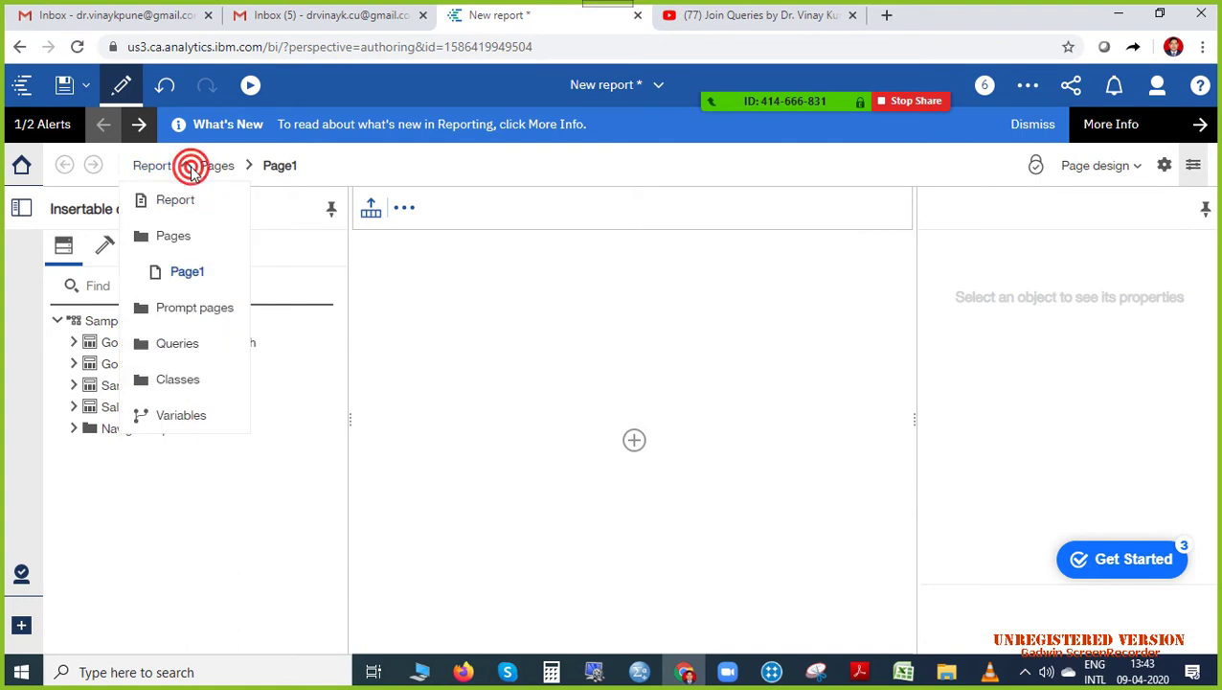
click(195, 350)
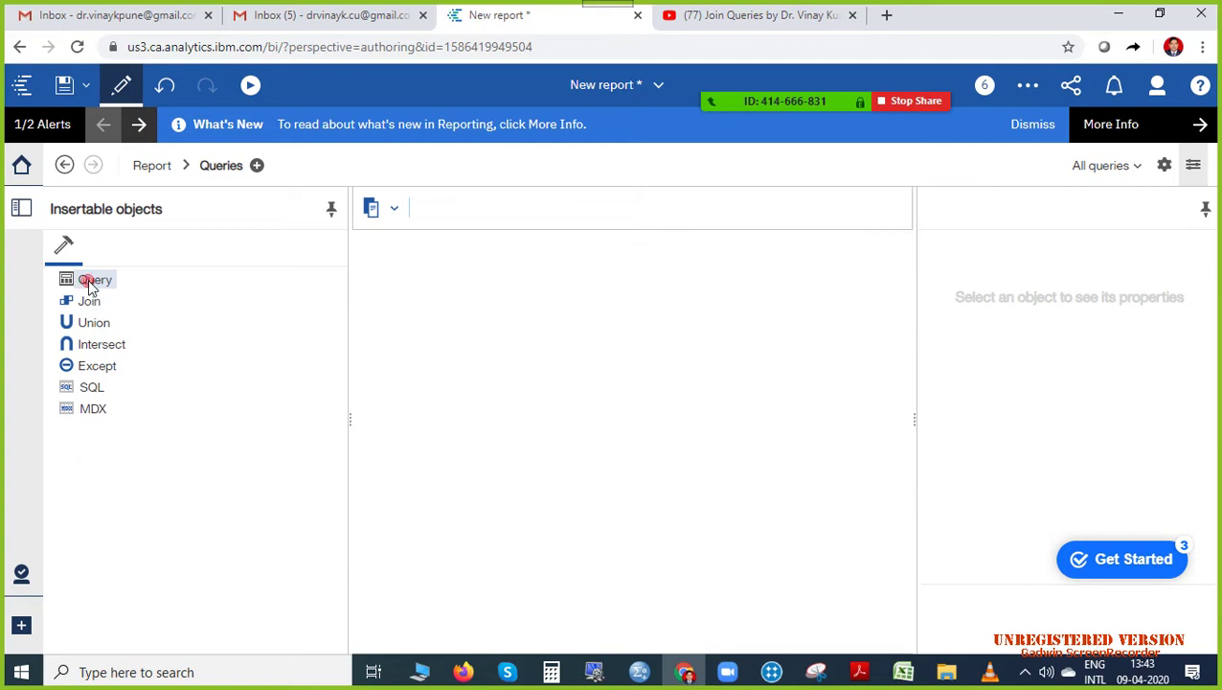
drag(84, 279, 397, 279)
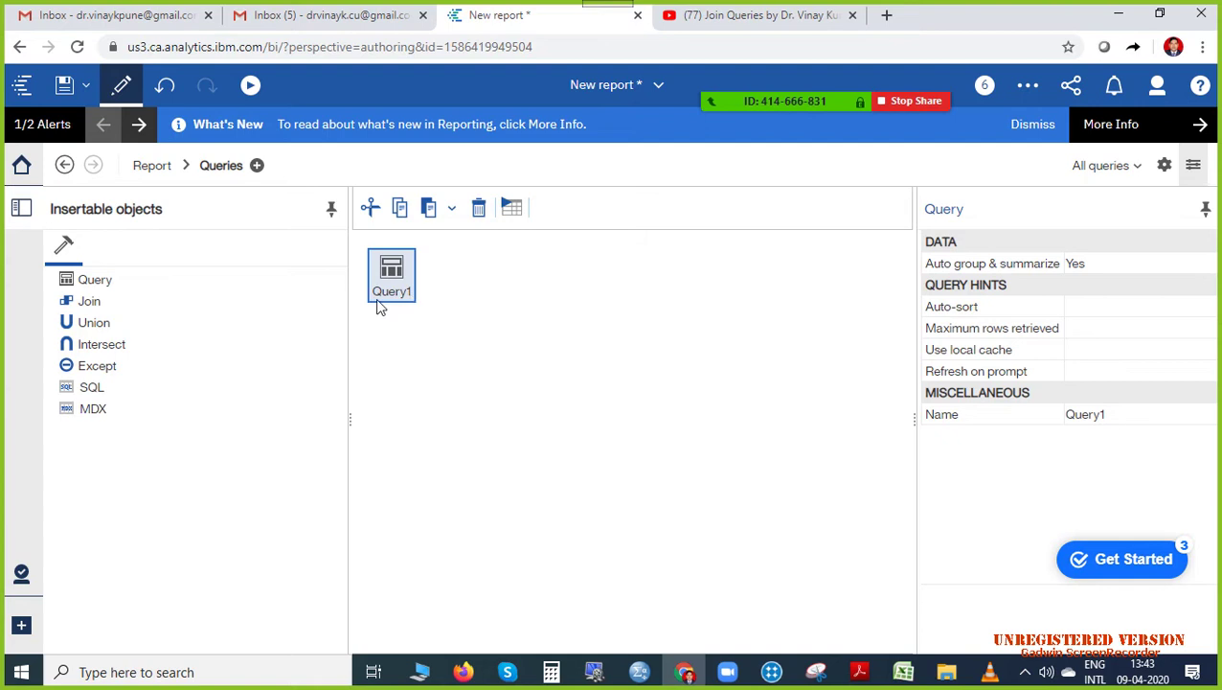
drag(91, 279, 378, 383)
drag(95, 280, 377, 408)
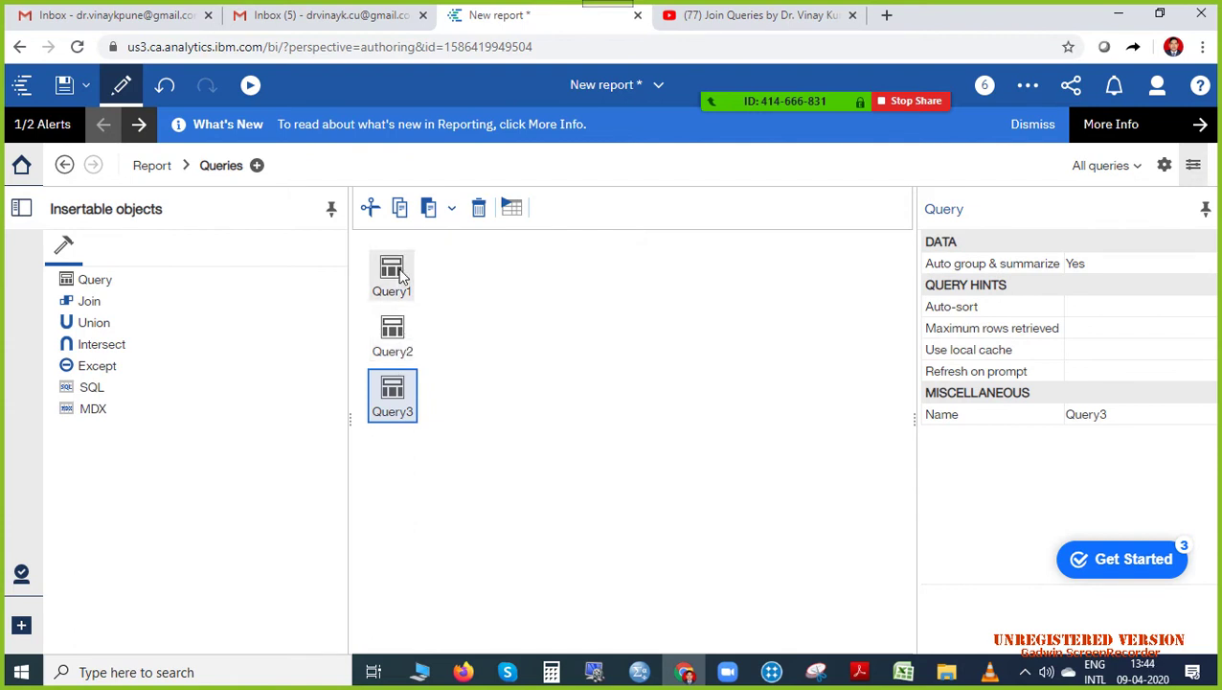
Attach a Join object to Query1, undoing the one misplaced on Query3, and link Query2 and Query3 into its two drop zones.
double_click(89, 302)
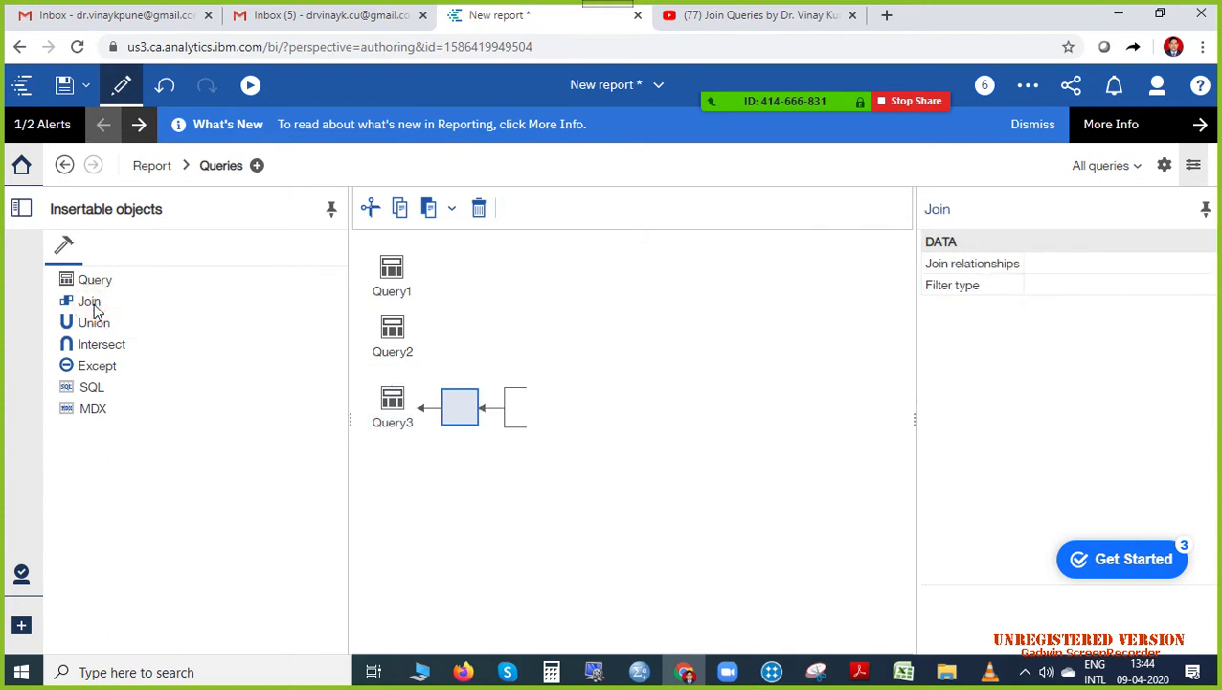
click(164, 84)
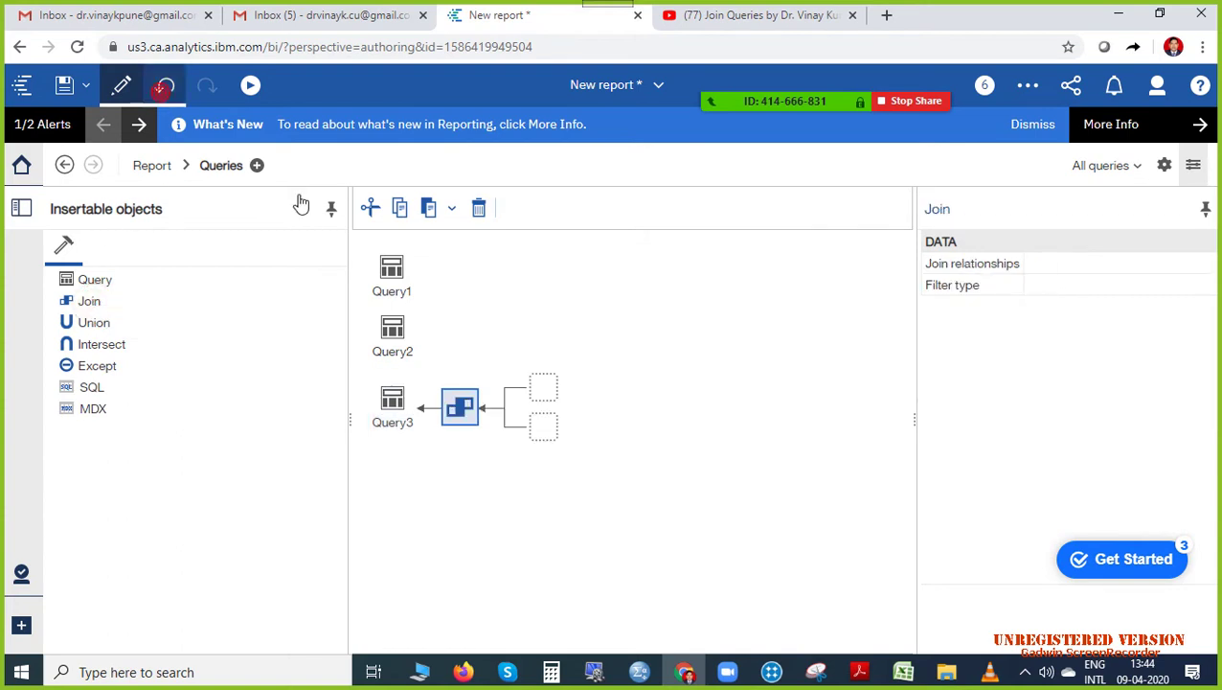
double_click(91, 301)
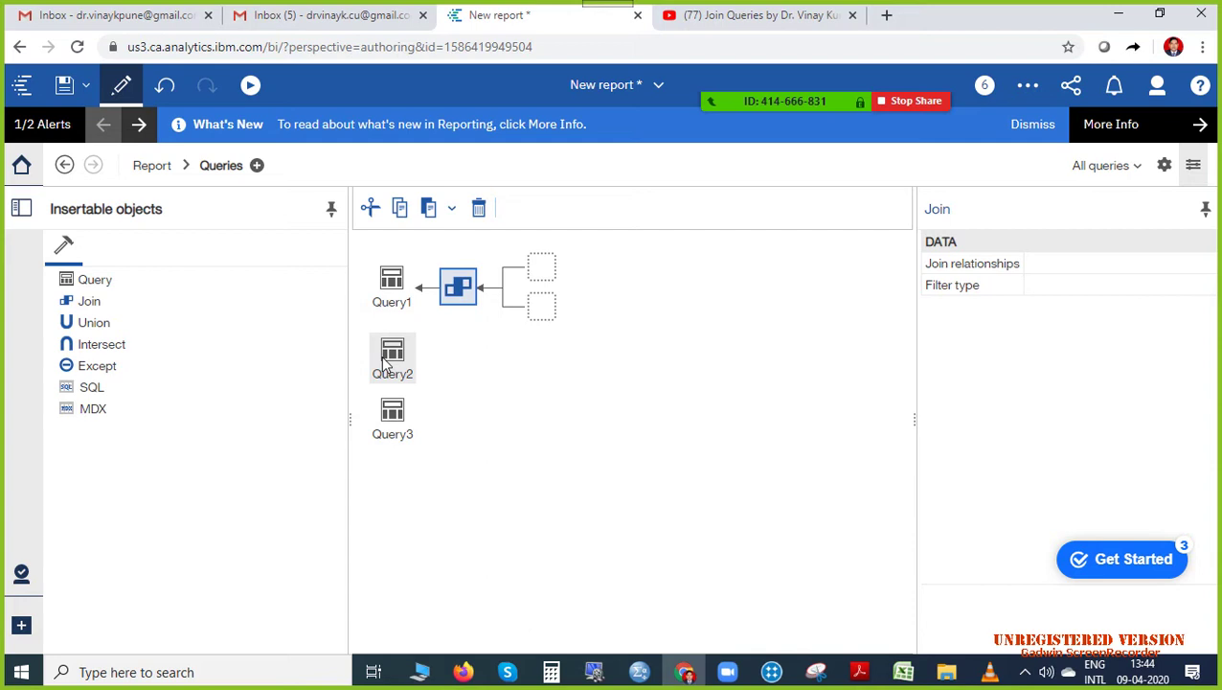
drag(386, 358, 546, 276)
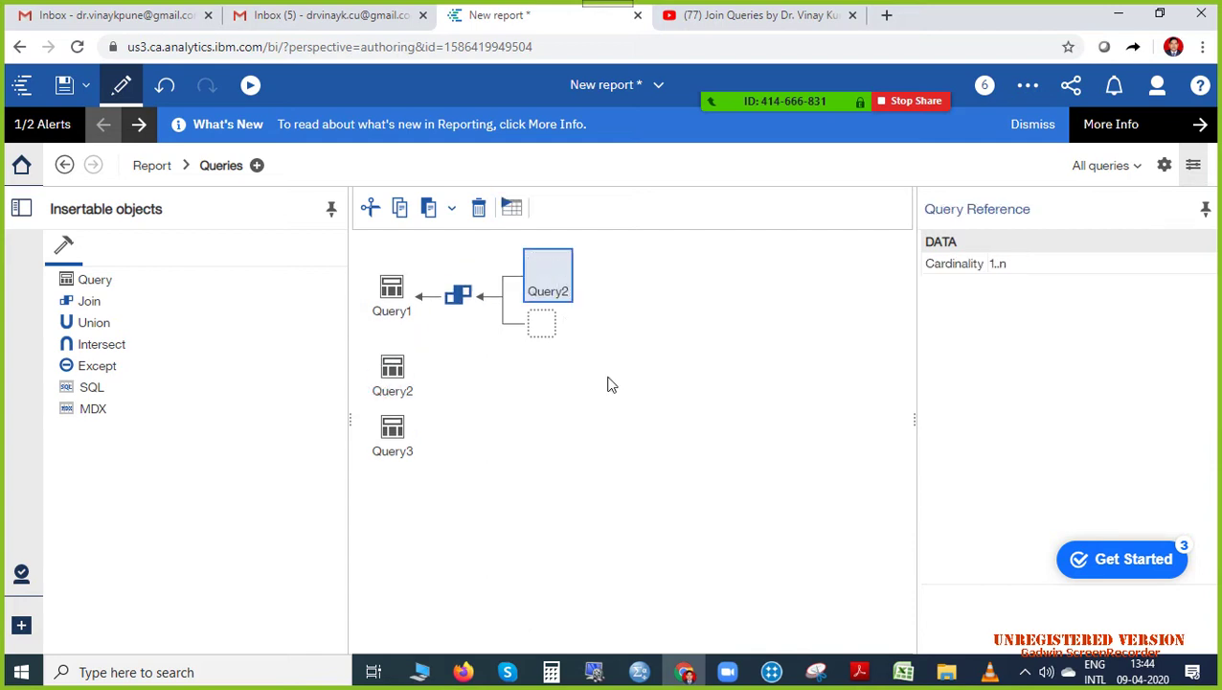
drag(400, 431, 544, 329)
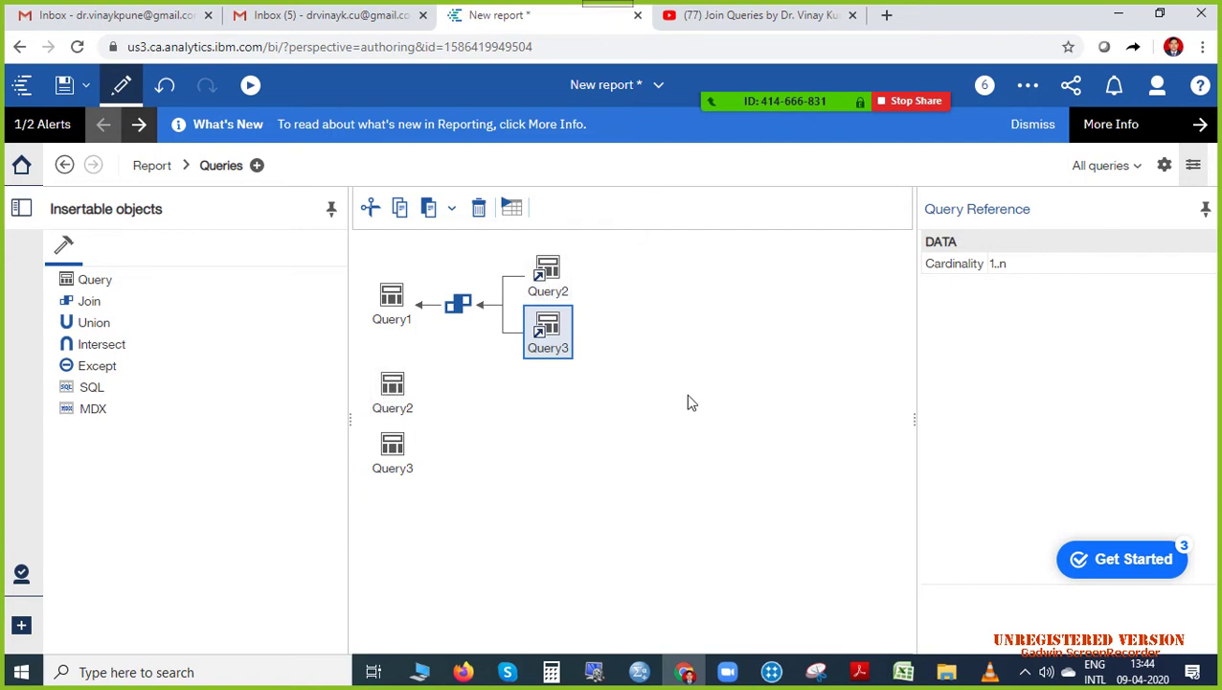
Open Query2, read Task 1 and Task 2 of the course guide in Adobe Acrobat Reader, and return to the report in Chrome.
double_click(392, 392)
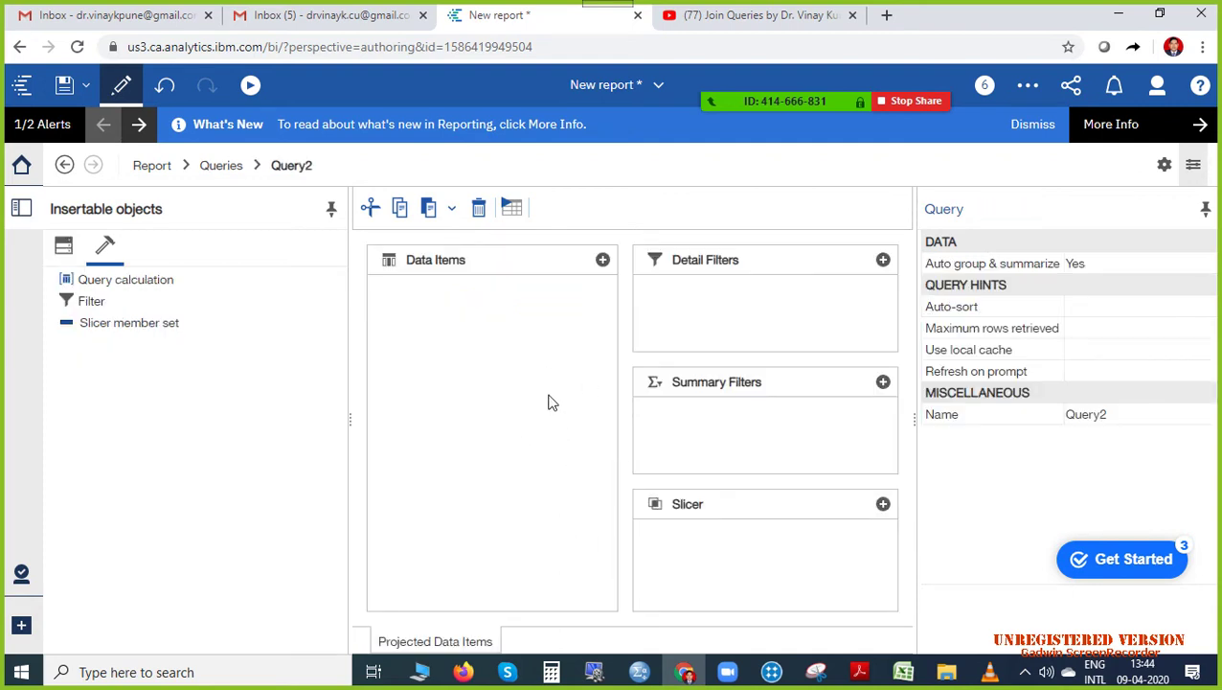
click(857, 669)
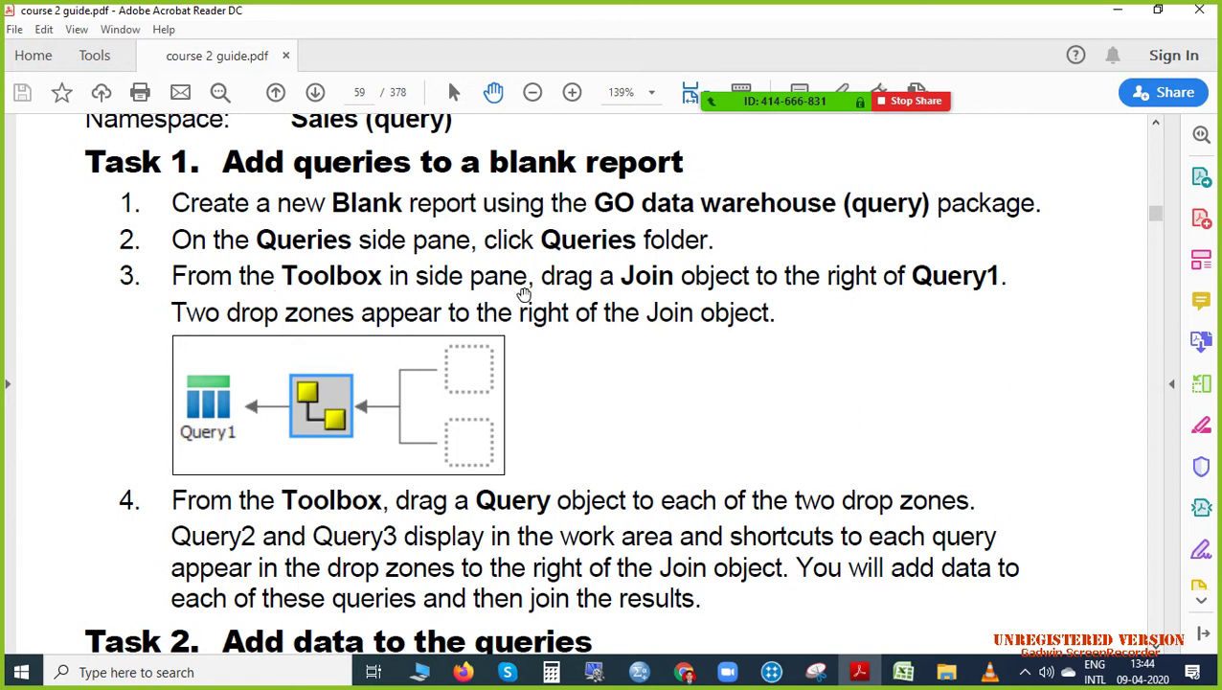
scroll(687, 481, down, 1)
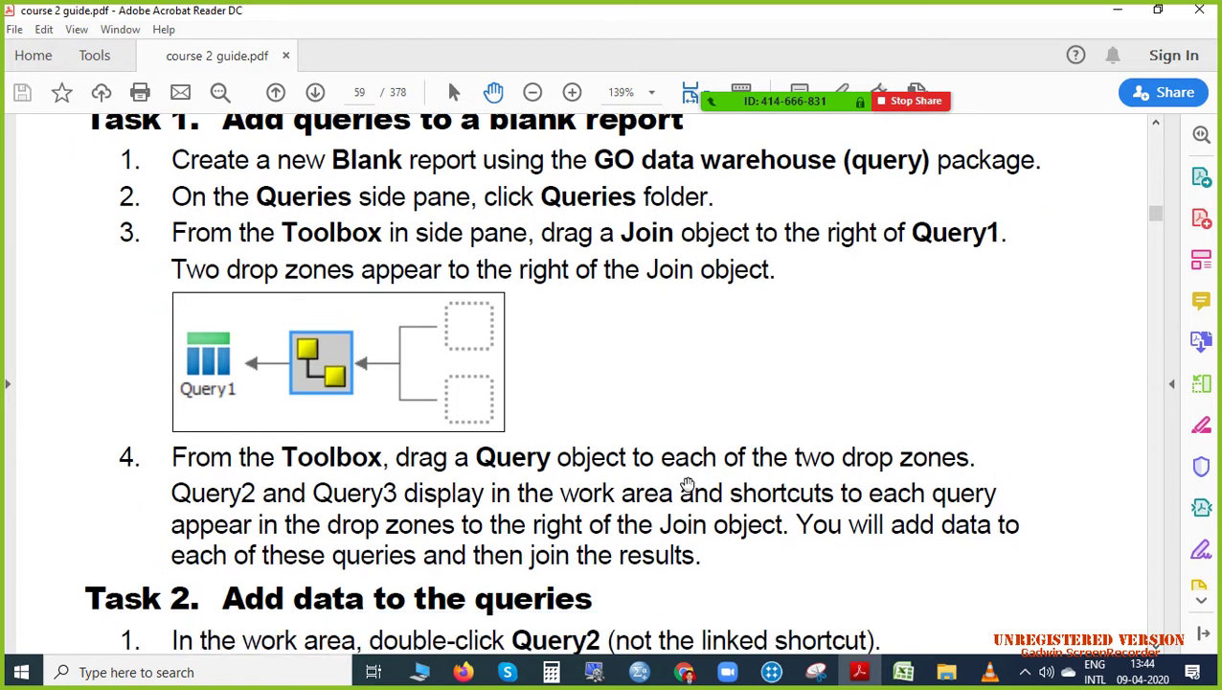
scroll(283, 418, down, 2)
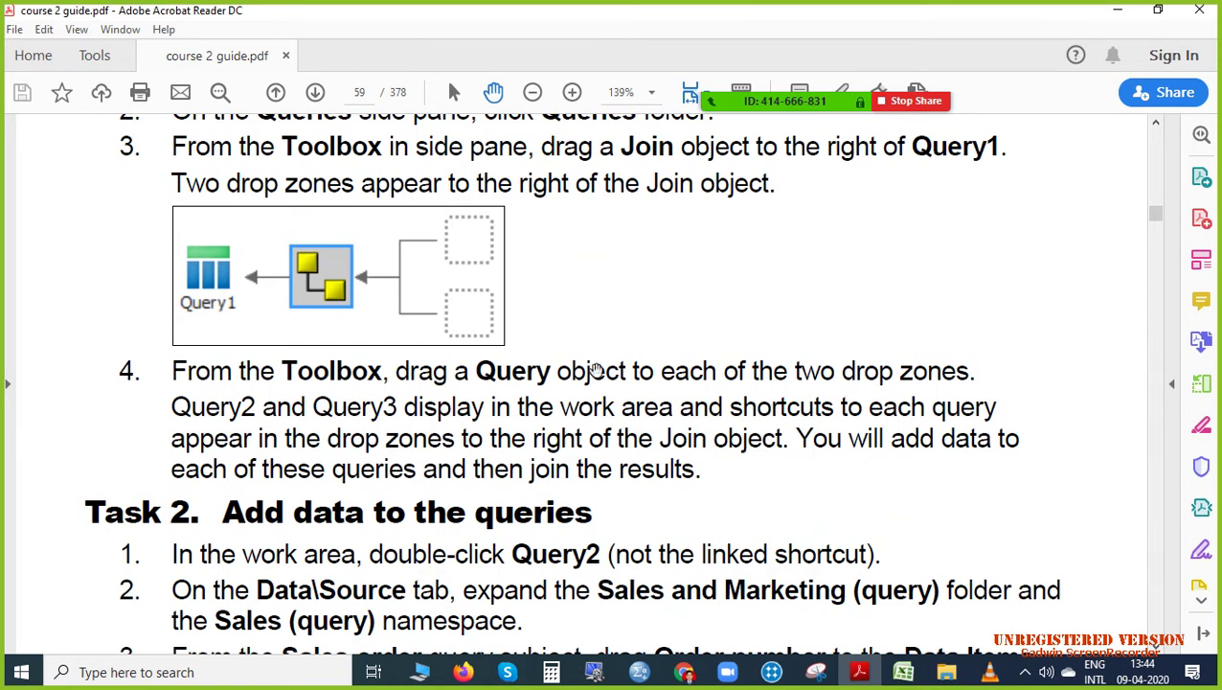
scroll(403, 407, down, 5)
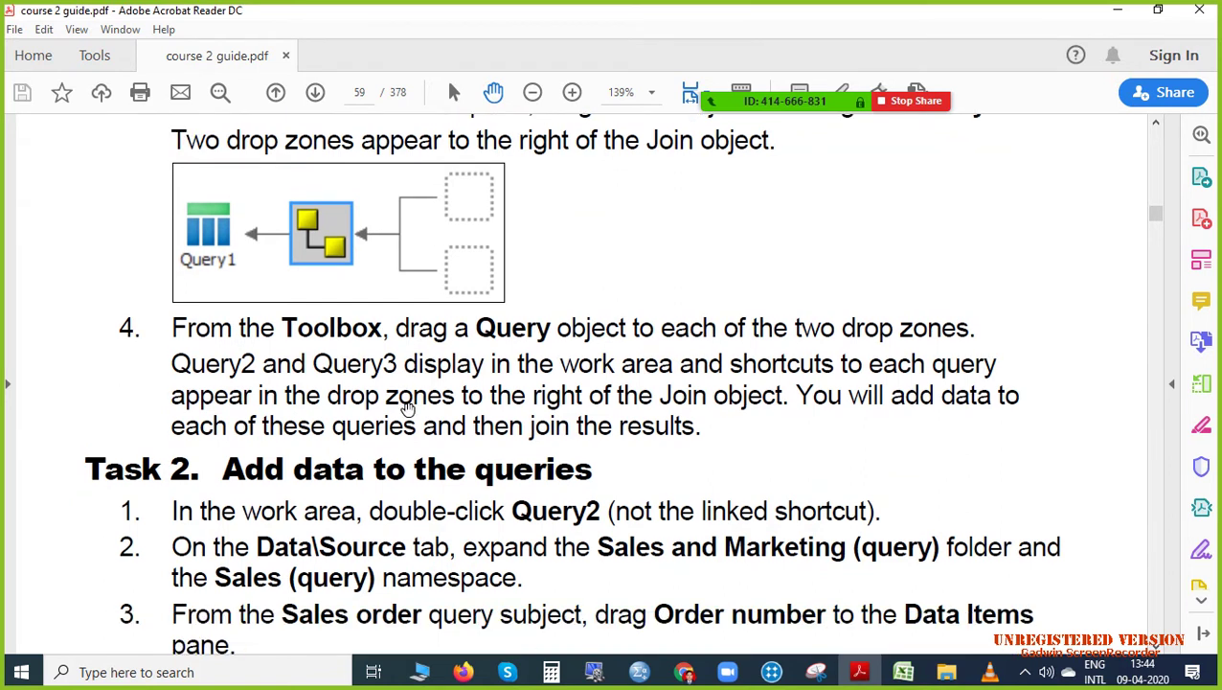
scroll(419, 405, down, 4)
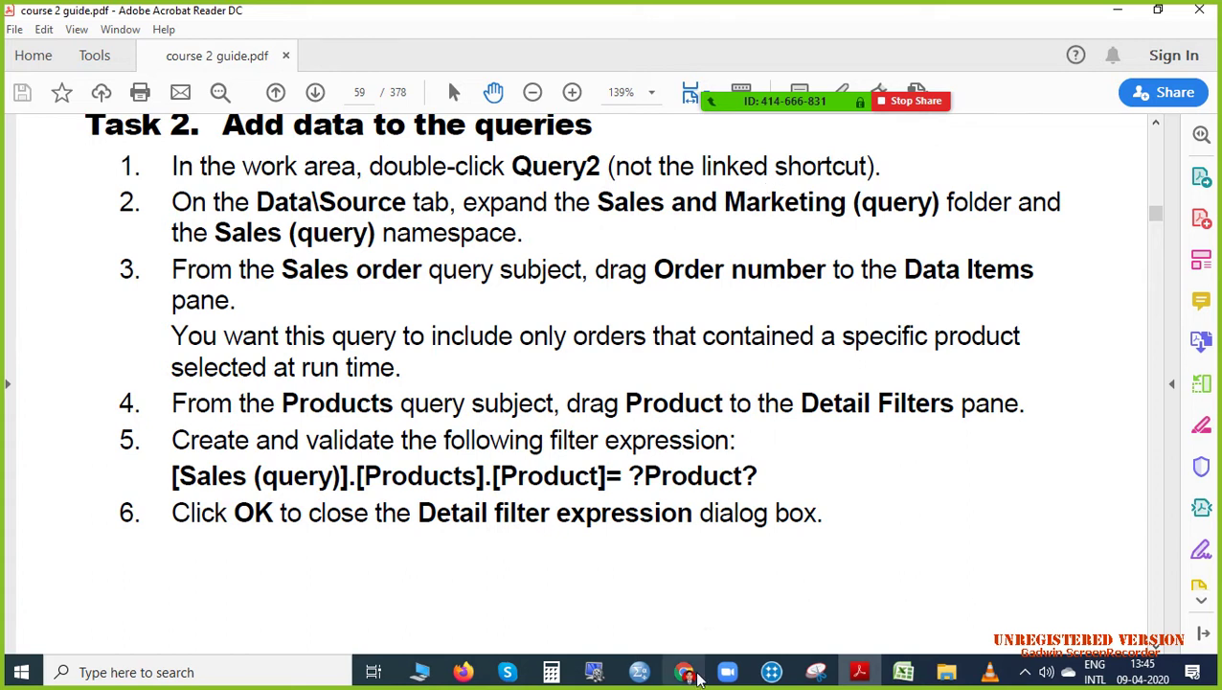
click(684, 672)
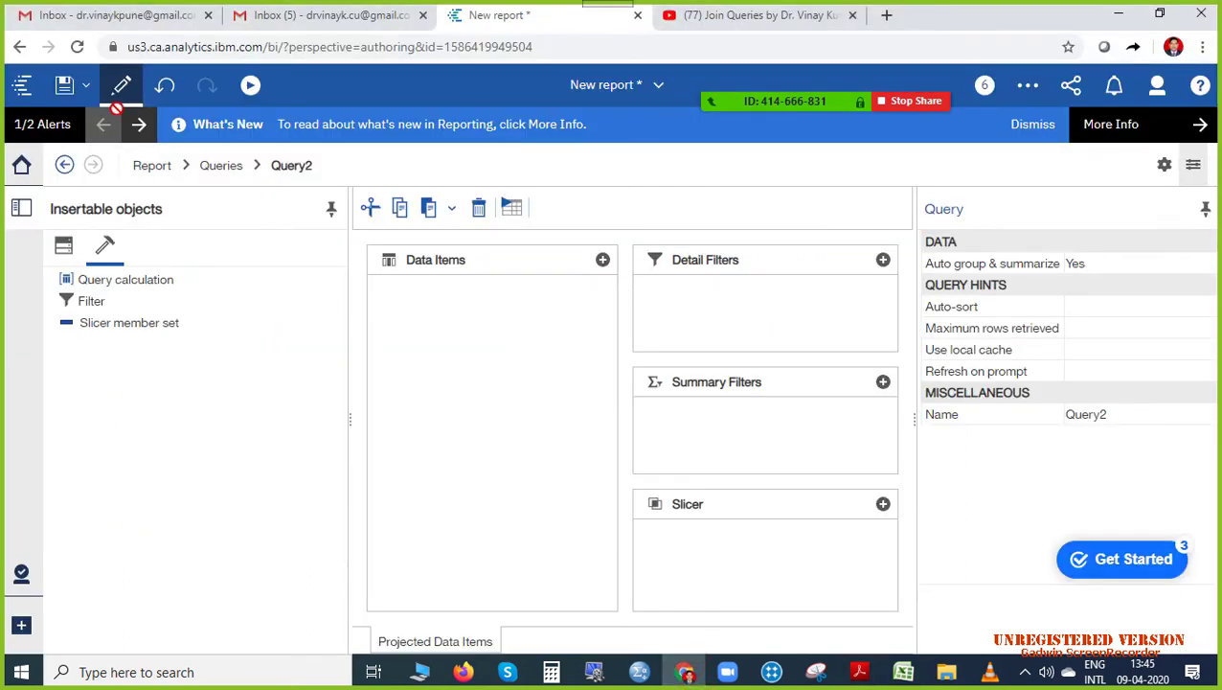
Undo the last query link and place Query3 in the join's second drop zone again.
click(165, 85)
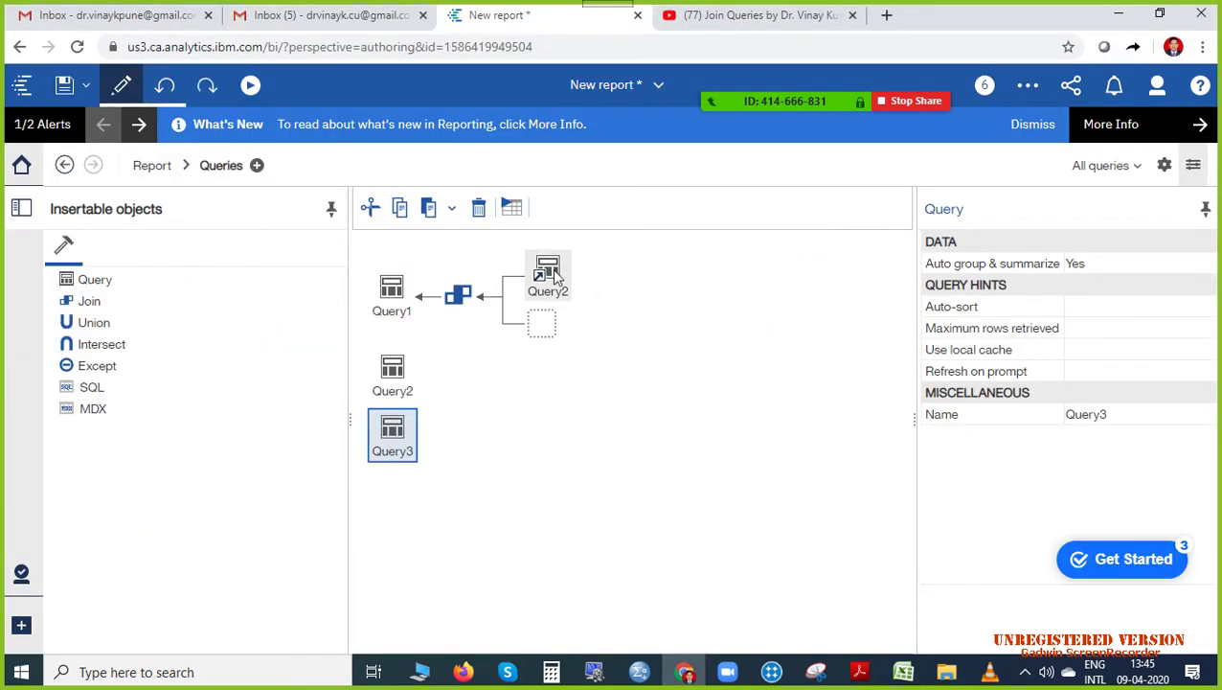
drag(393, 436, 541, 324)
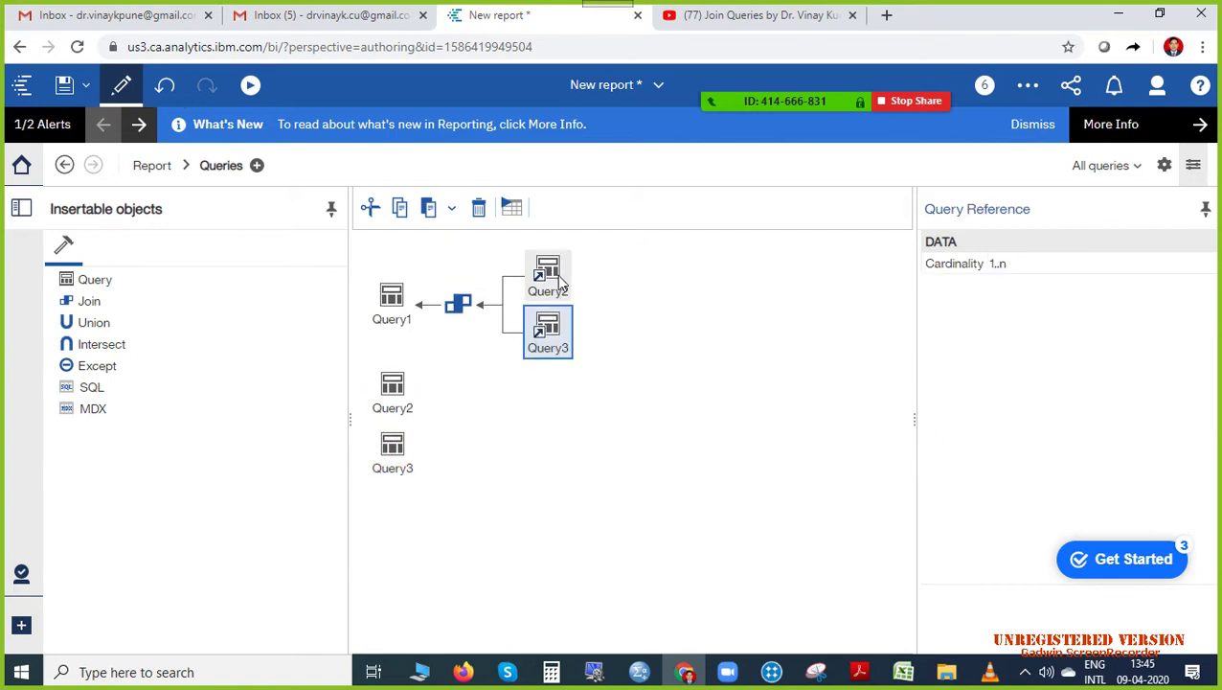
Open the original Query2 and add Product number from the Sample data module to its Data Items.
double_click(392, 385)
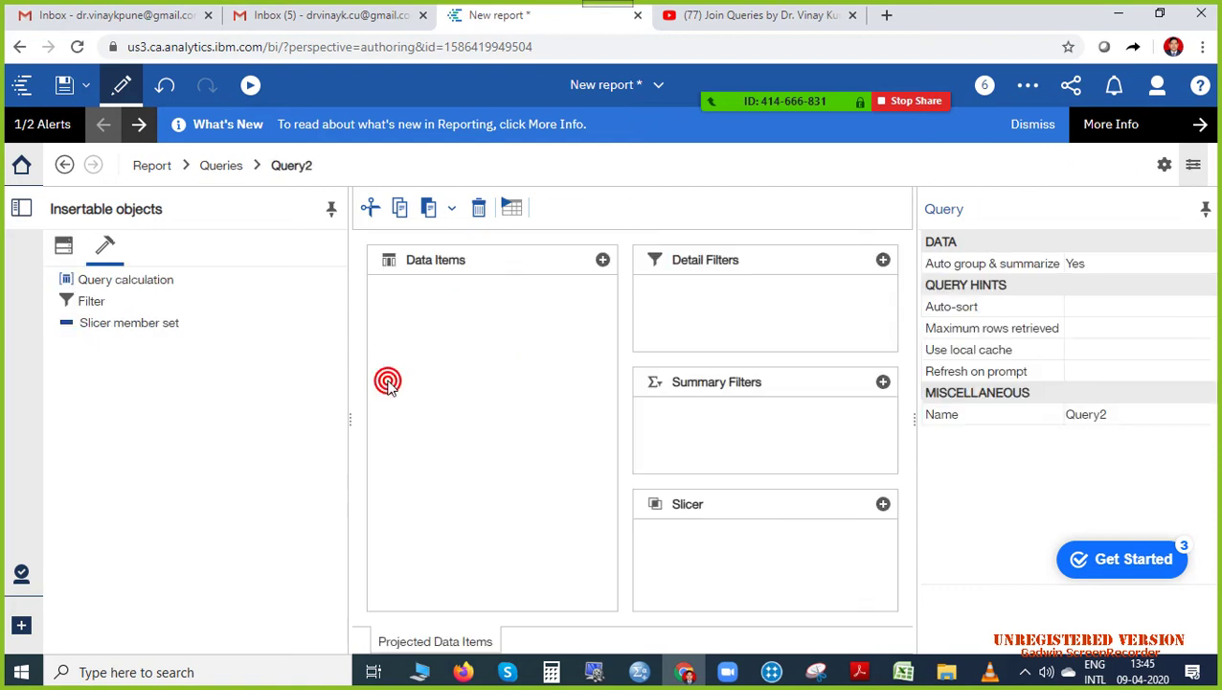
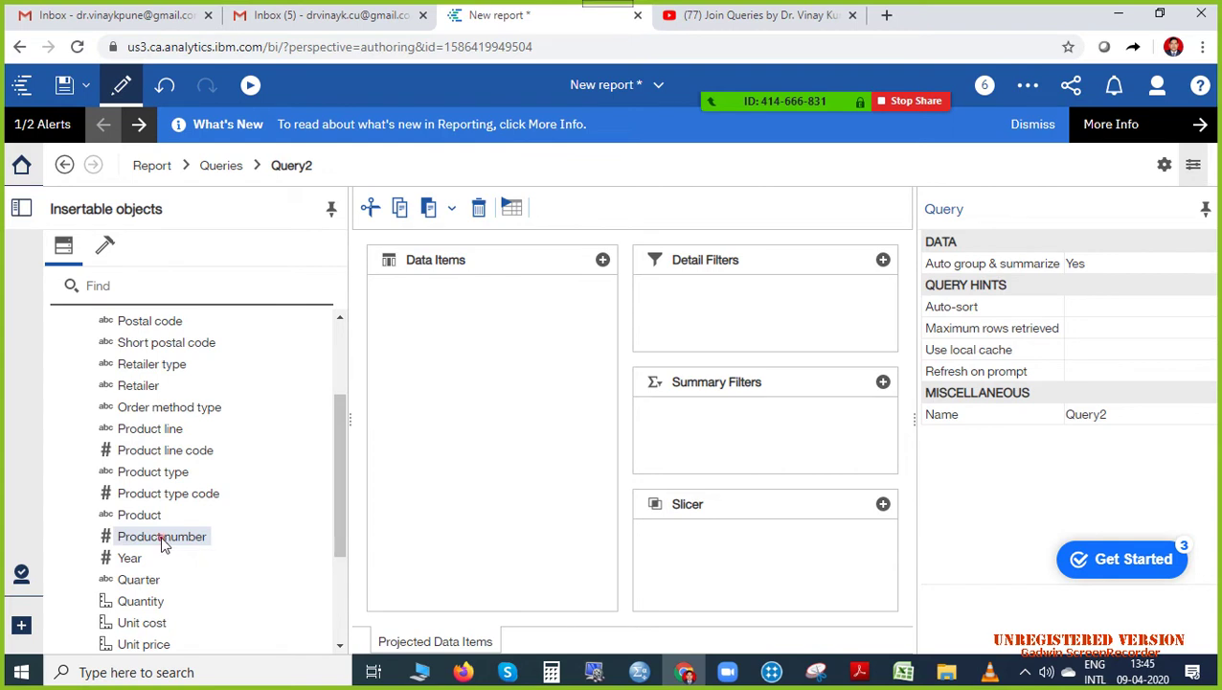
click(165, 542)
double_click(165, 543)
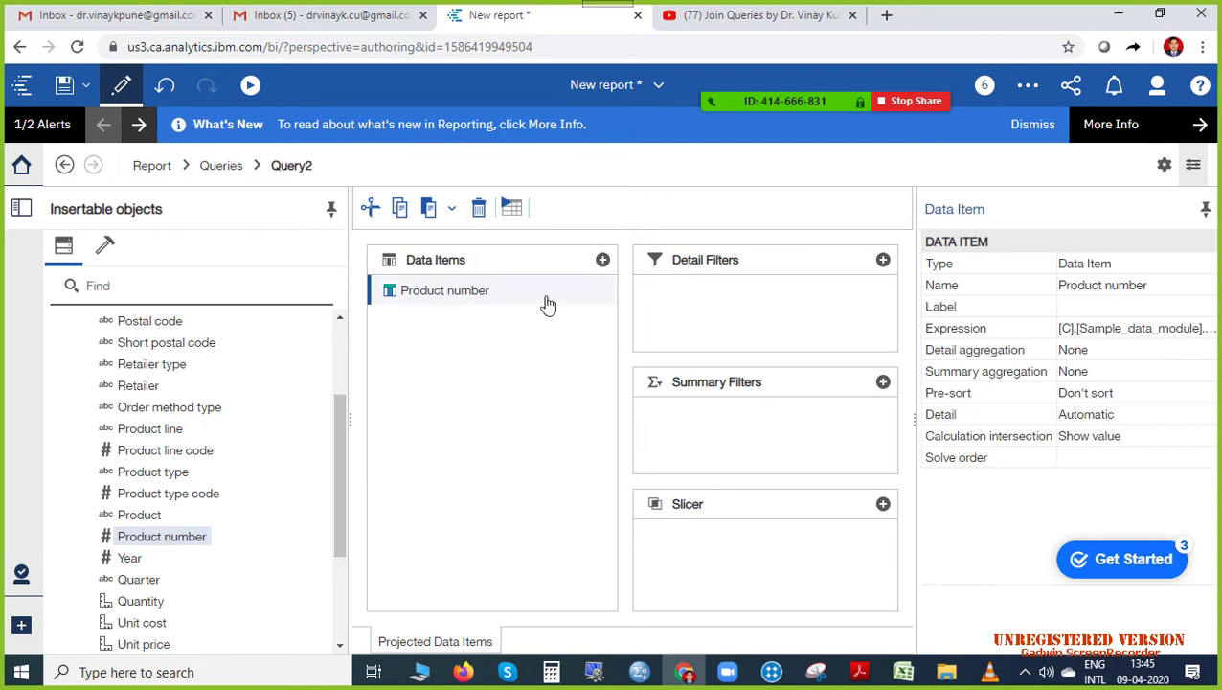
Create a detail filter on Product in Query2 as [C].[Sample_data_module].[M1_SampleFile_GOSales_xls].[Product]=?Product? and compare it with the course guide's expression.
click(144, 516)
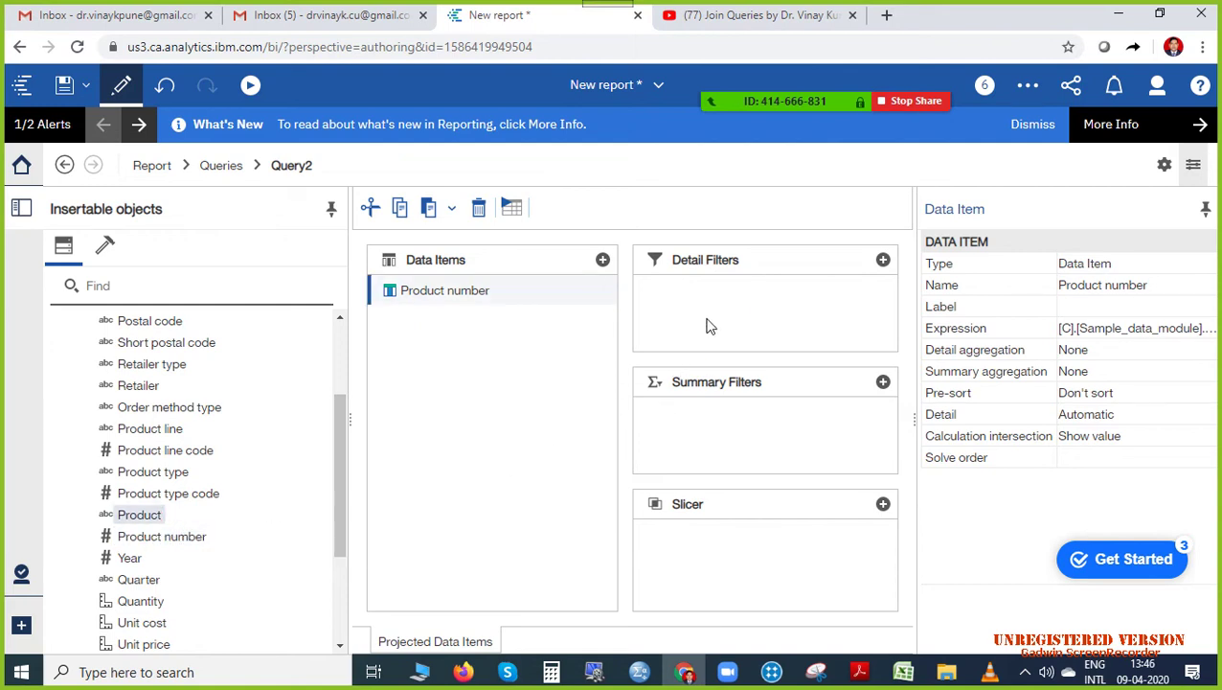
double_click(448, 356)
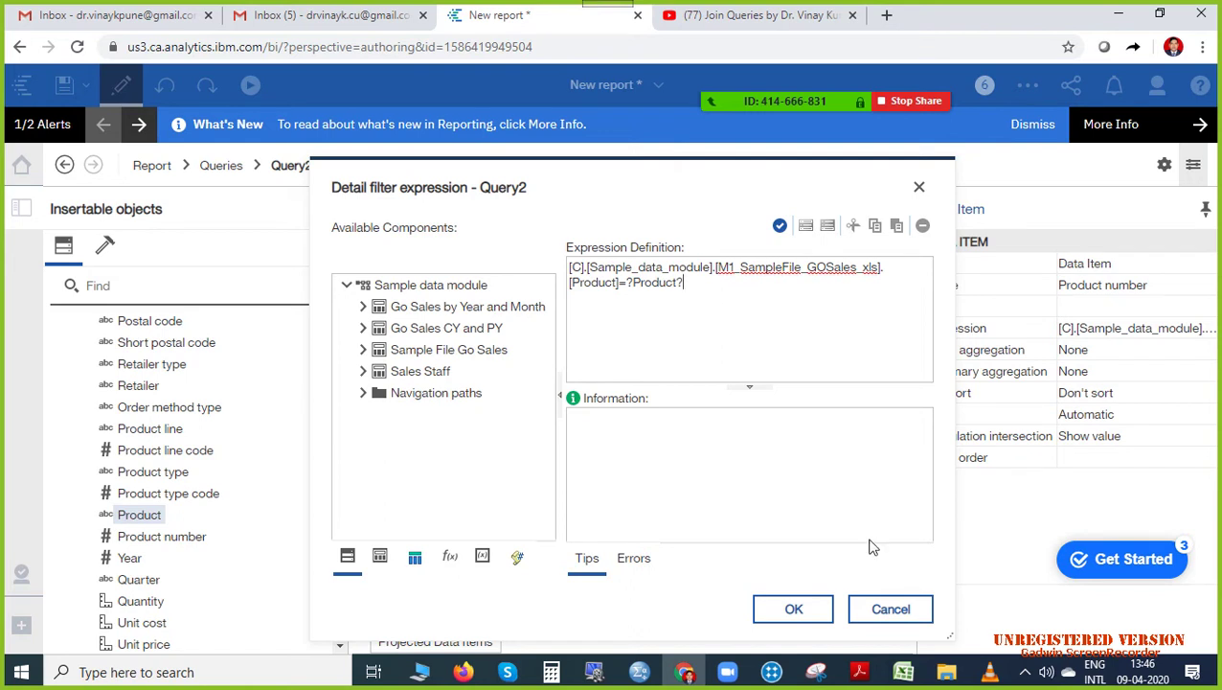
click(859, 672)
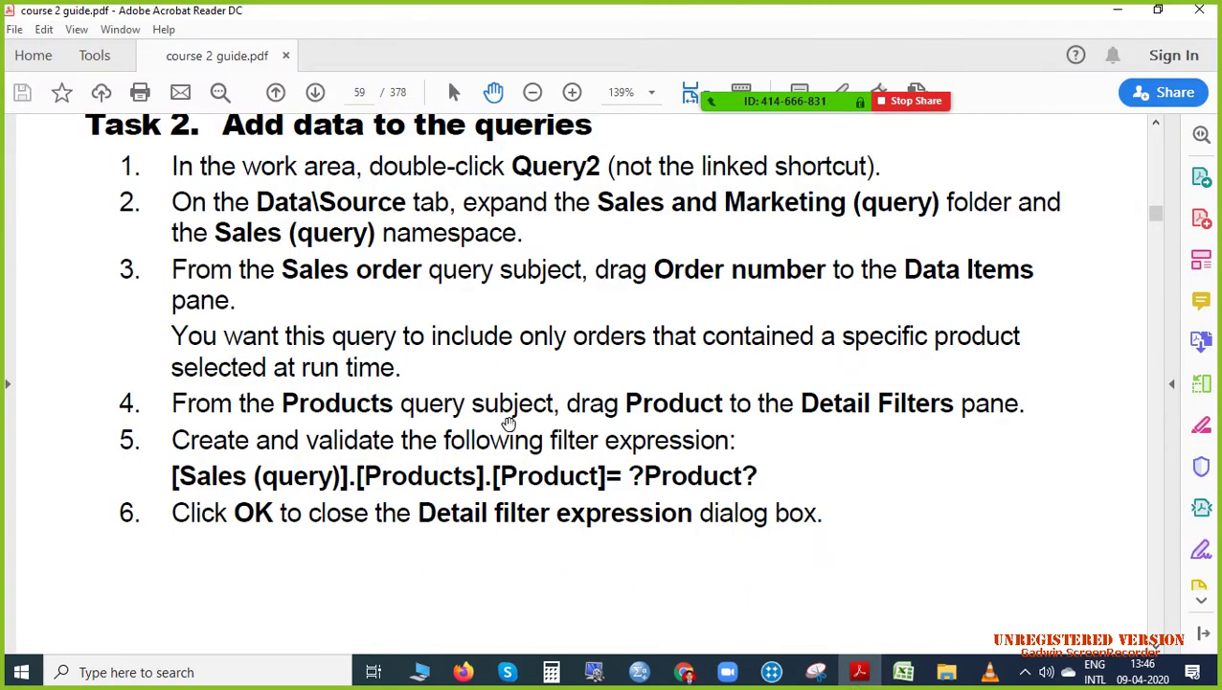
scroll(414, 460, down, 1)
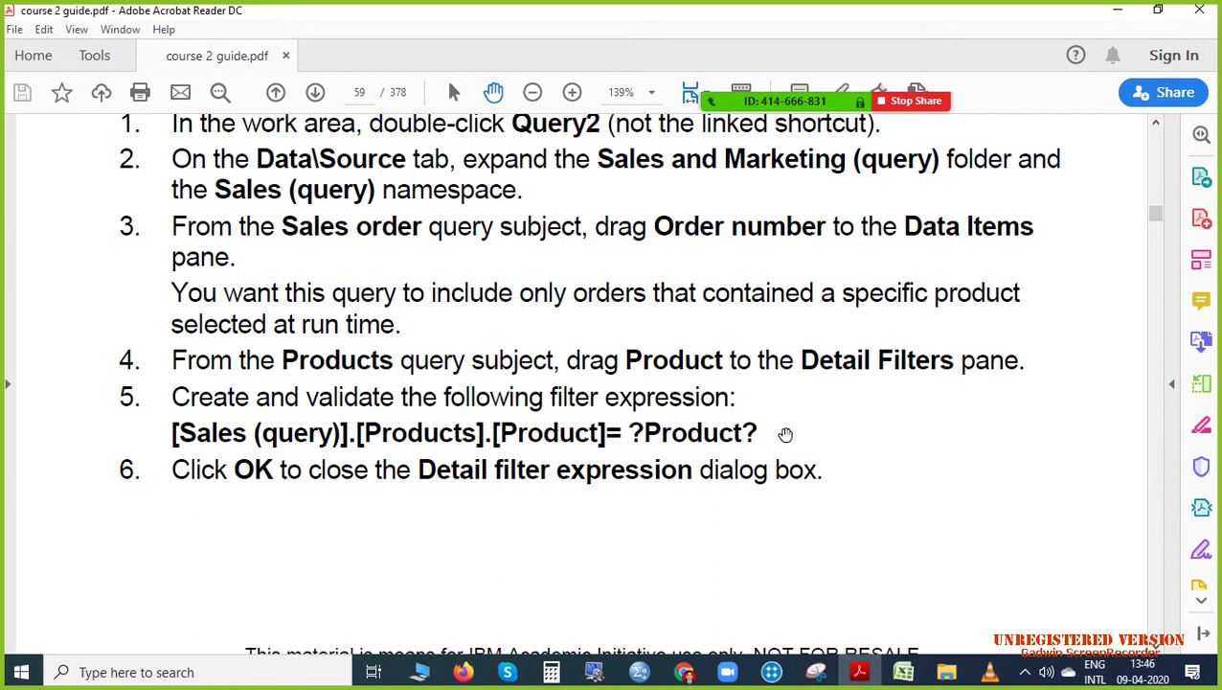
click(698, 681)
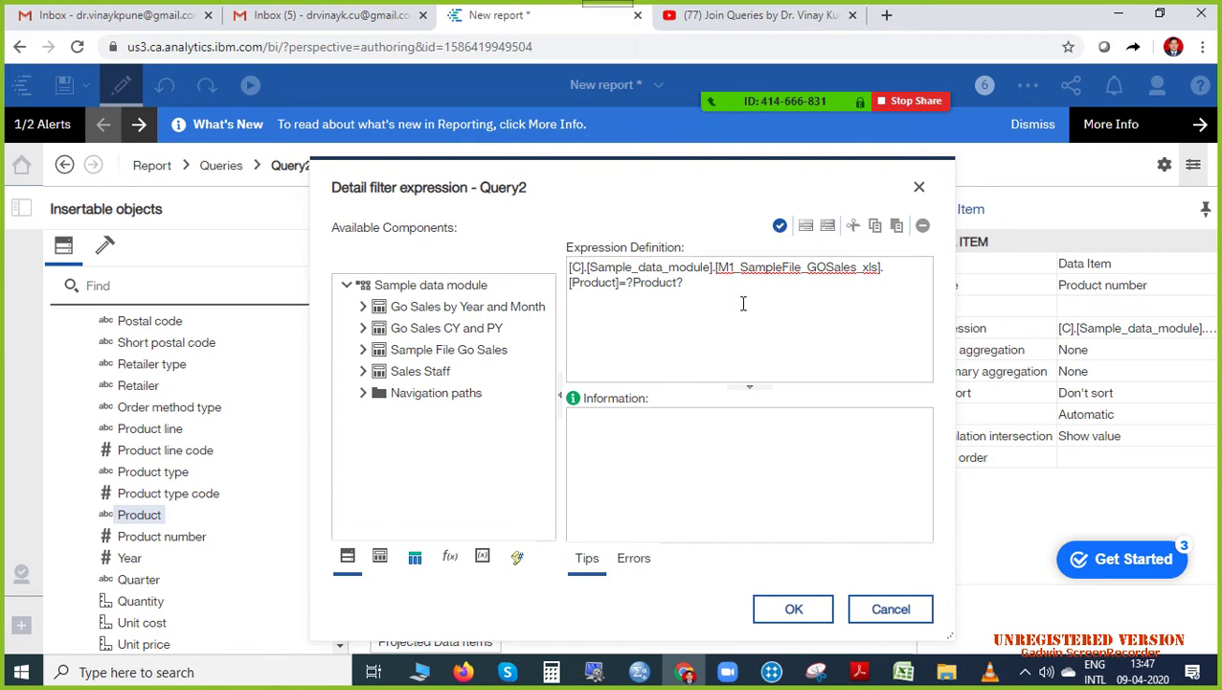
Validate Query2's detail filter expression, check the guide's closing instruction, and accept the filter.
click(779, 232)
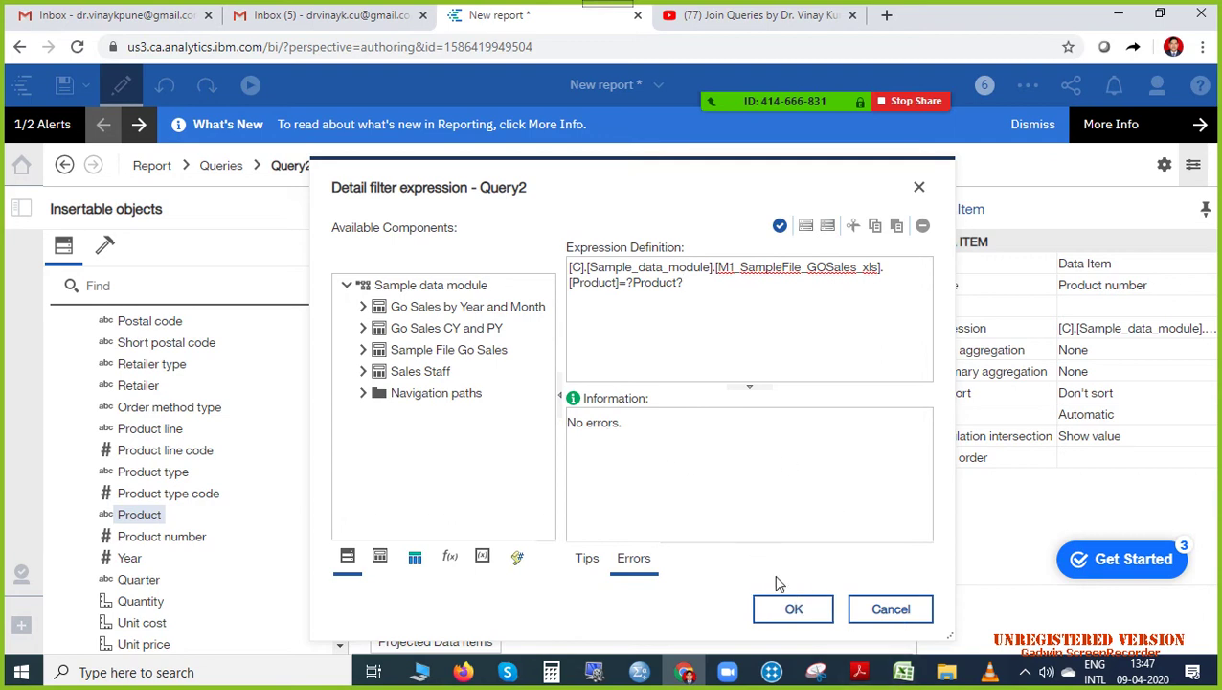
click(859, 673)
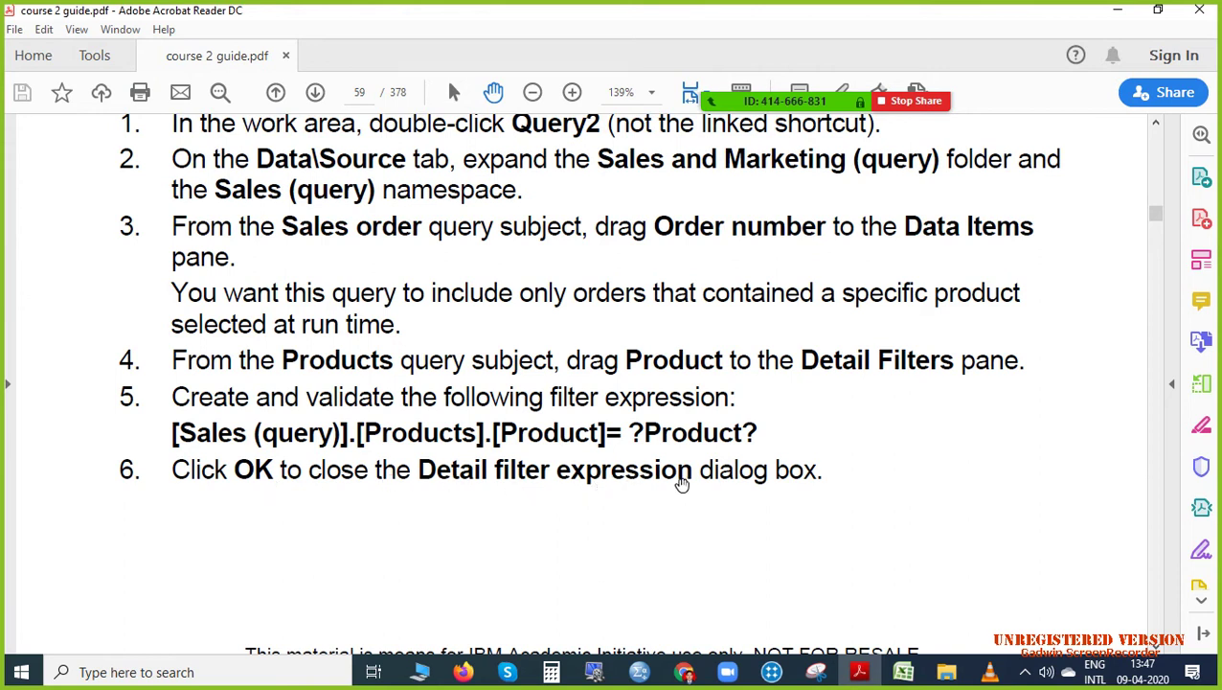
click(684, 672)
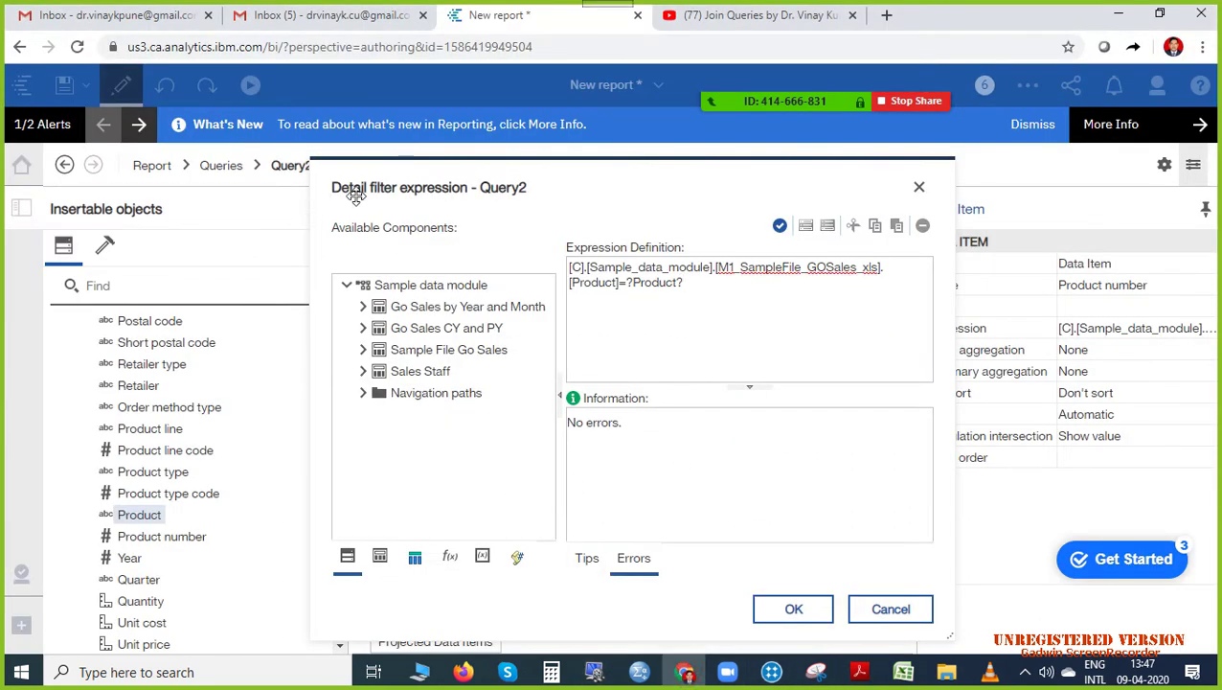
click(794, 618)
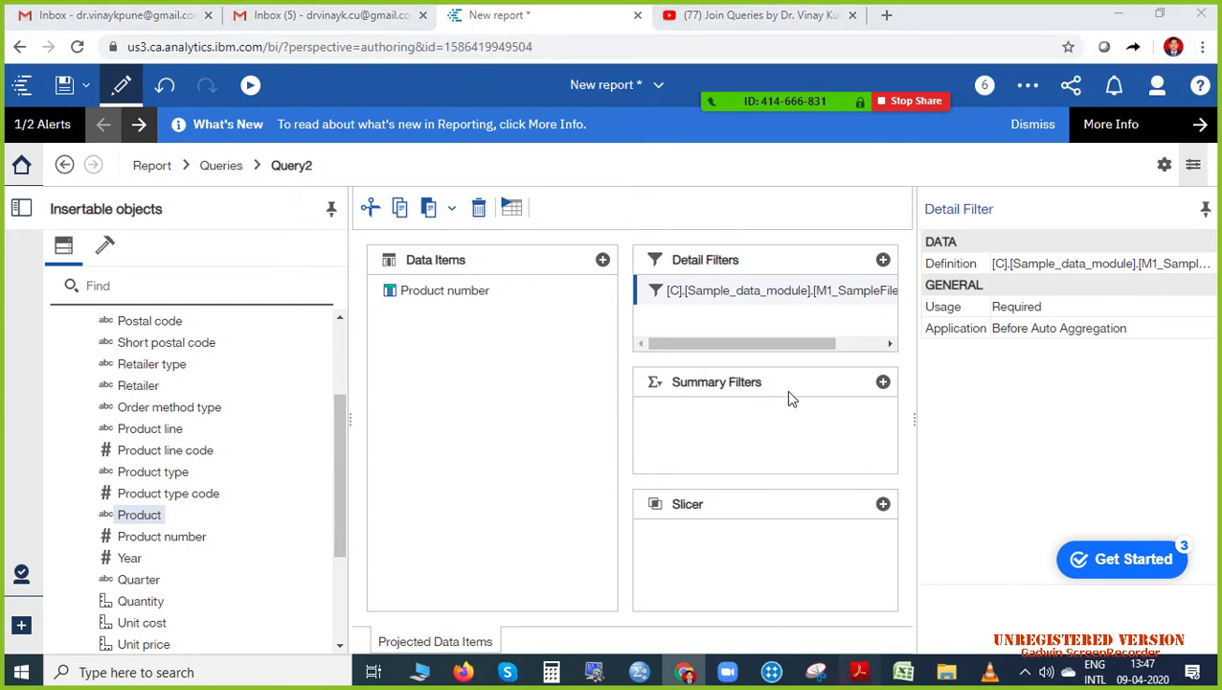
Read the next Task 2 instructions in the course guide and rename Query2 as Order number by product.
key(alt+Tab)
scroll(757, 399, down, 5)
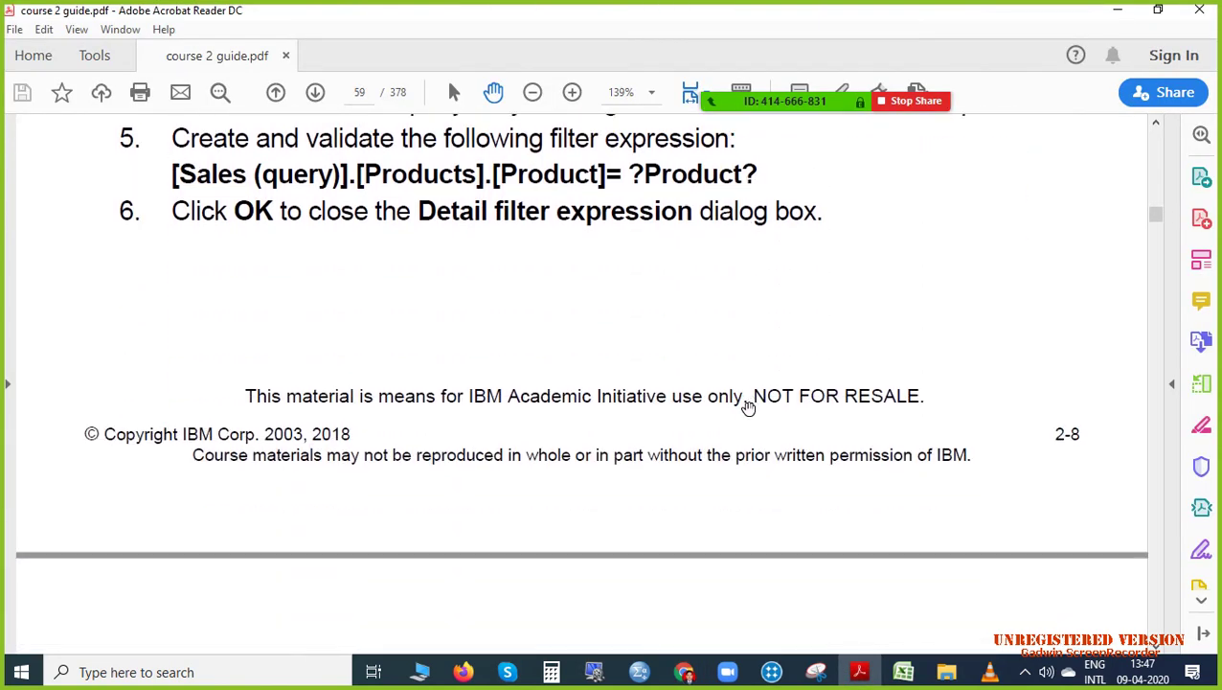
scroll(748, 407, down, 5)
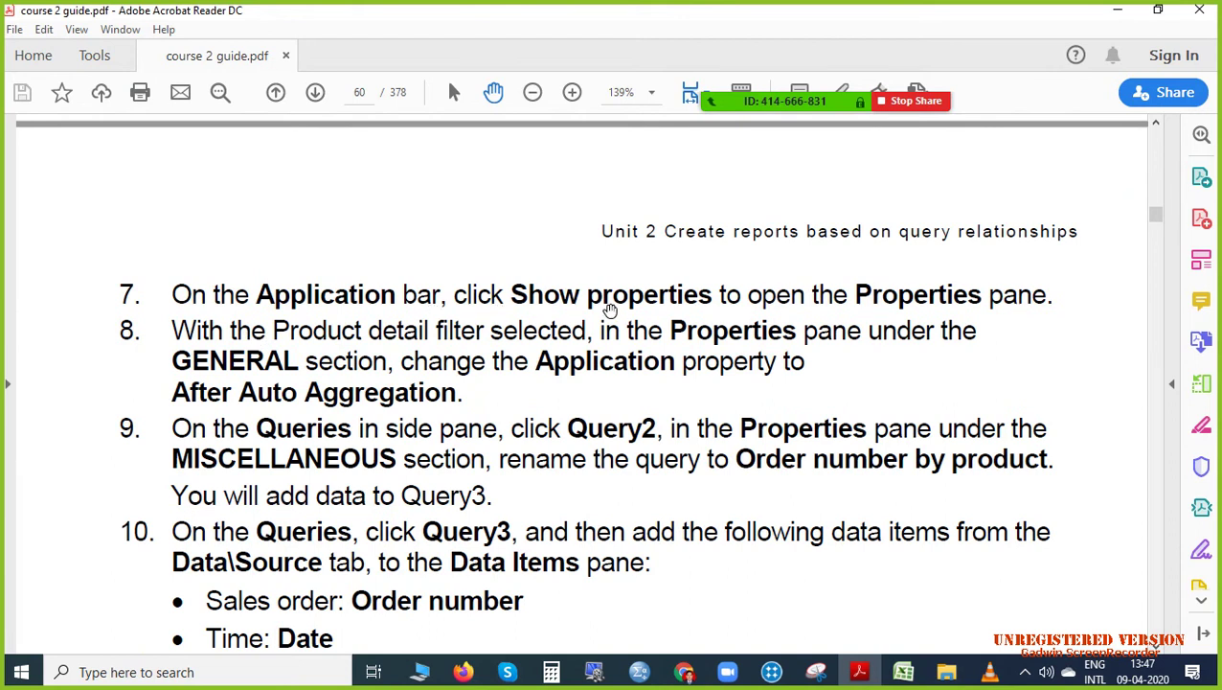
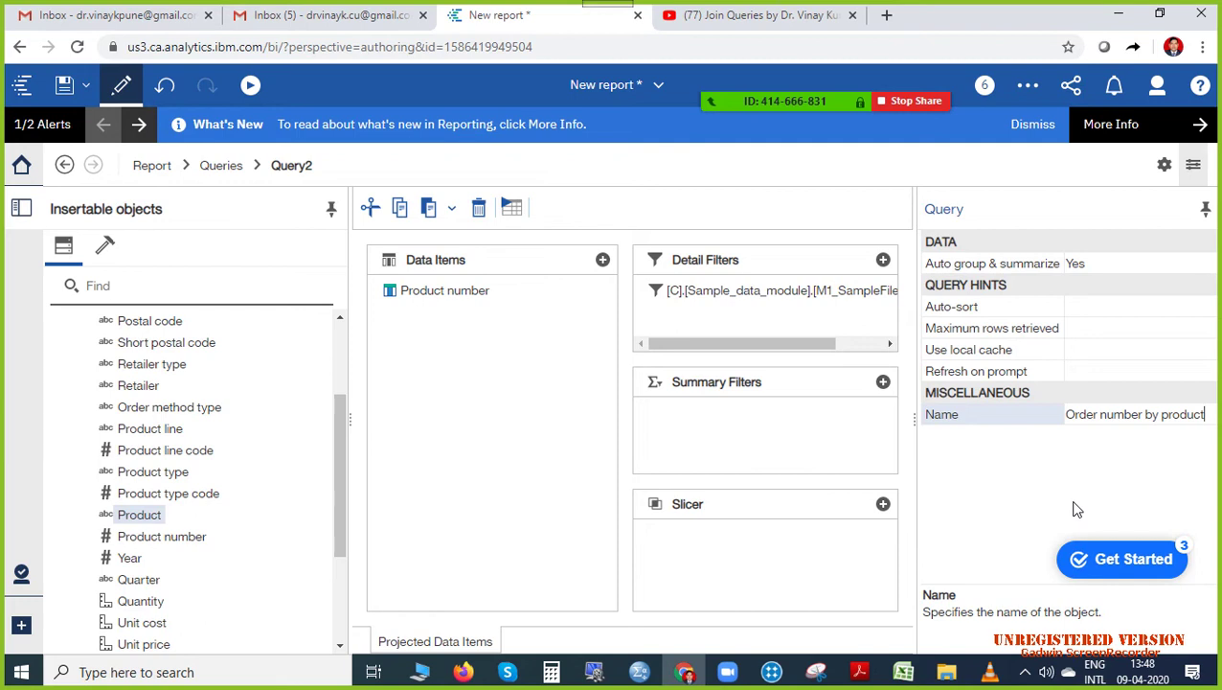
Read the course guide's Task 2 instructions on Query3's data items and its new name.
click(860, 671)
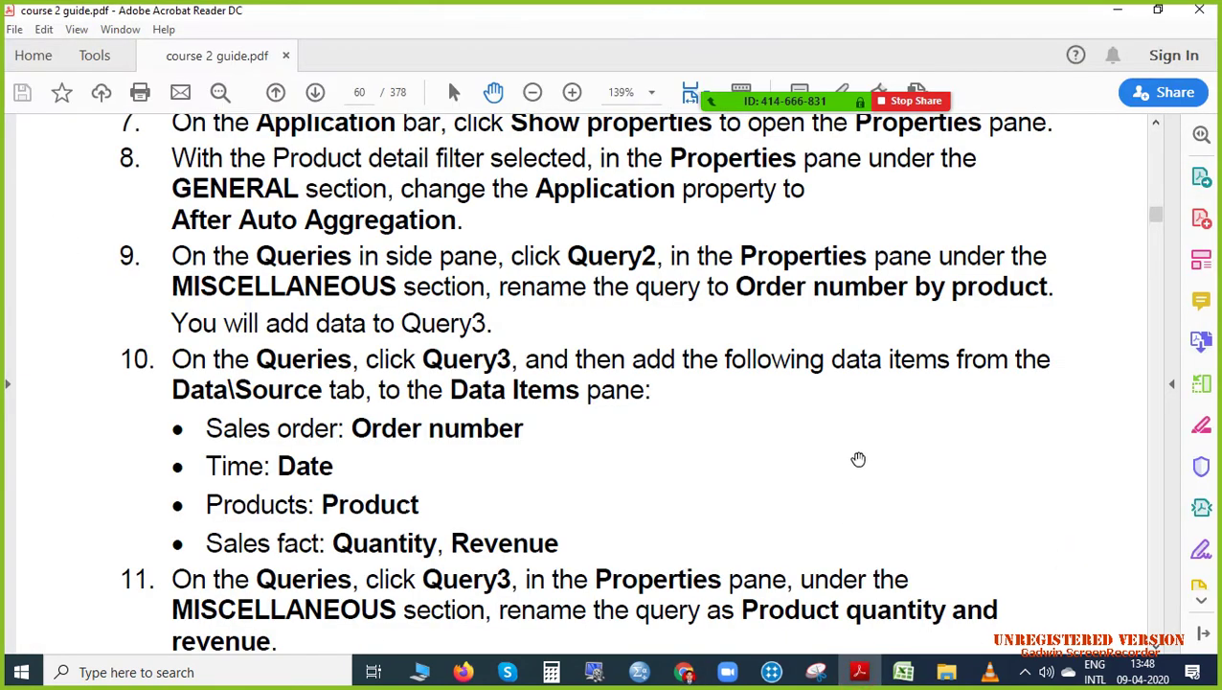
scroll(767, 445, down, 1)
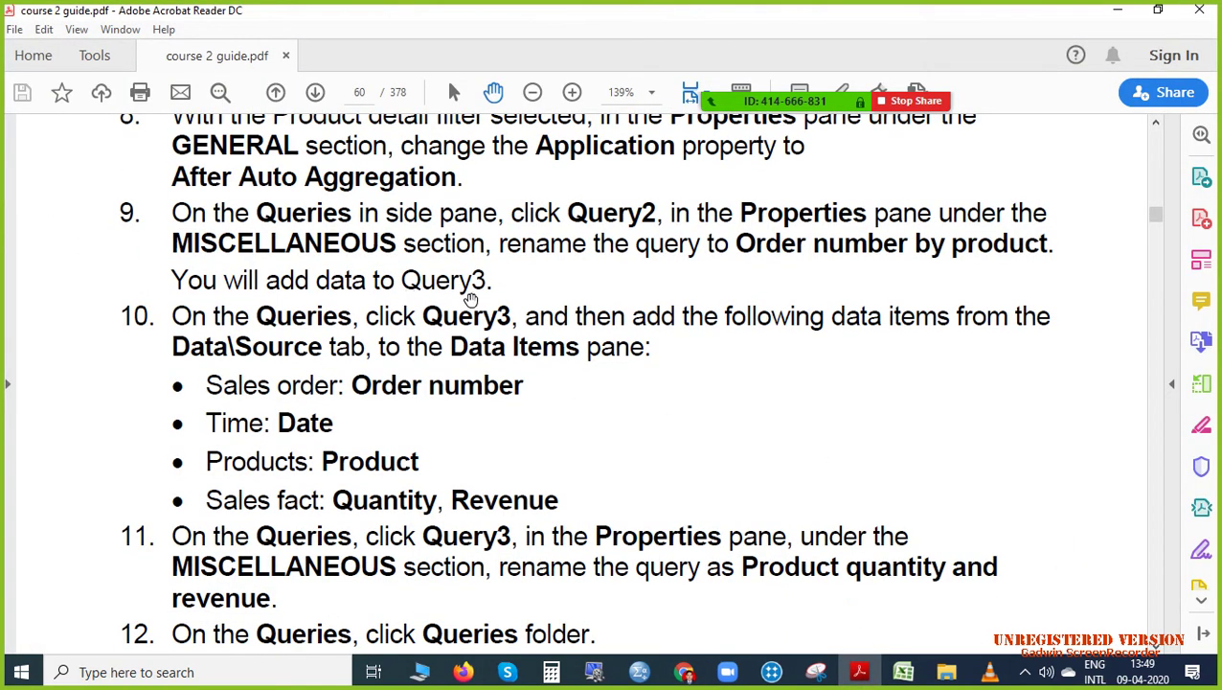
scroll(610, 300, down, 2)
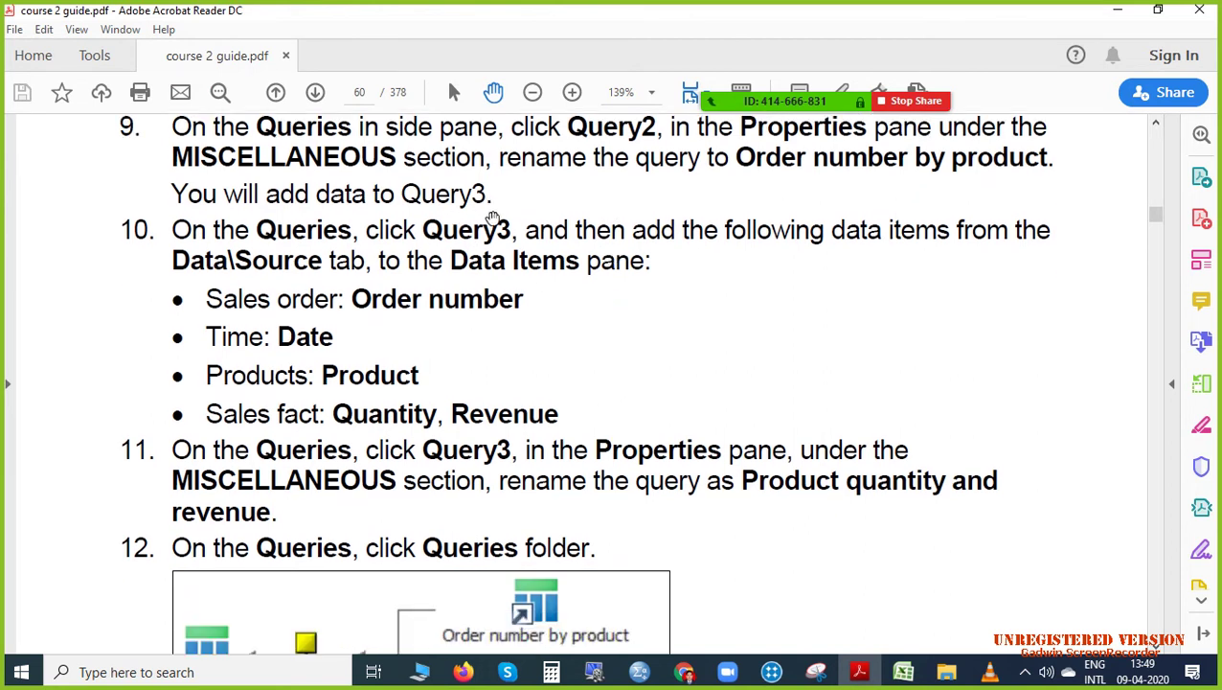
scroll(640, 355, down, 1)
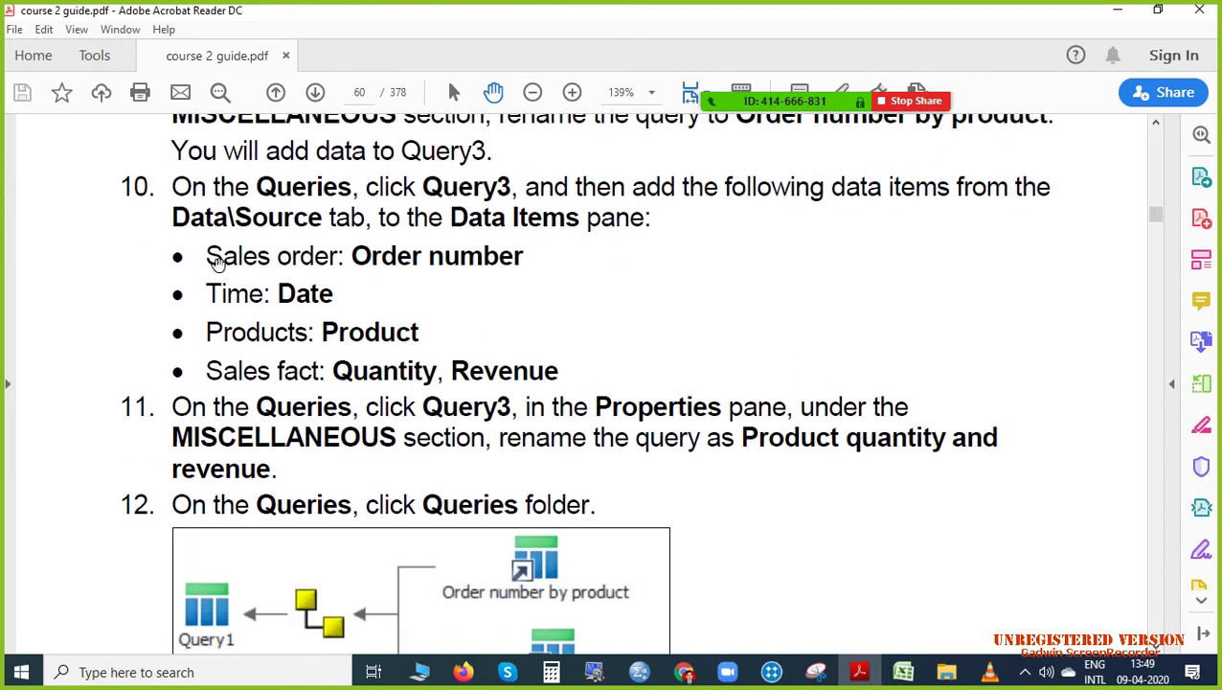
Switch to the Cognos report, open Query3, check the guide's data item list, and add Product number to the query.
click(684, 672)
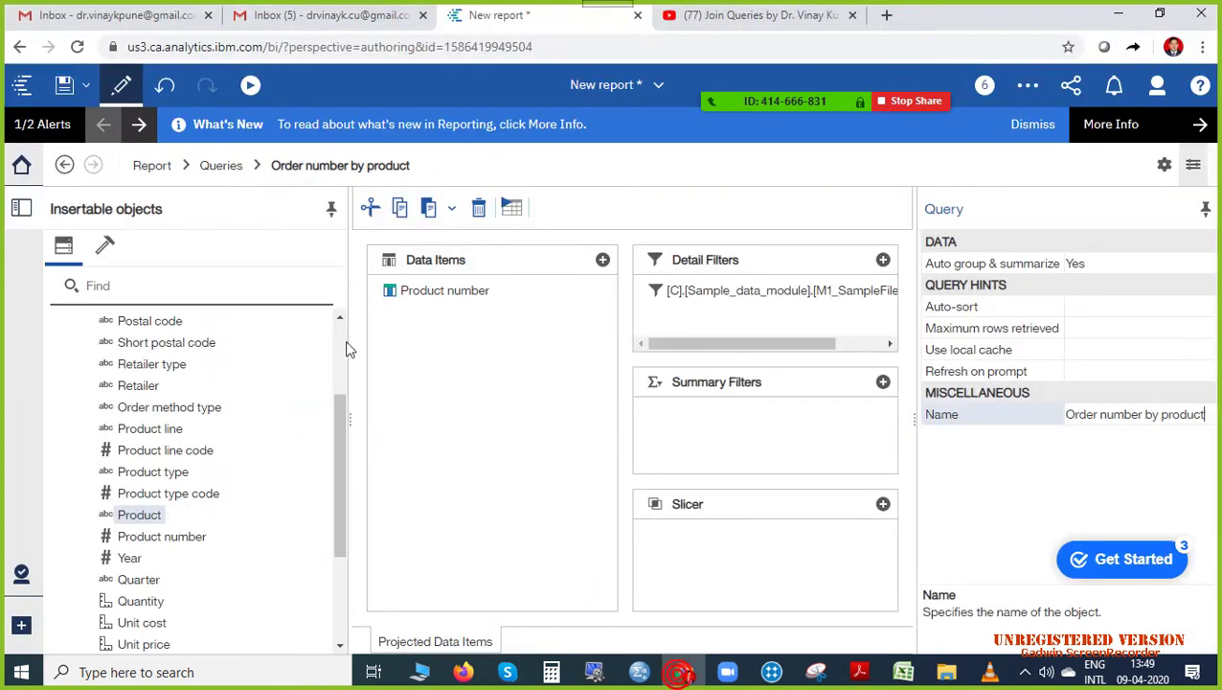
click(187, 168)
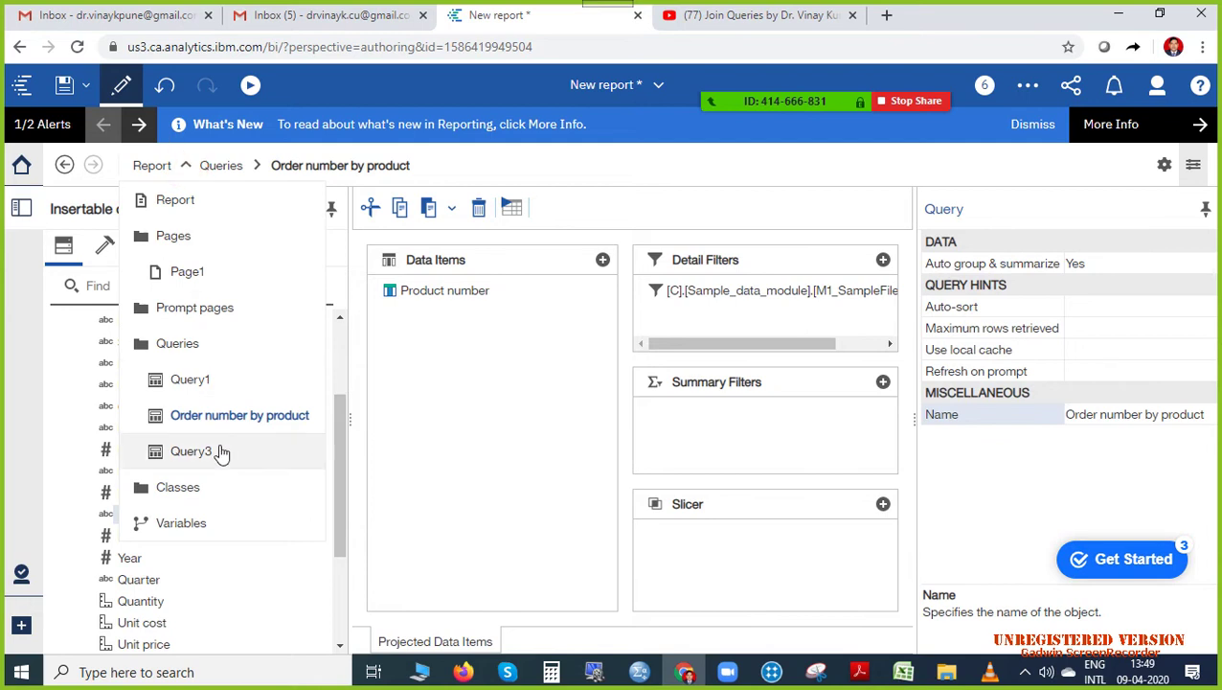
click(191, 451)
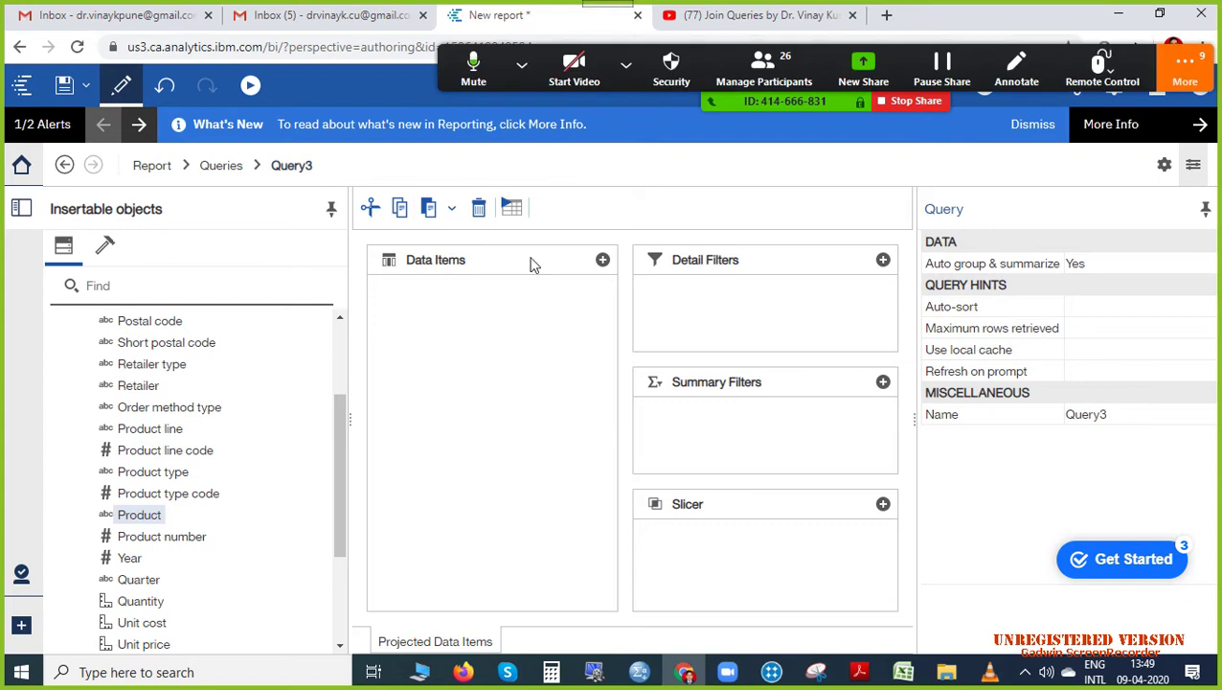
click(859, 672)
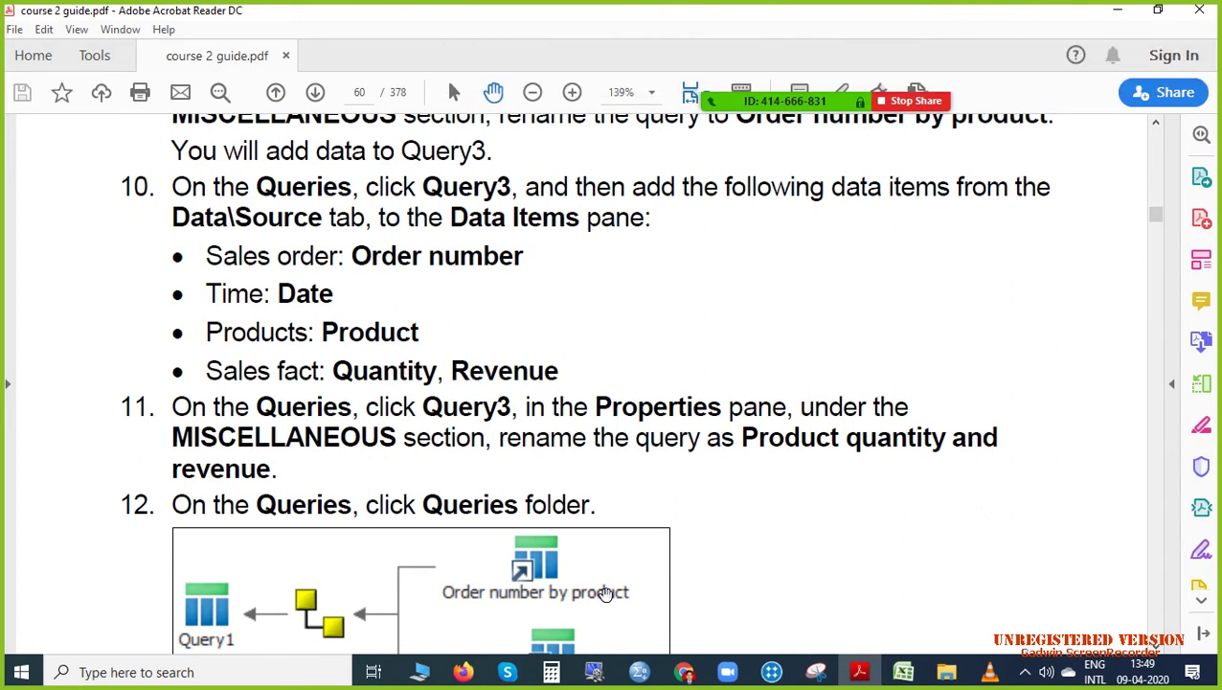
click(682, 673)
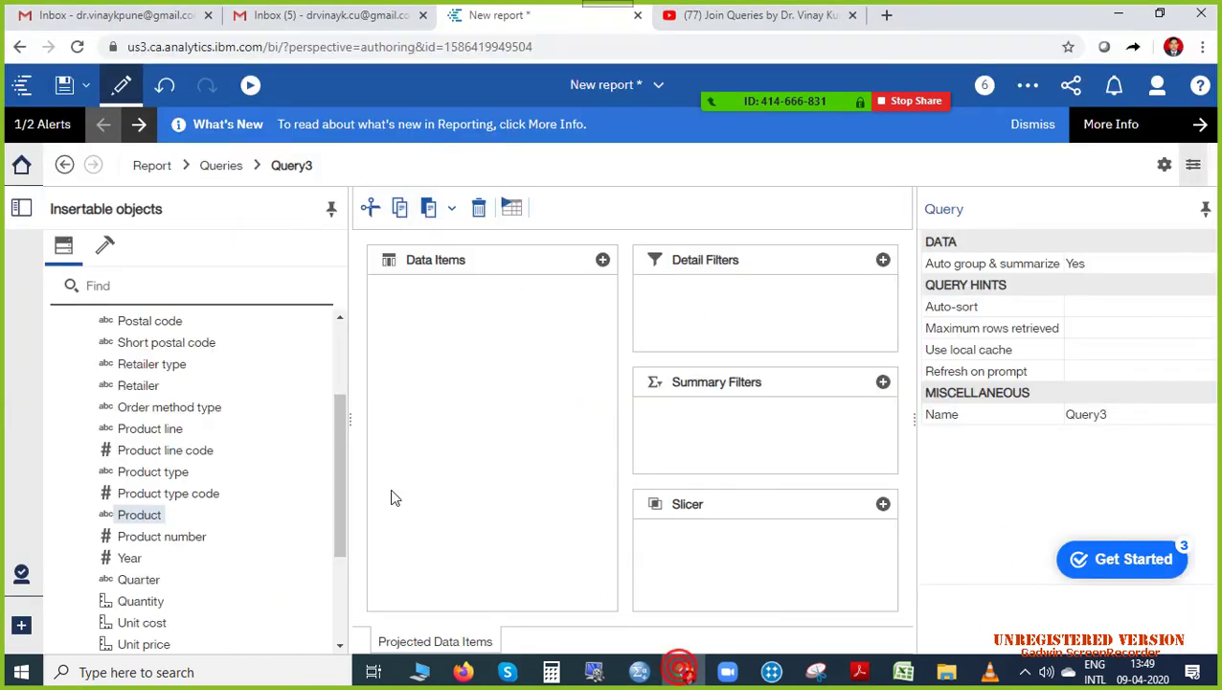
double_click(189, 542)
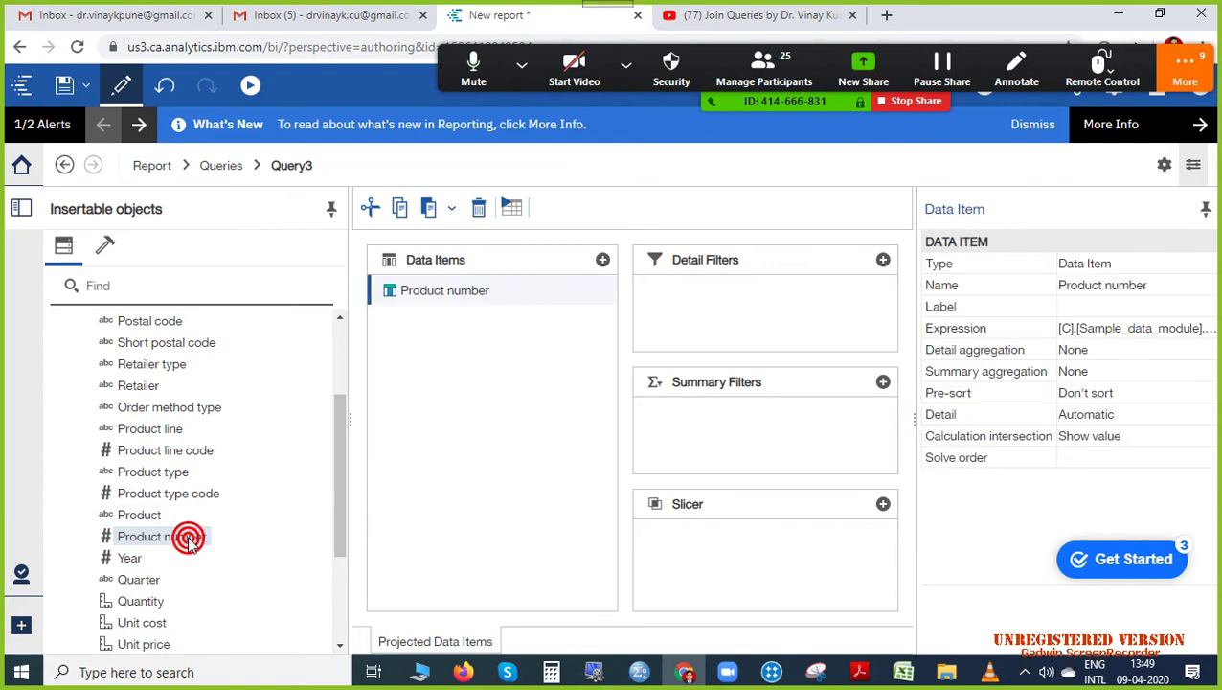
Add Year and Product to Query3's data items, checking the list in the course guide before each one.
click(865, 673)
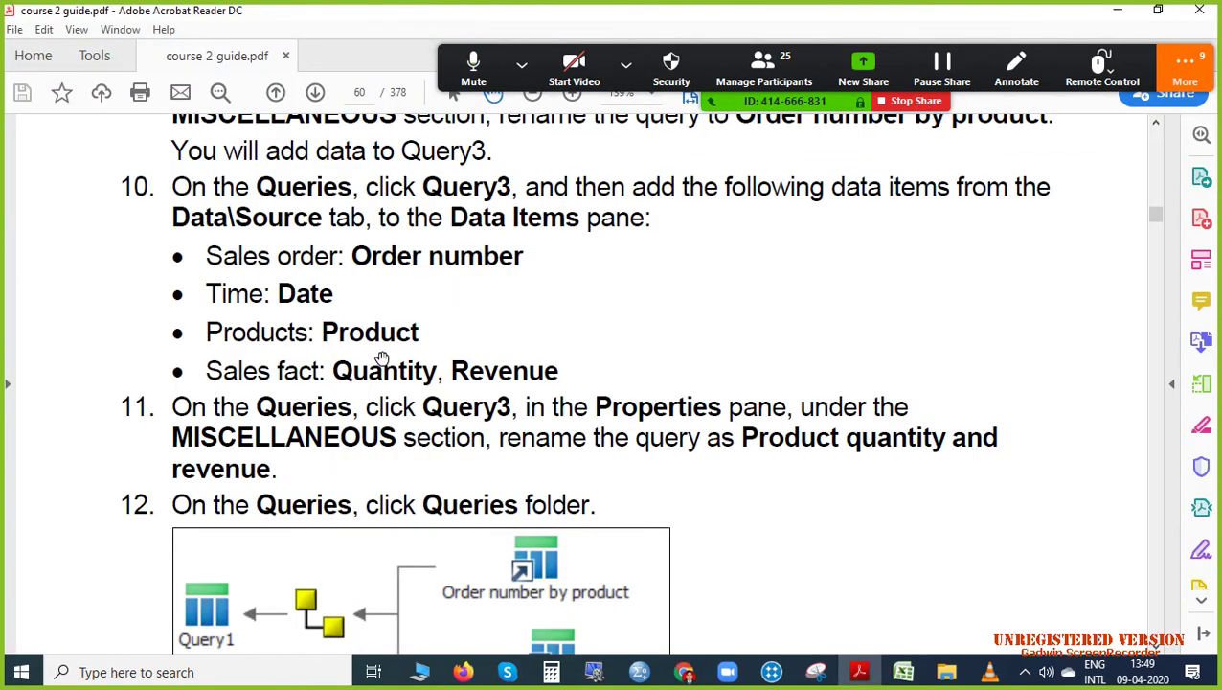
click(686, 674)
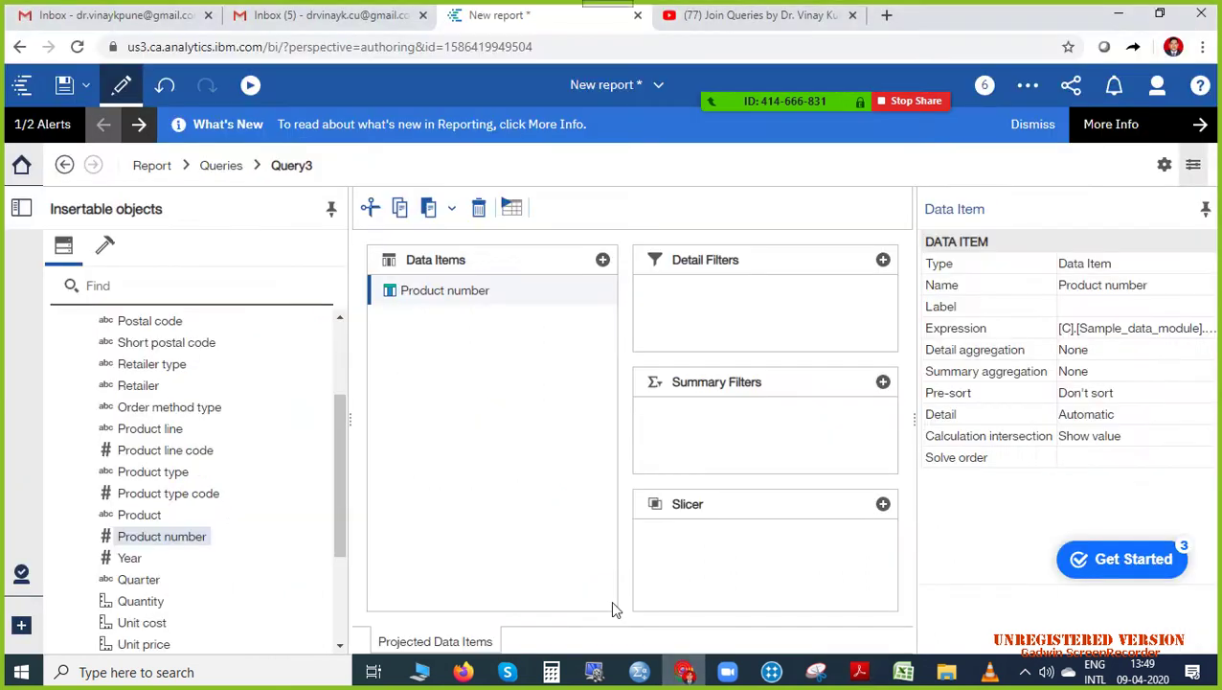
double_click(130, 560)
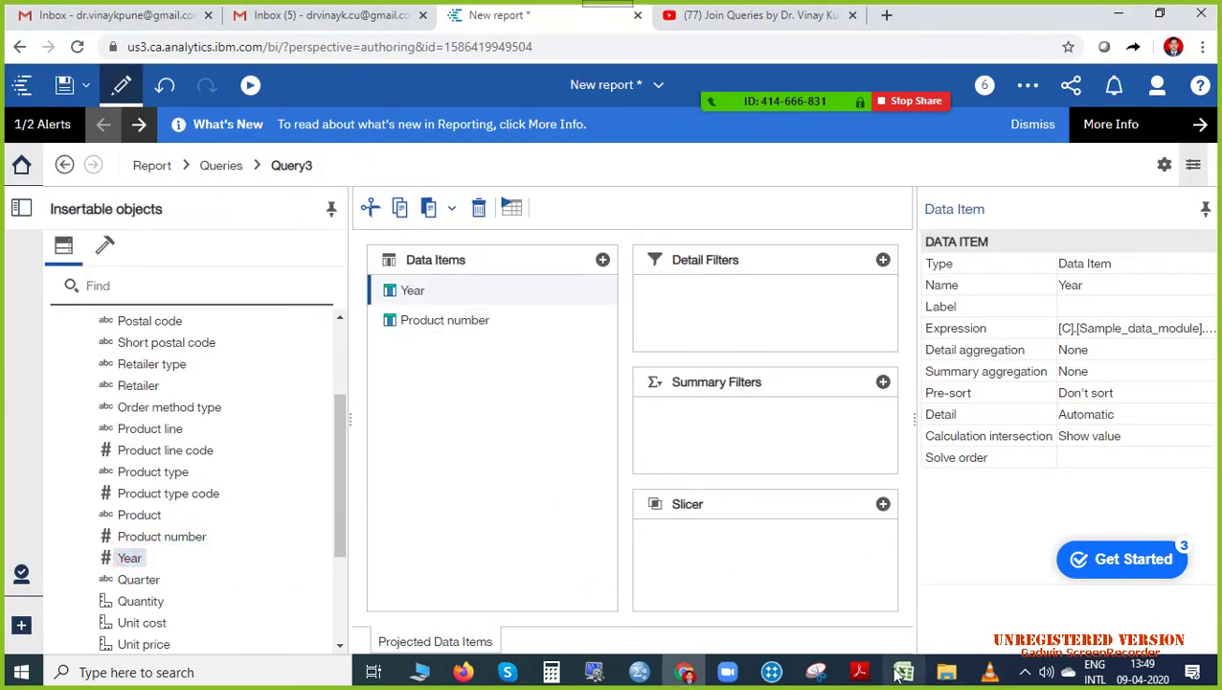
click(863, 675)
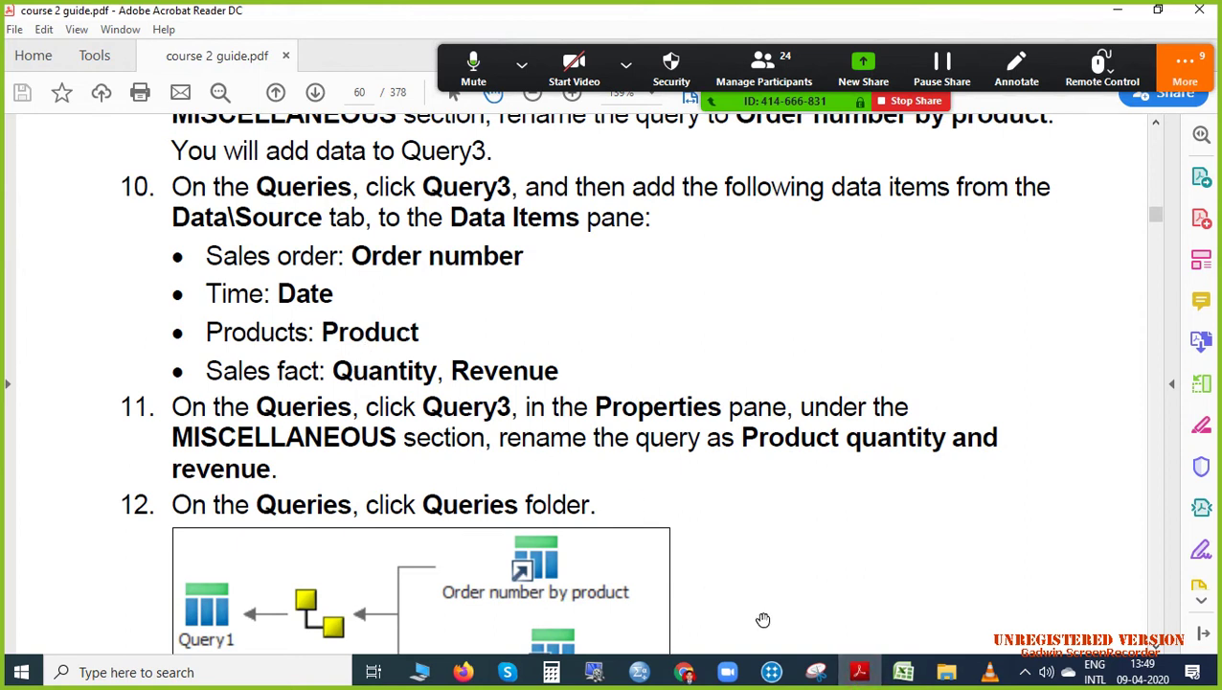
click(684, 671)
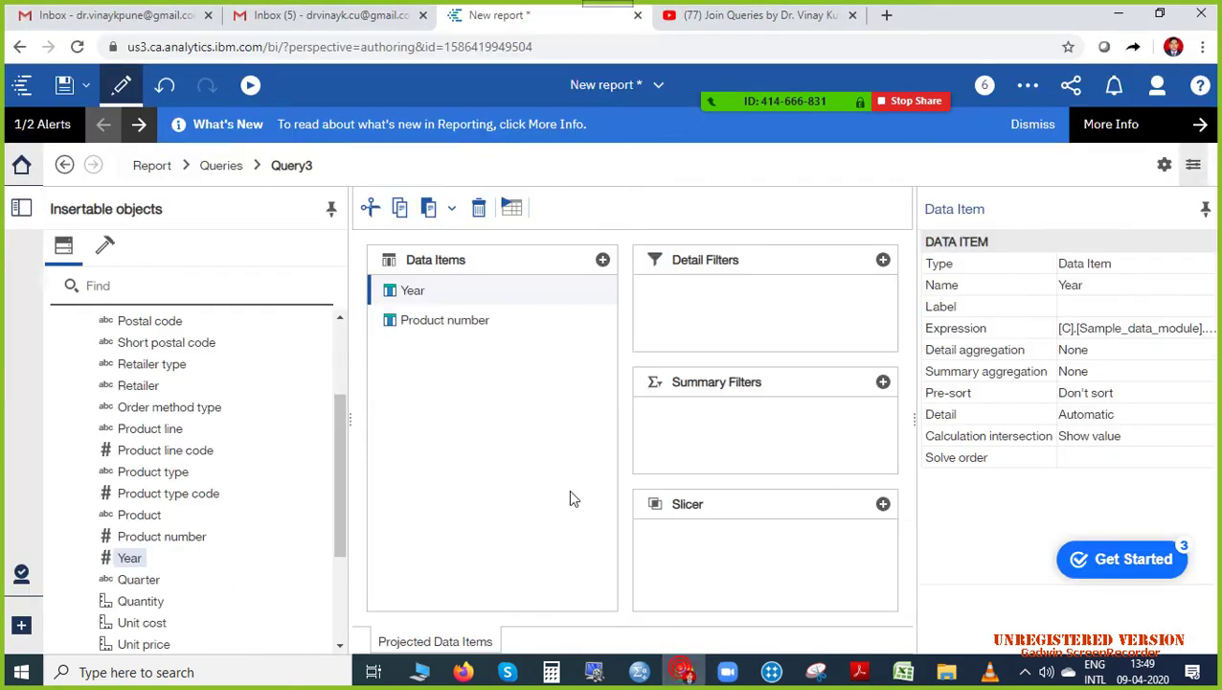
double_click(130, 518)
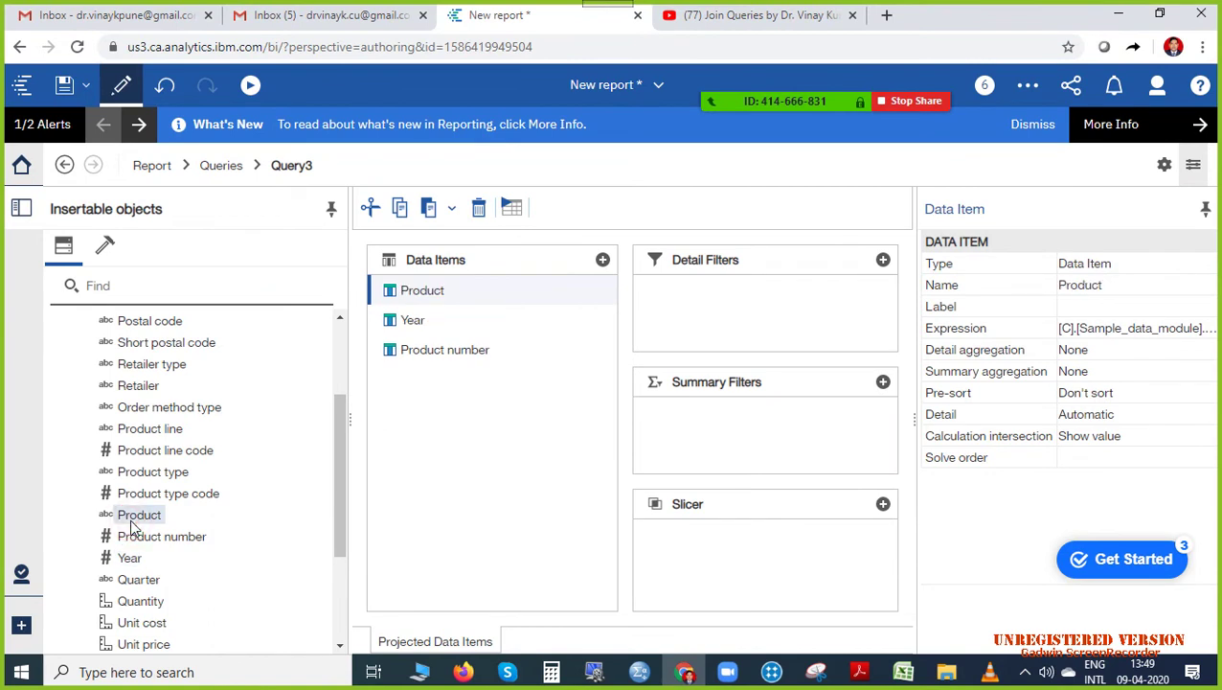
Add the Quantity and Revenue measures to Query3's data items.
click(144, 599)
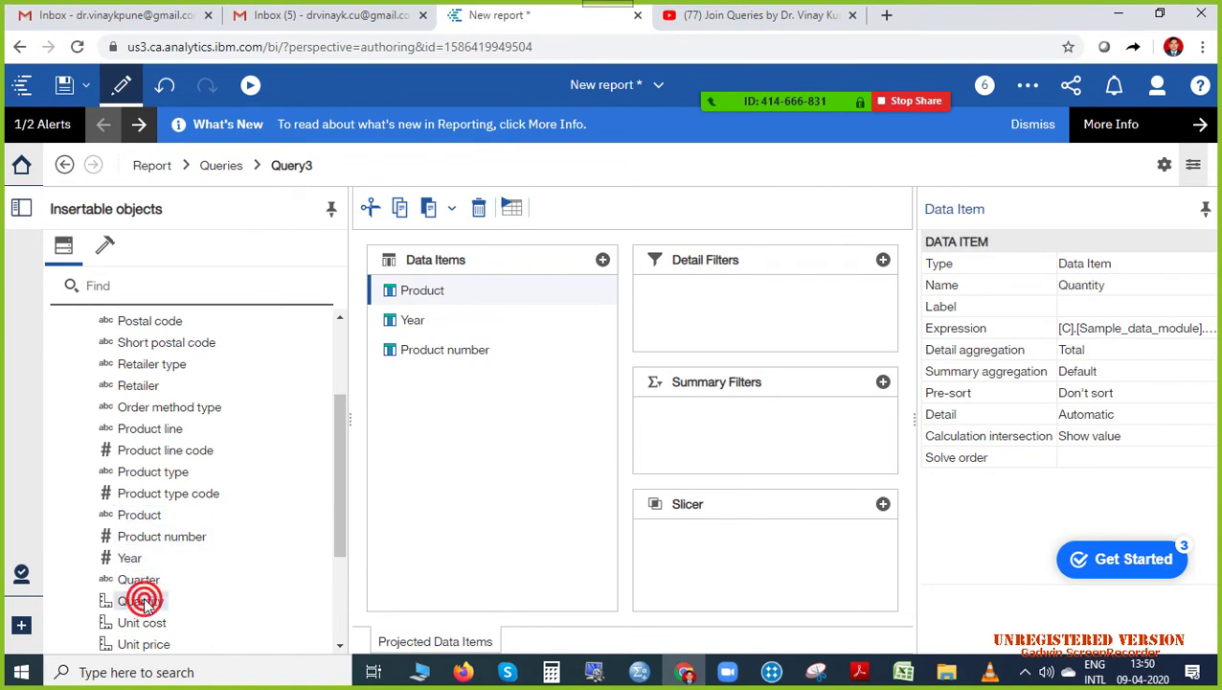
double_click(144, 599)
scroll(153, 586, down, 3)
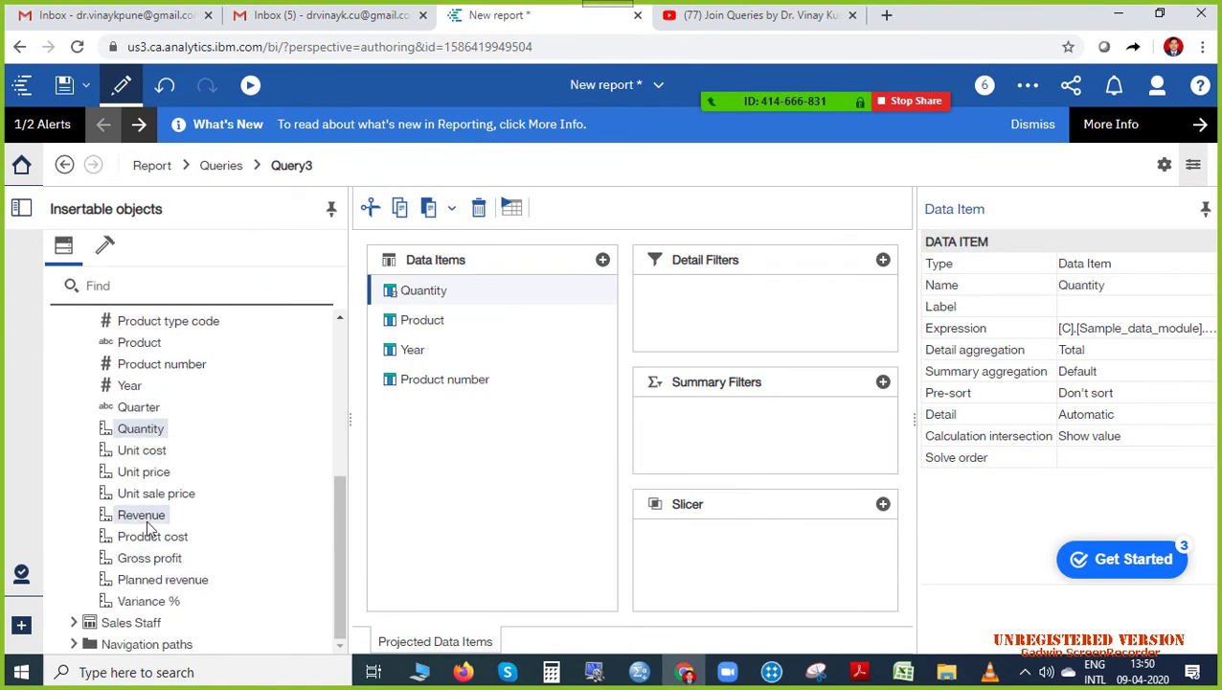
double_click(143, 518)
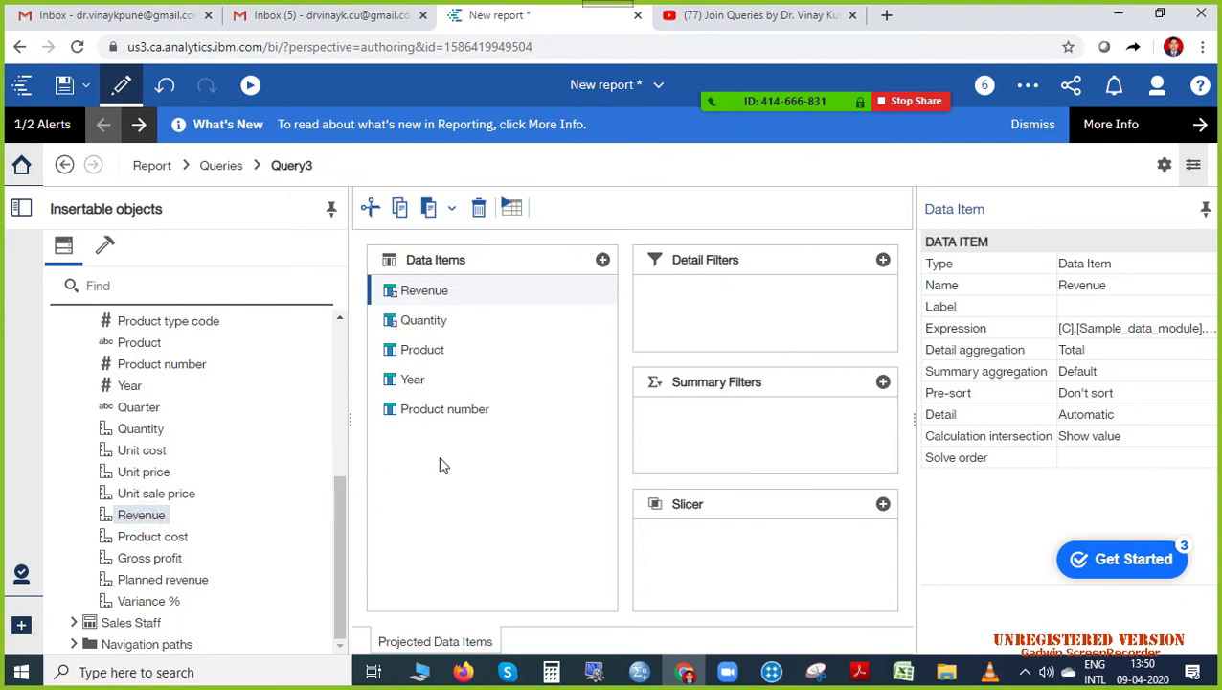
Check the new query name in the course guide and rename Query3 as Product quantity and revenue.
click(860, 672)
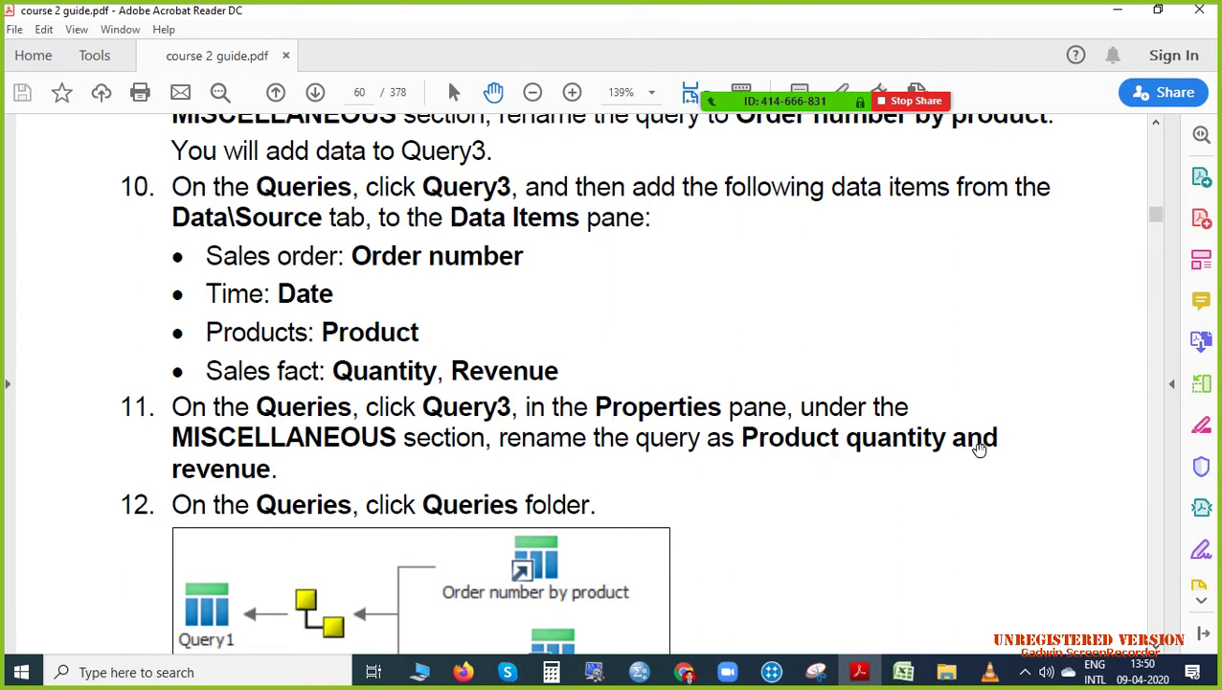
click(685, 673)
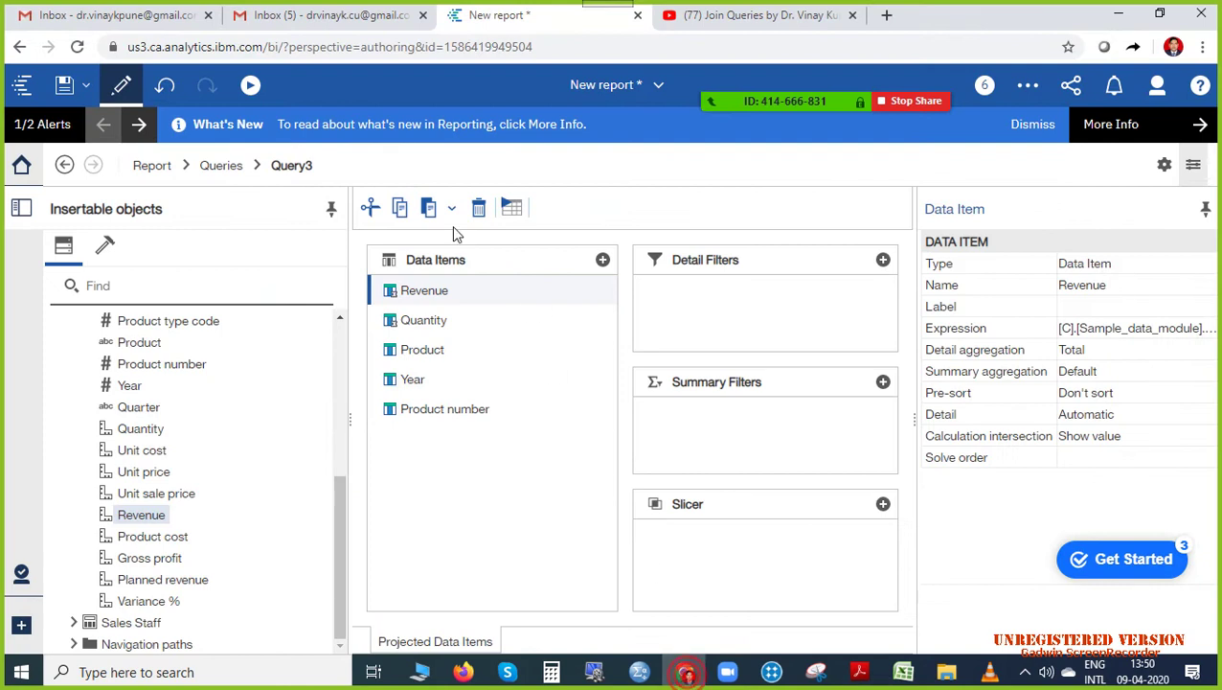
click(324, 166)
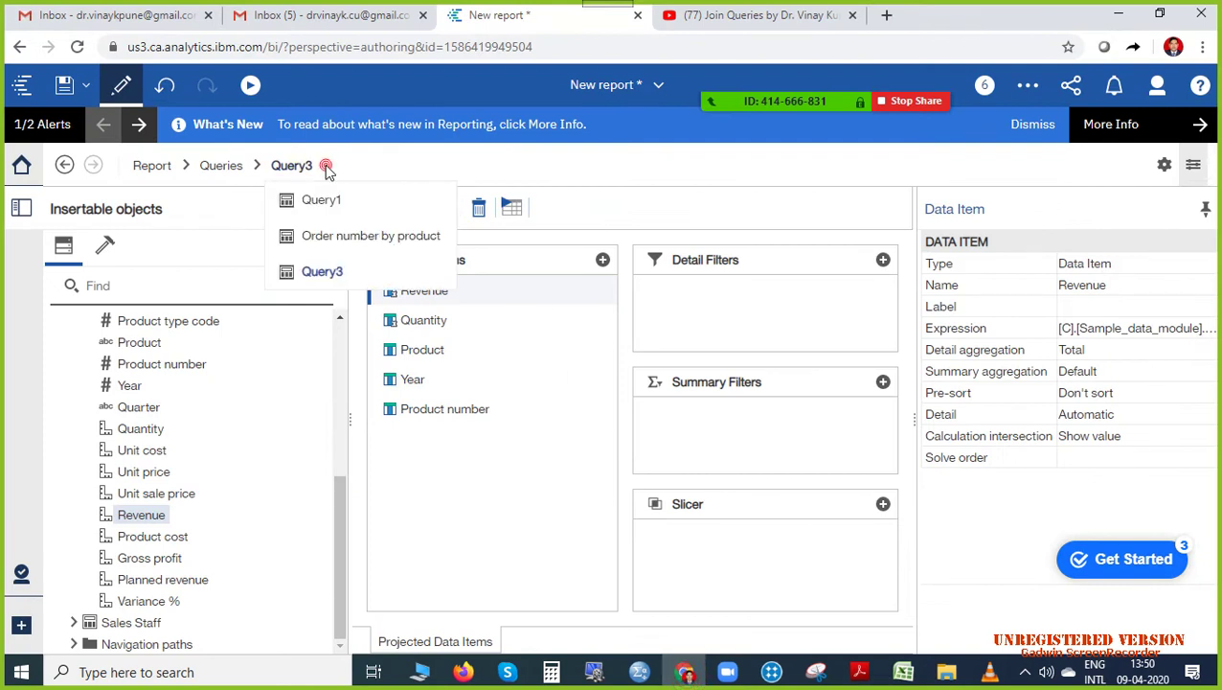
click(324, 270)
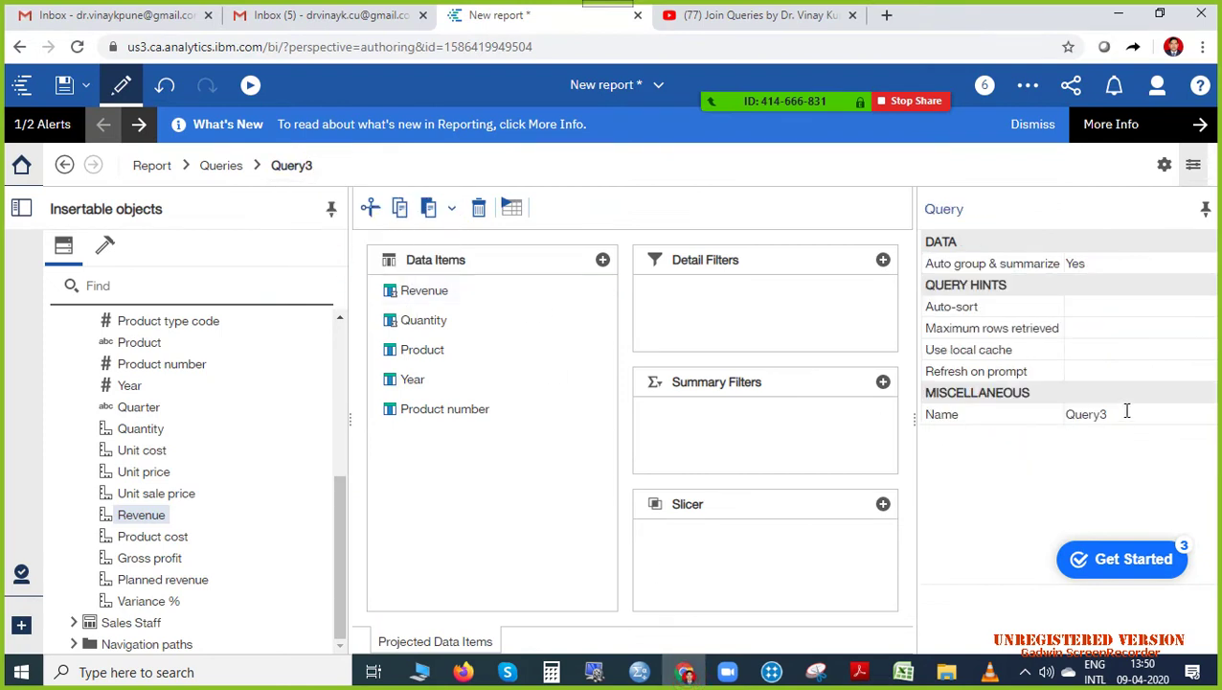
click(1081, 414)
click(1085, 415)
drag(1083, 431, 1074, 421)
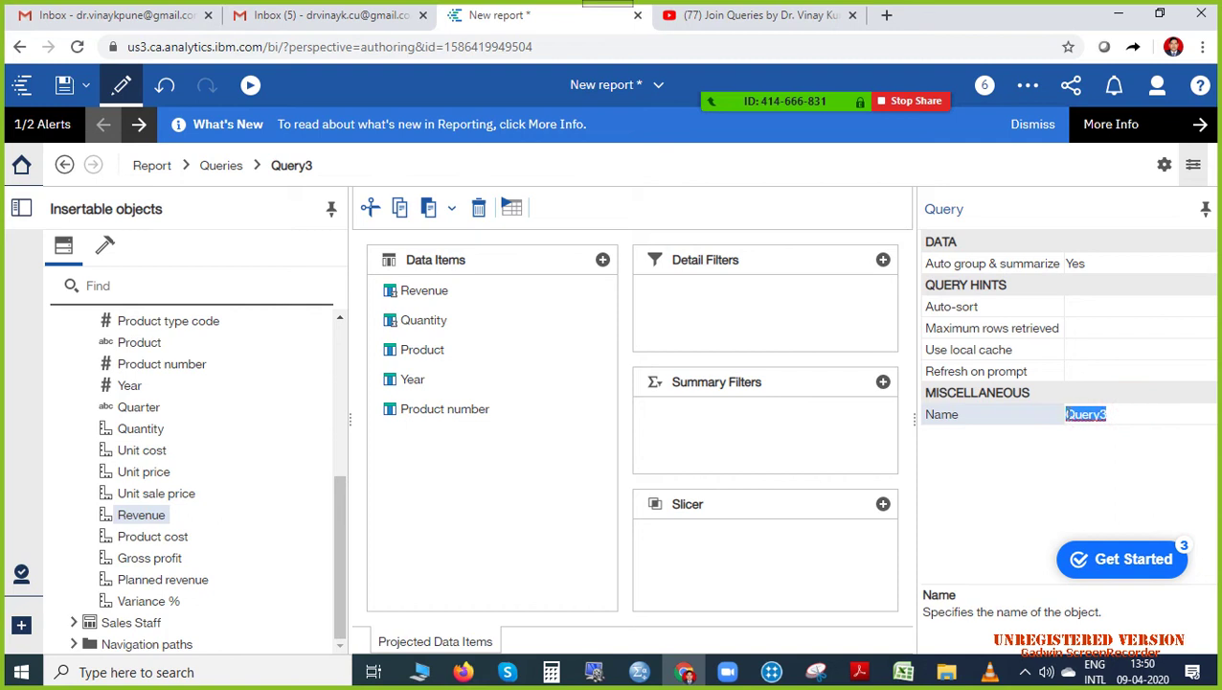
text(Product quantity and reven)
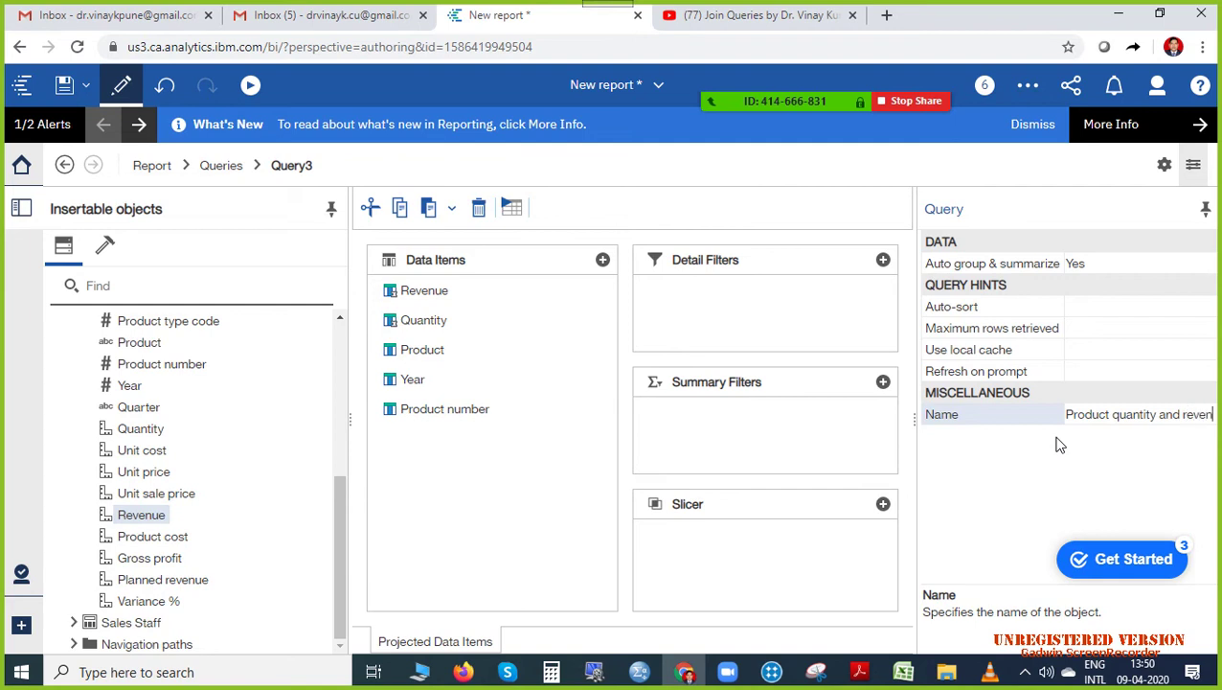
text(ue)
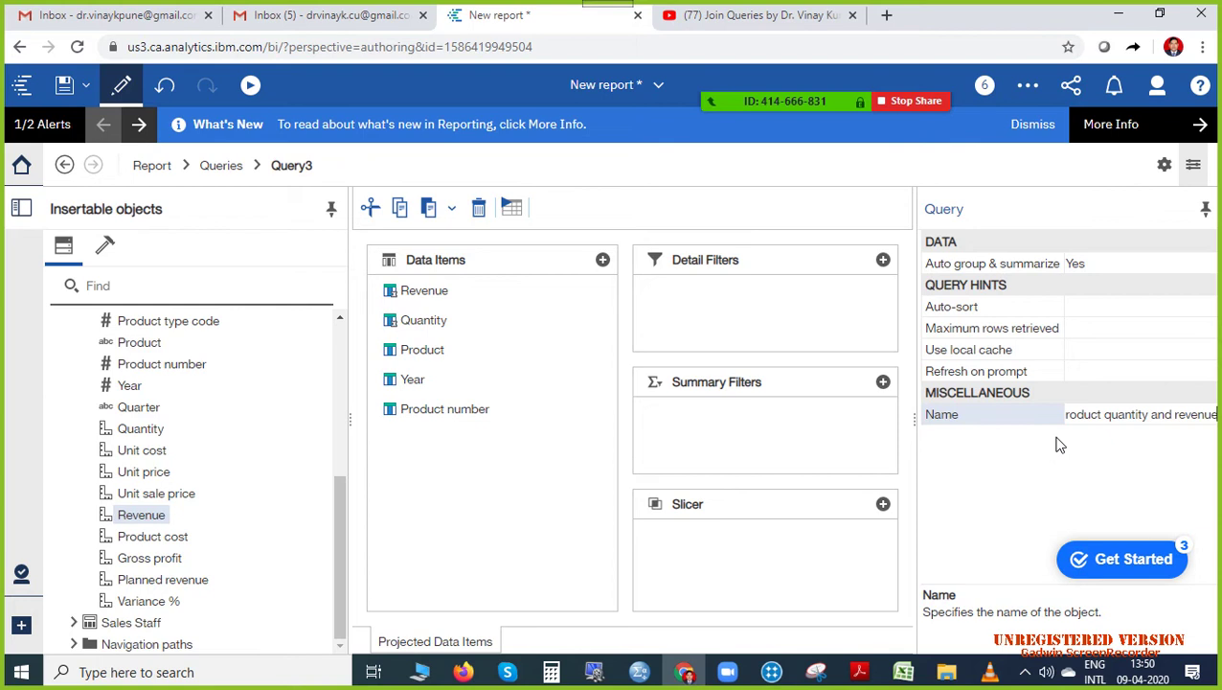
Read the guide's step 12 with its query diagram and open the report's Queries overview for comparison.
click(861, 671)
scroll(756, 451, down, 1)
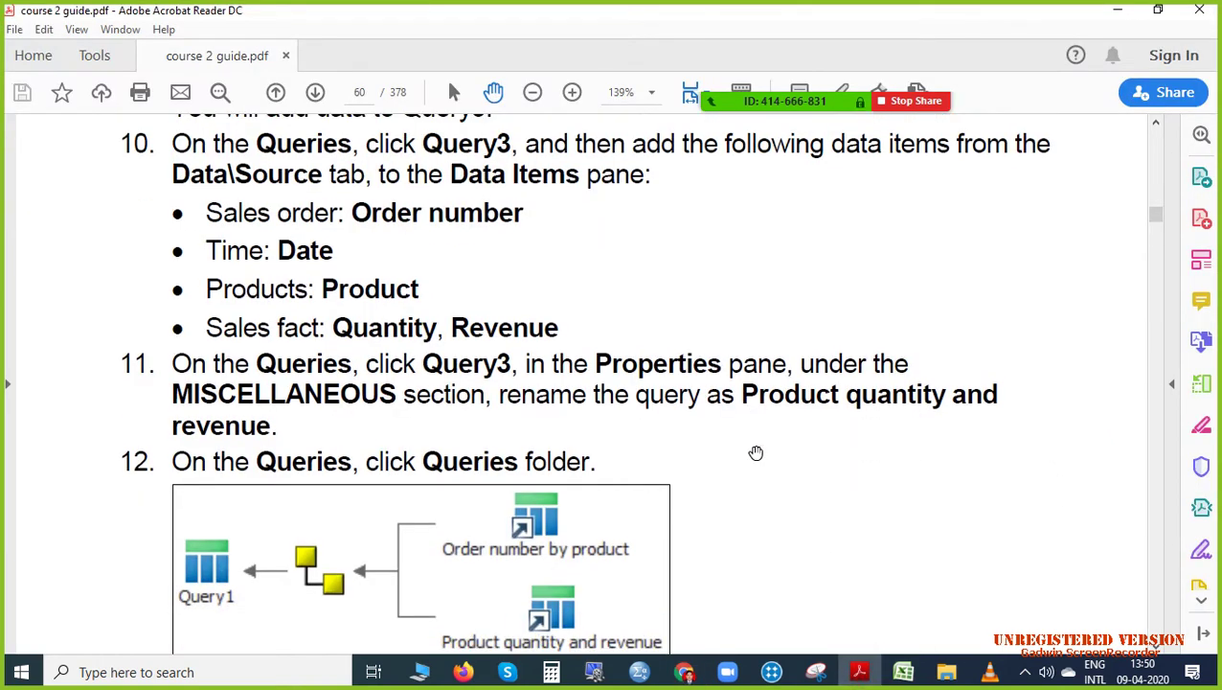
scroll(354, 380, down, 1)
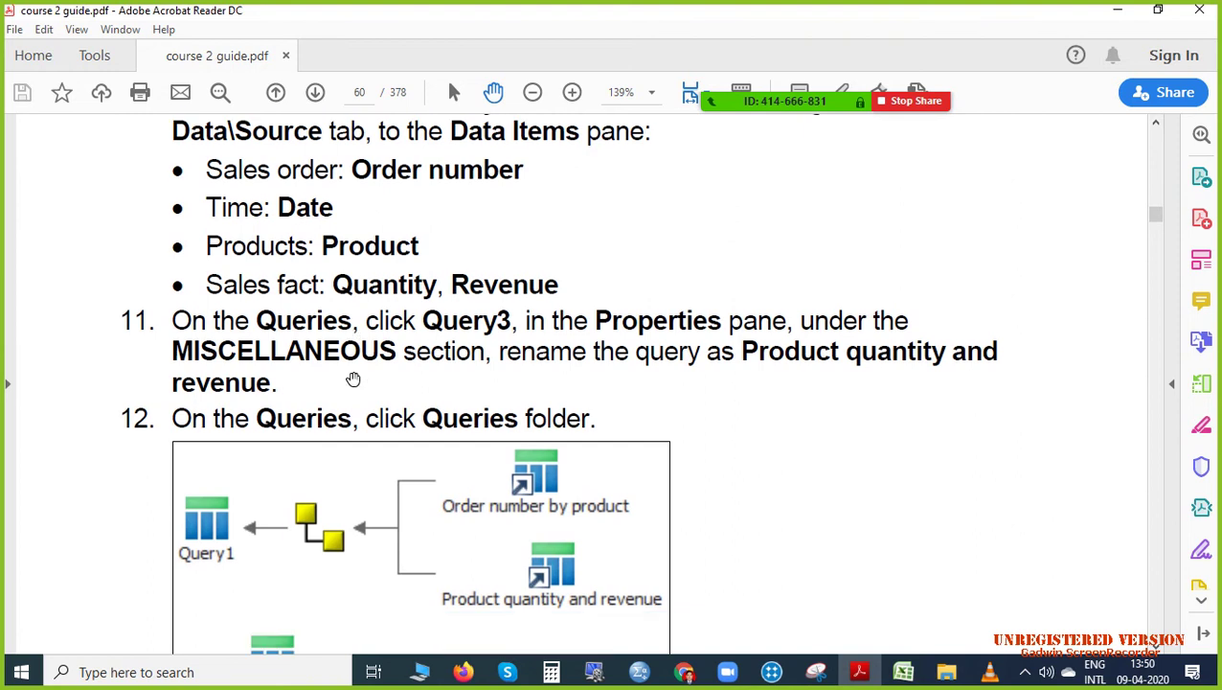
scroll(518, 336, down, 1)
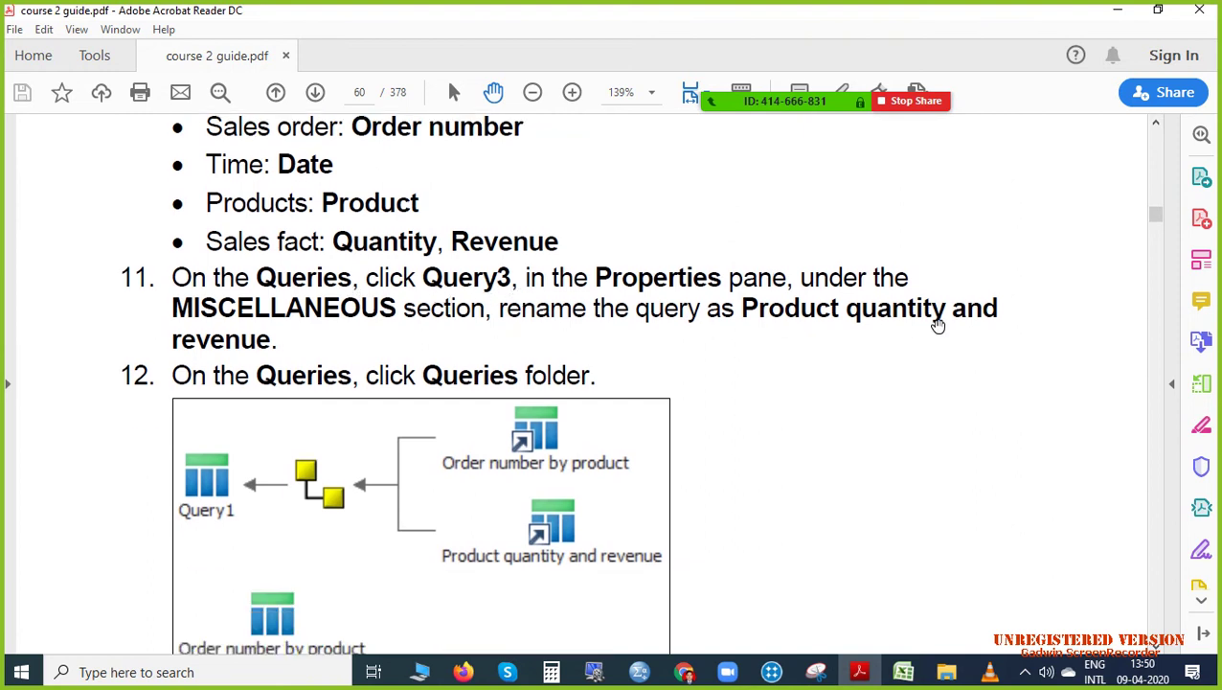
scroll(518, 336, down, 3)
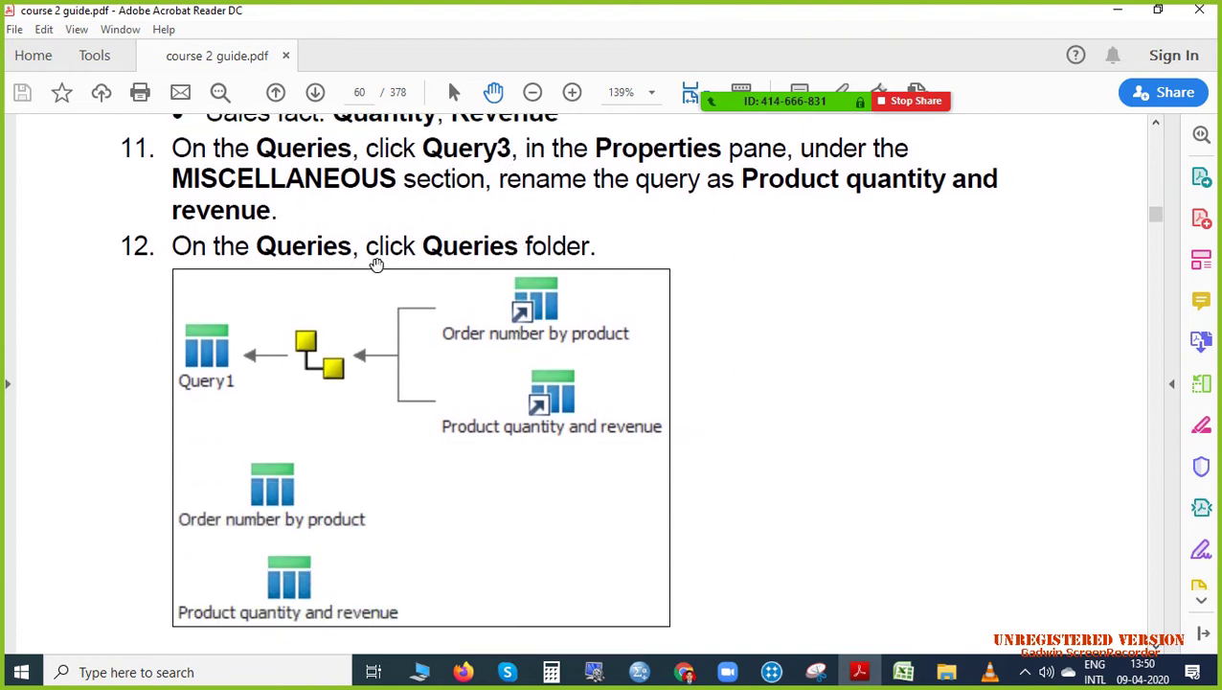
scroll(573, 265, down, 2)
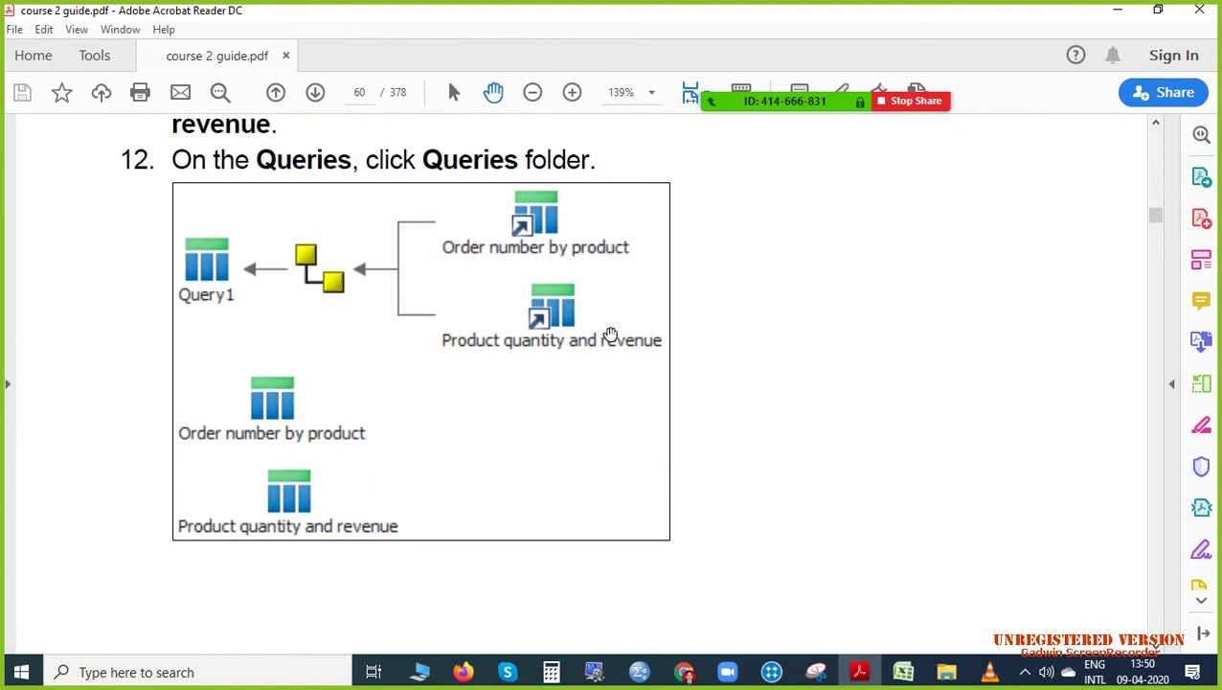
click(686, 674)
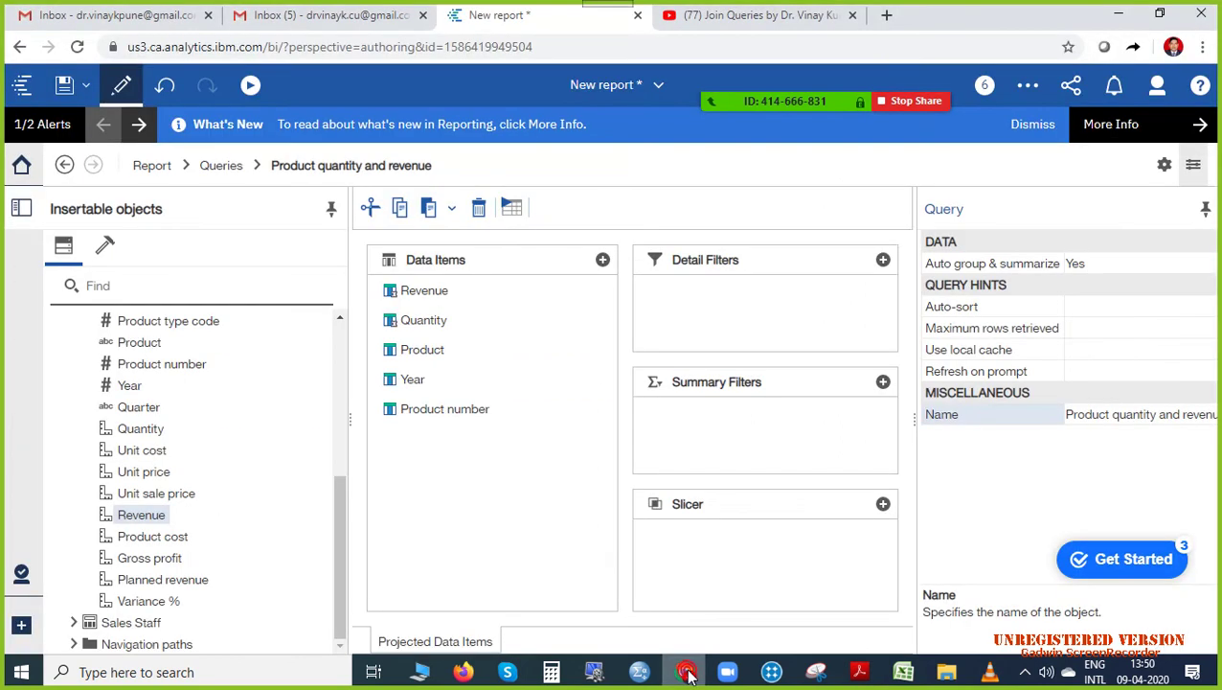
click(188, 168)
click(188, 168)
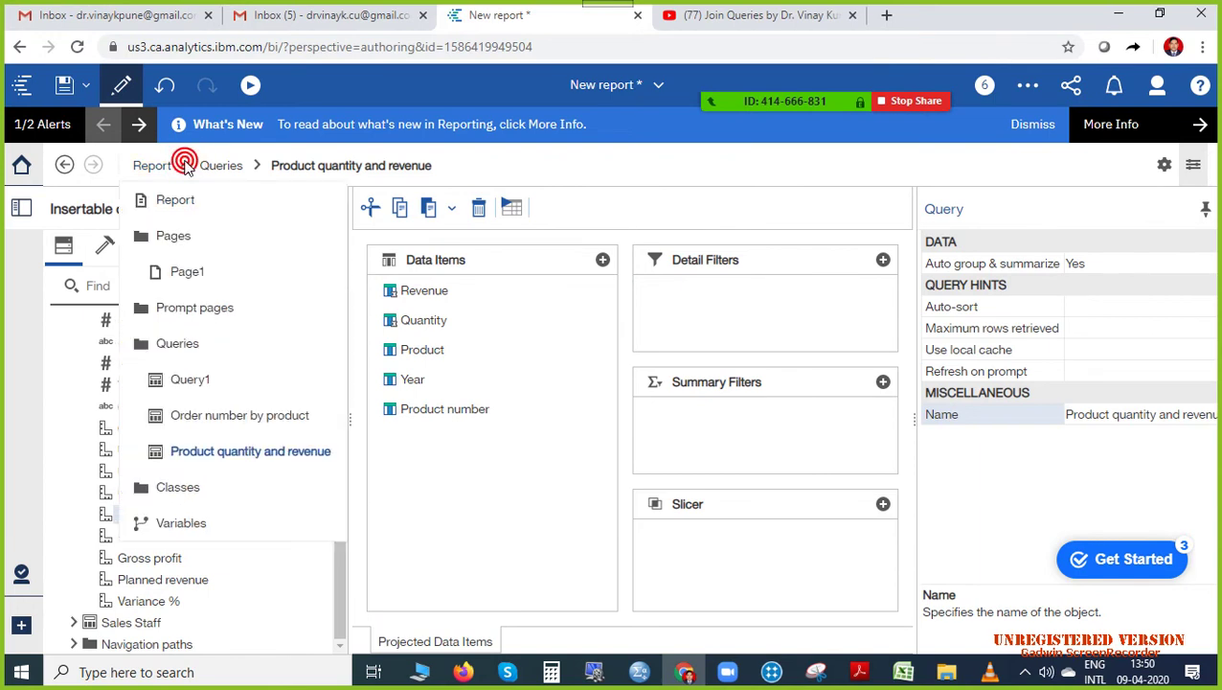
click(195, 347)
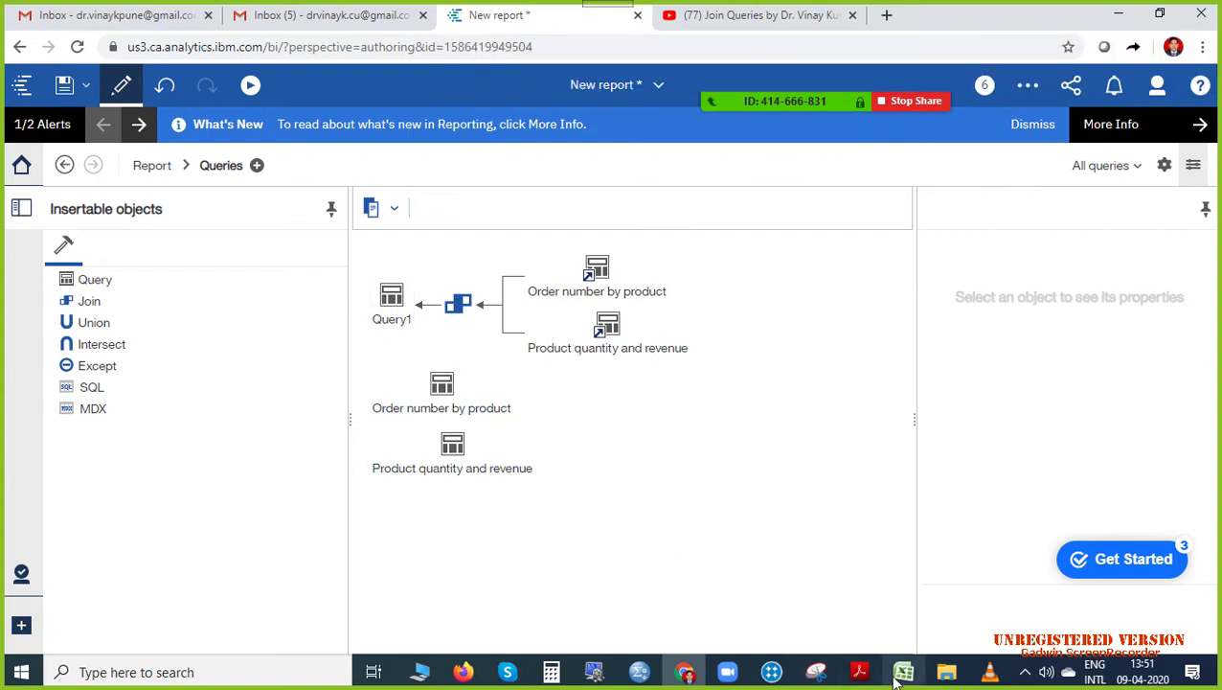
Check Task 3 in the course guide and add a new link in the join's relationships between the two named queries.
click(861, 672)
scroll(450, 368, down, 1)
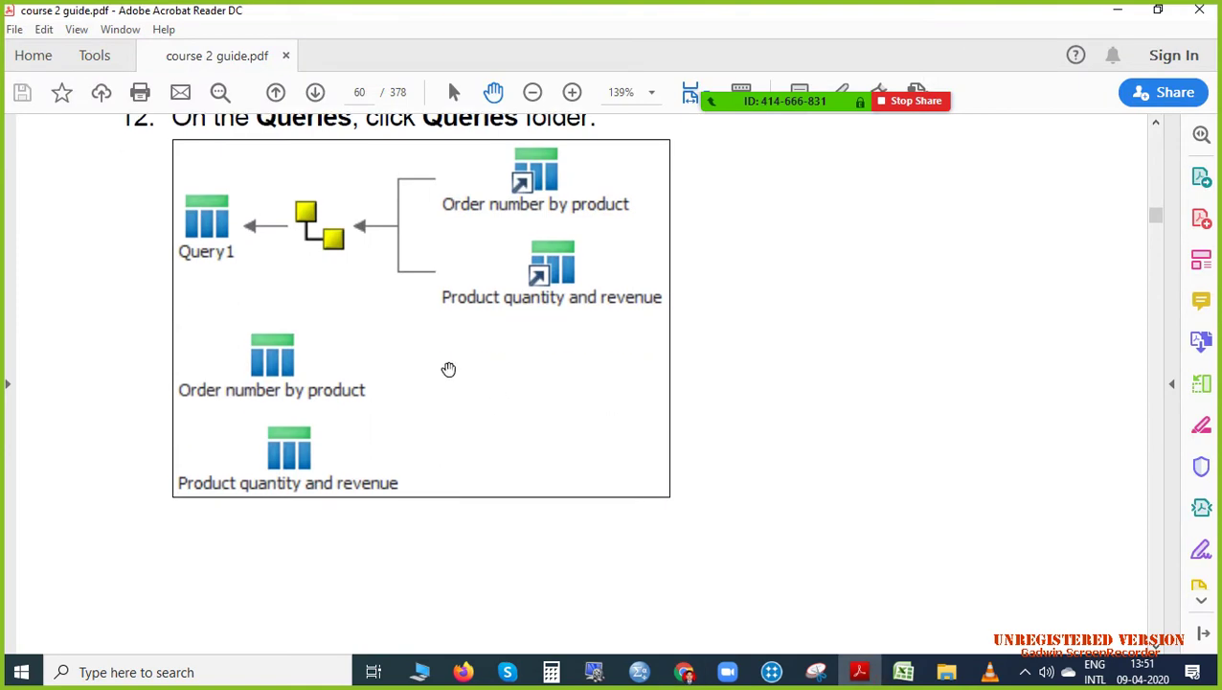
scroll(489, 386, down, 4)
scroll(488, 386, down, 10)
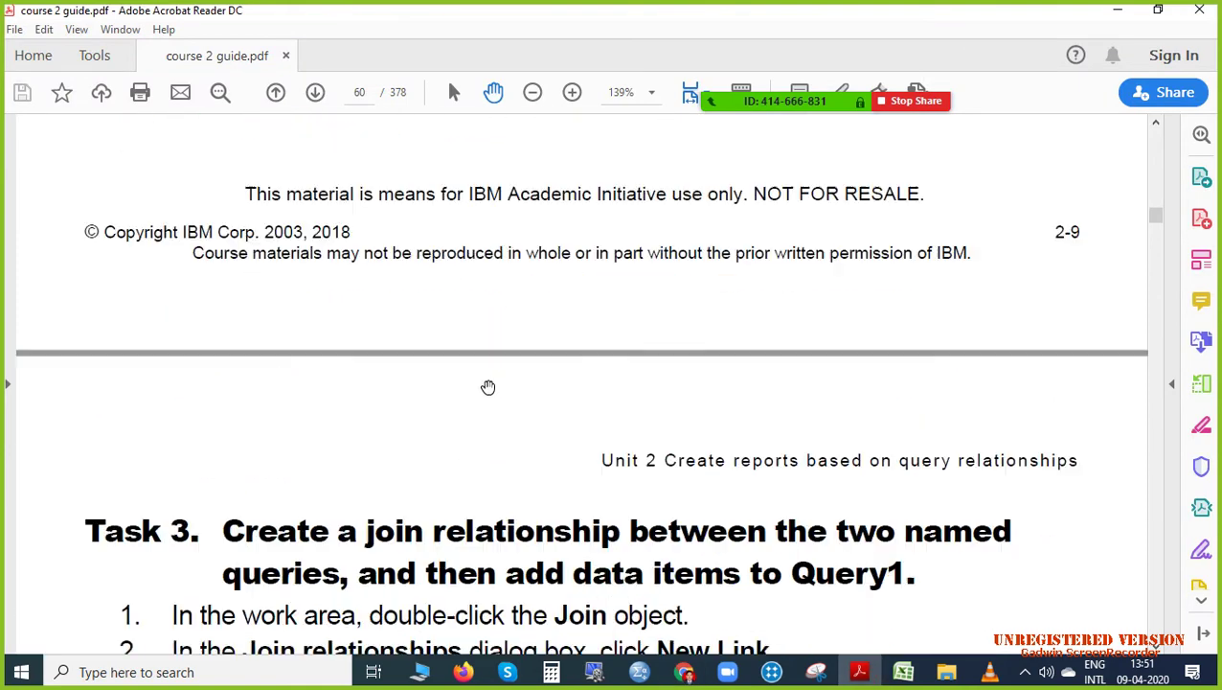
scroll(489, 385, down, 2)
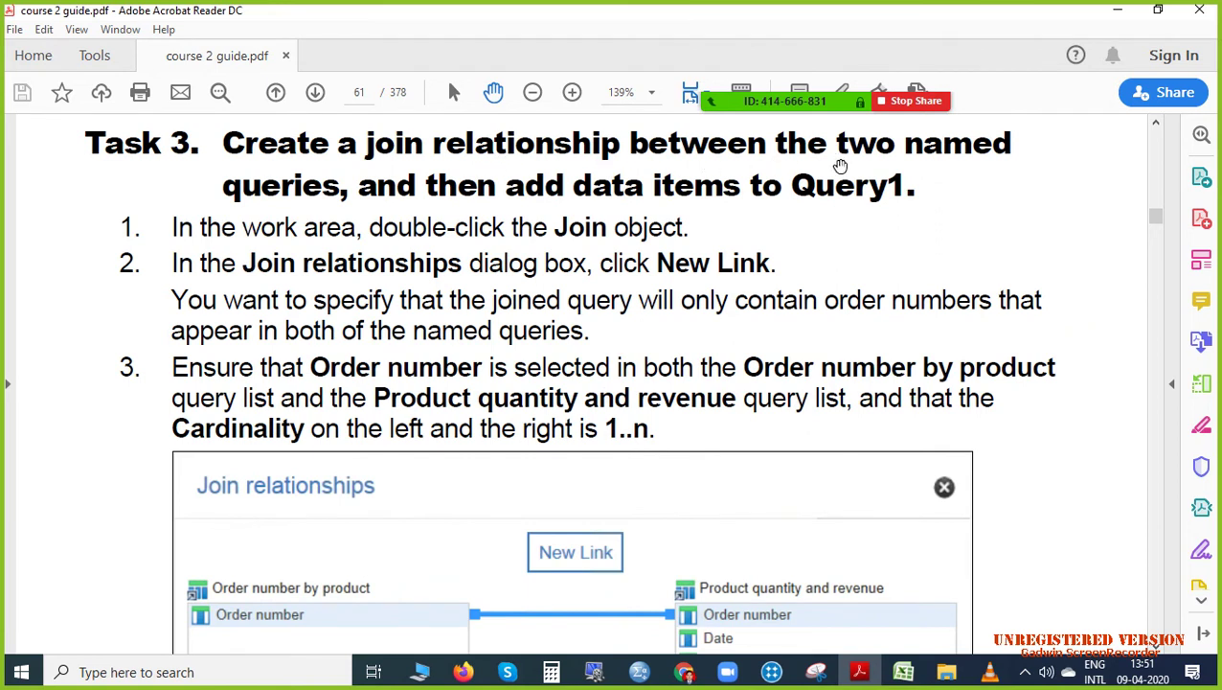
click(684, 671)
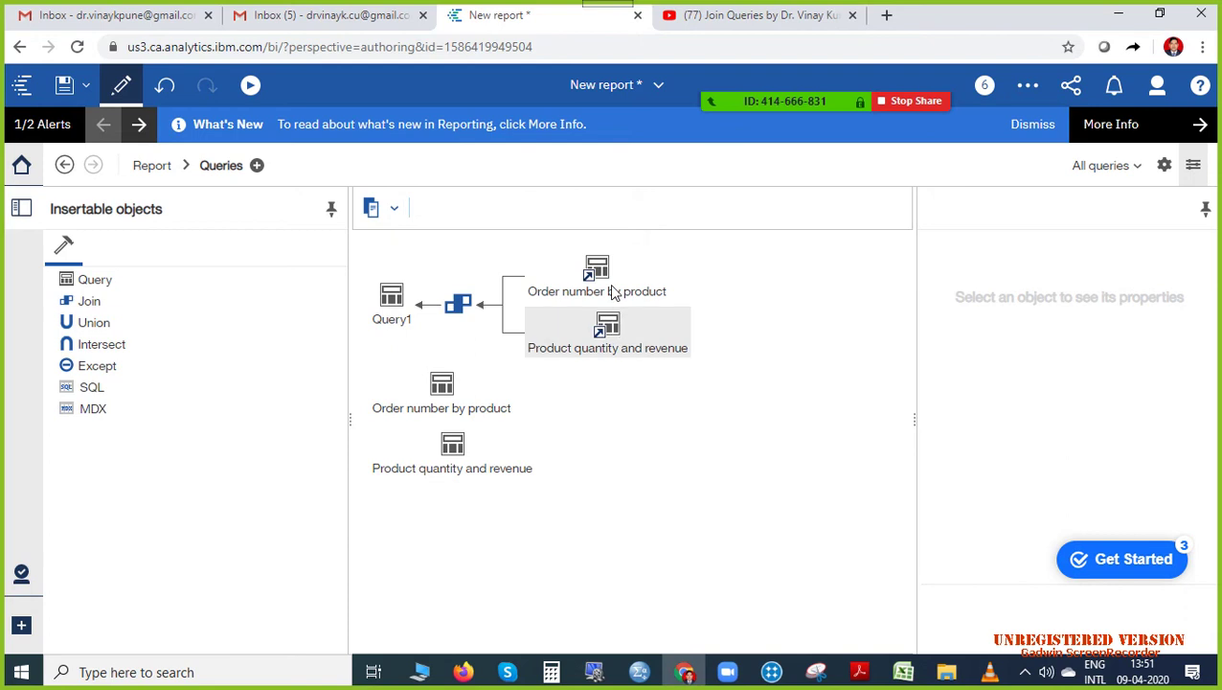
click(460, 316)
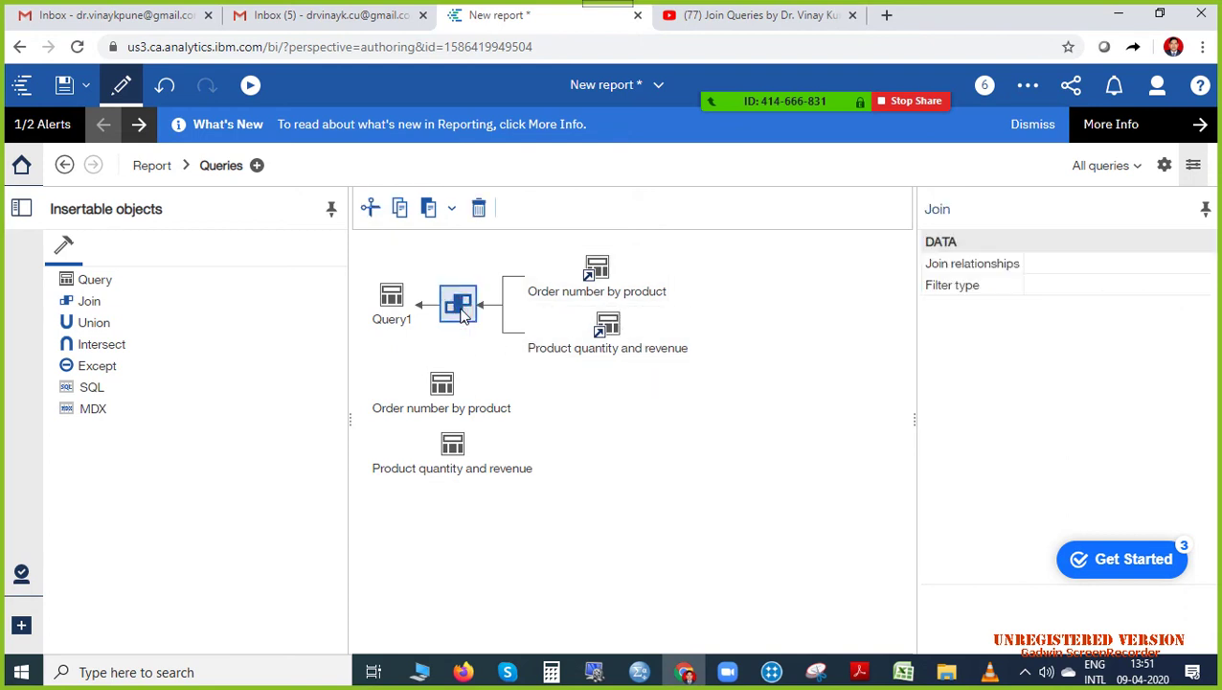
double_click(462, 315)
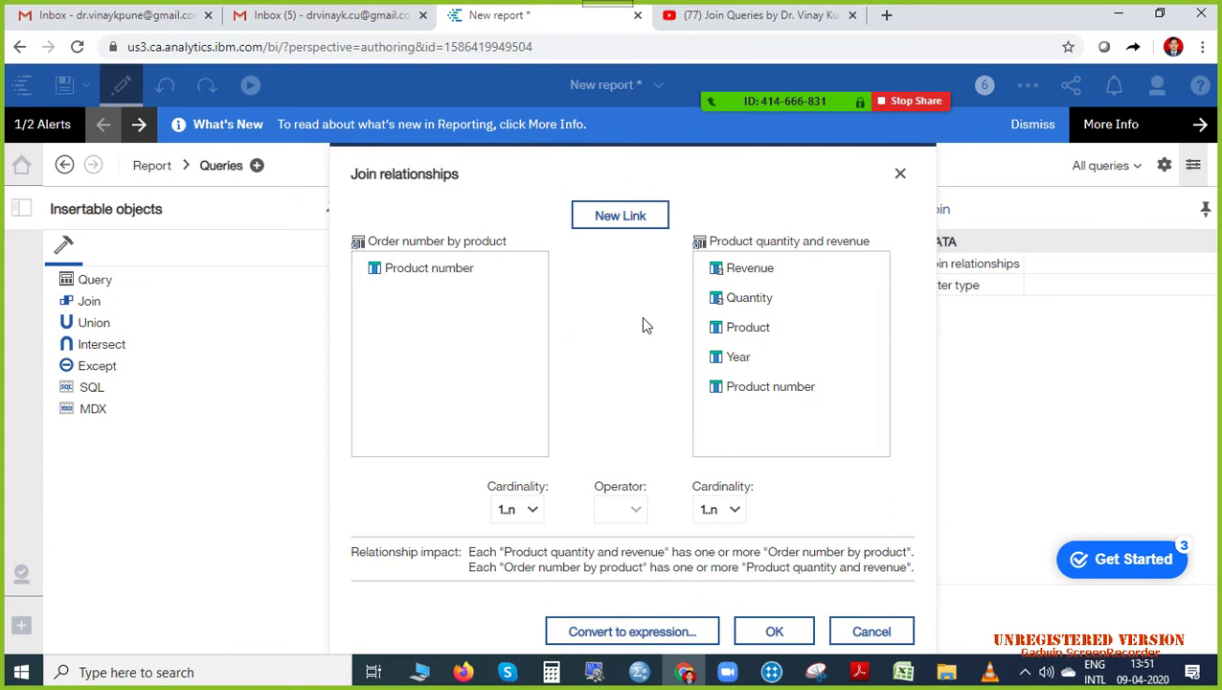
click(628, 232)
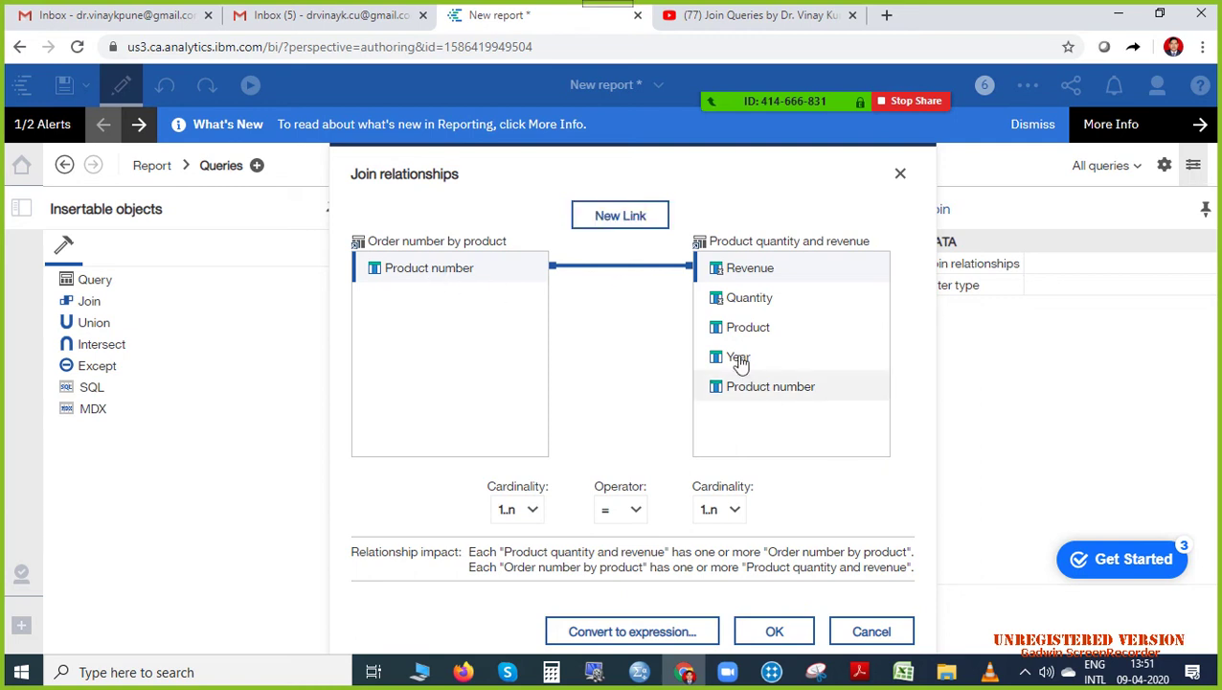
Move the link's end from Revenue to Product number in the Product quantity and revenue query.
drag(690, 266, 725, 390)
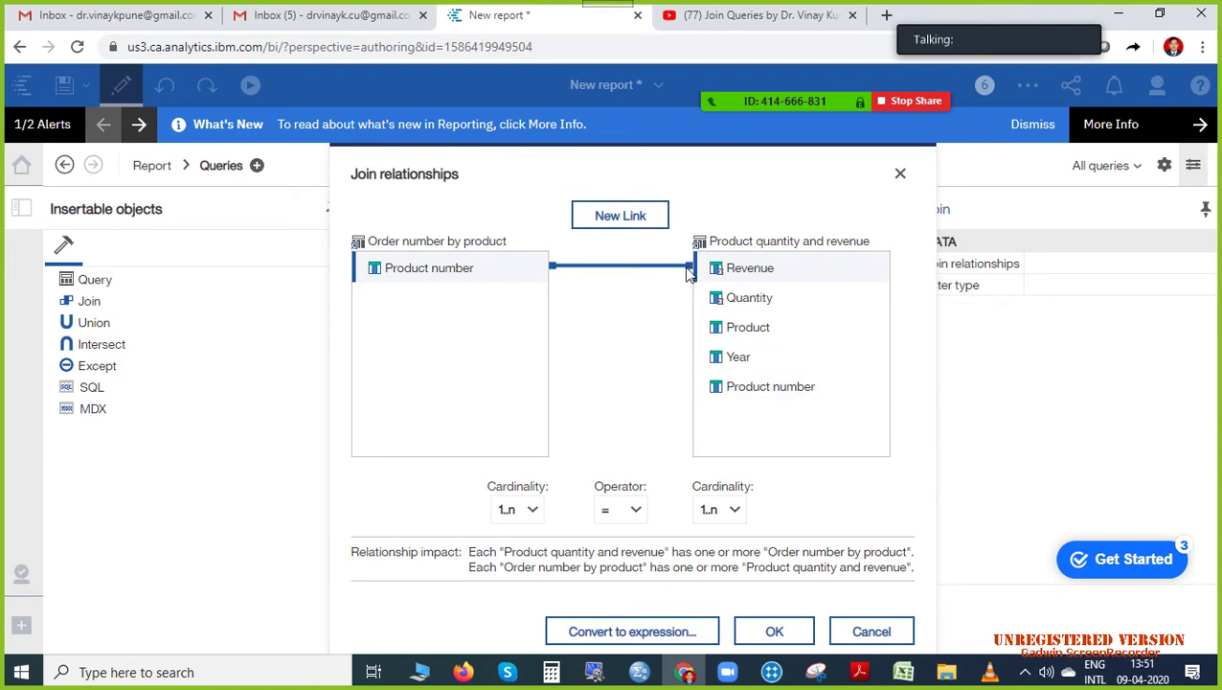
mouse_move(686, 266)
mouse_down()
mouse_move(718, 293)
mouse_move(718, 402)
mouse_move(719, 390)
mouse_up()
drag(690, 267, 714, 384)
drag(690, 268, 716, 385)
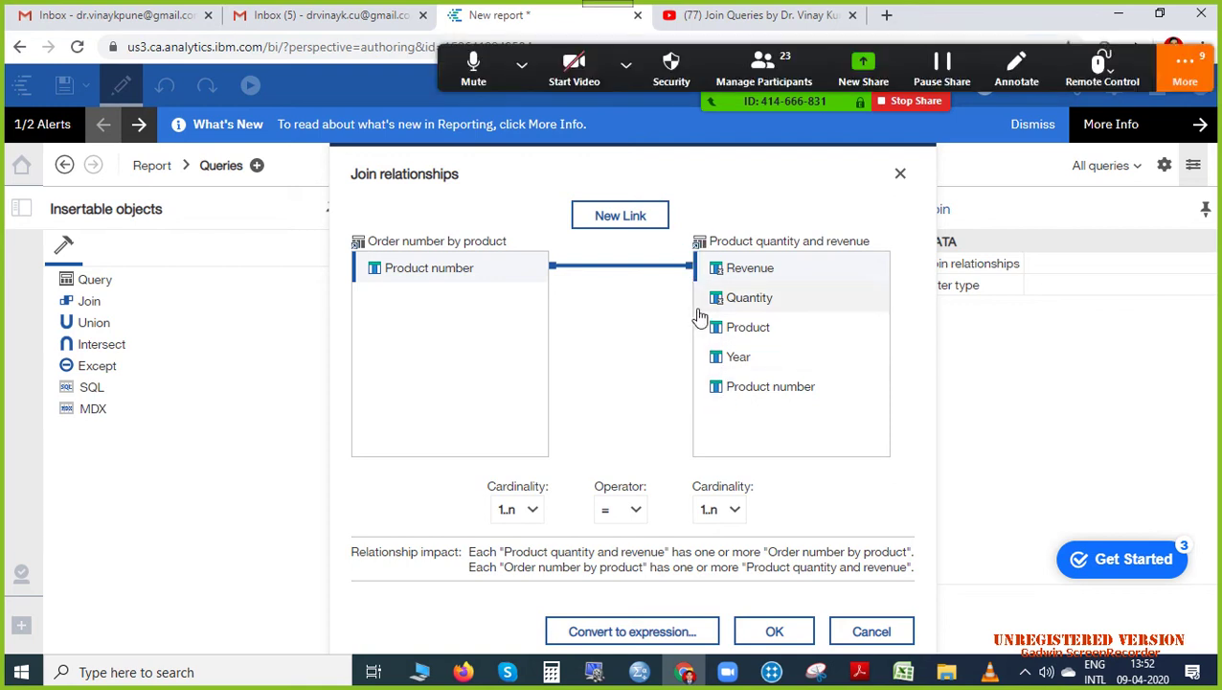
click(699, 267)
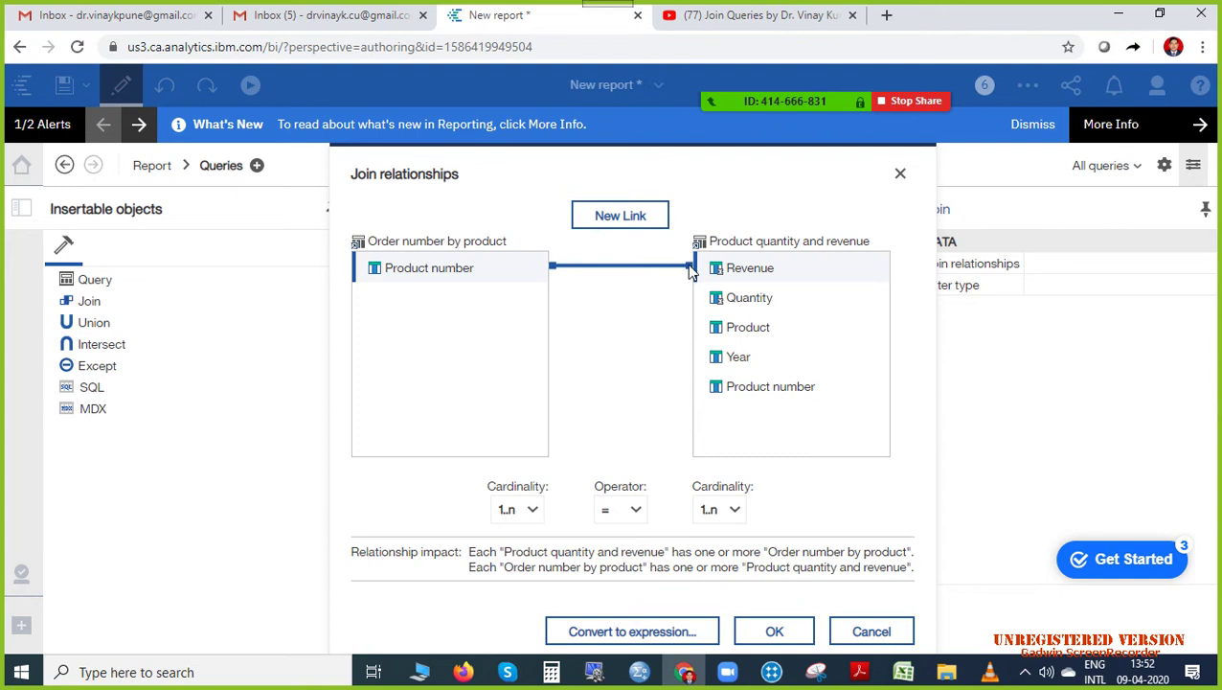
click(693, 269)
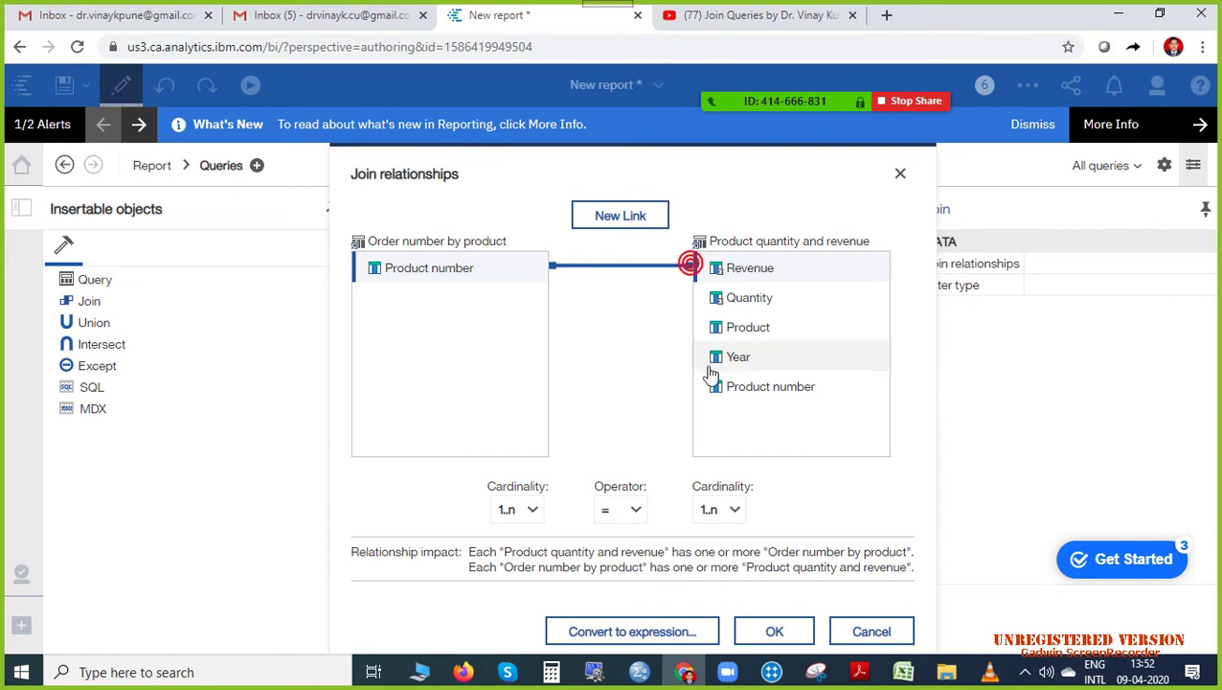
click(694, 270)
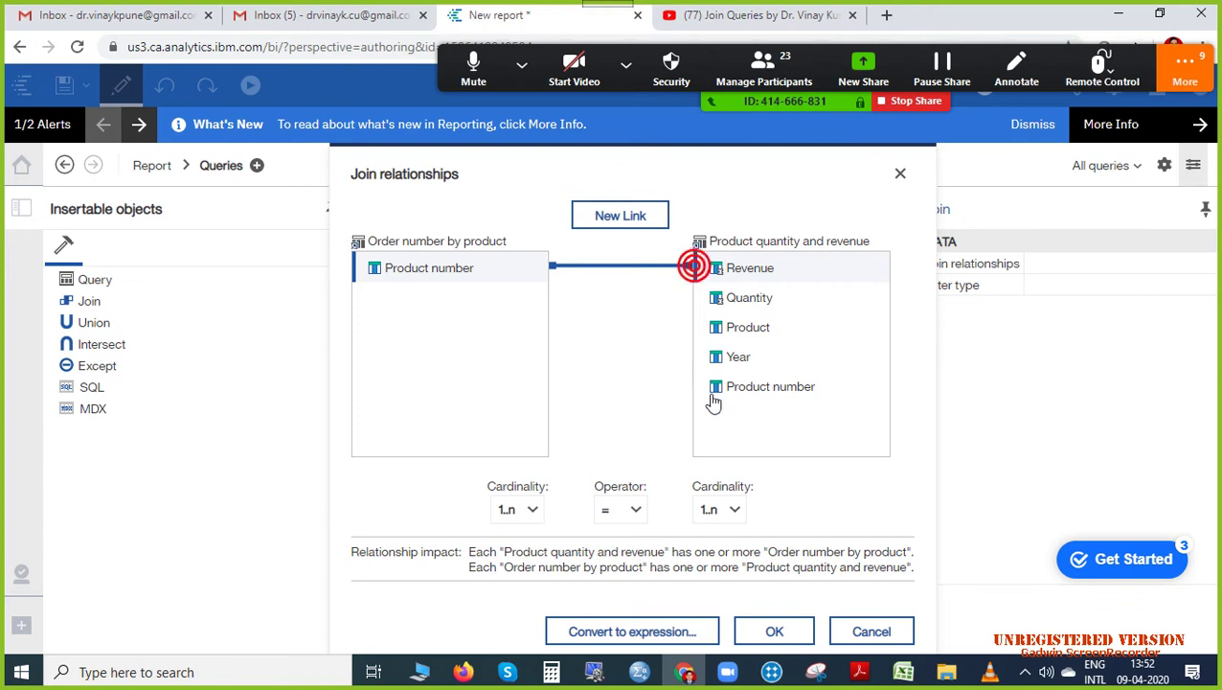
click(693, 271)
drag(697, 275, 721, 385)
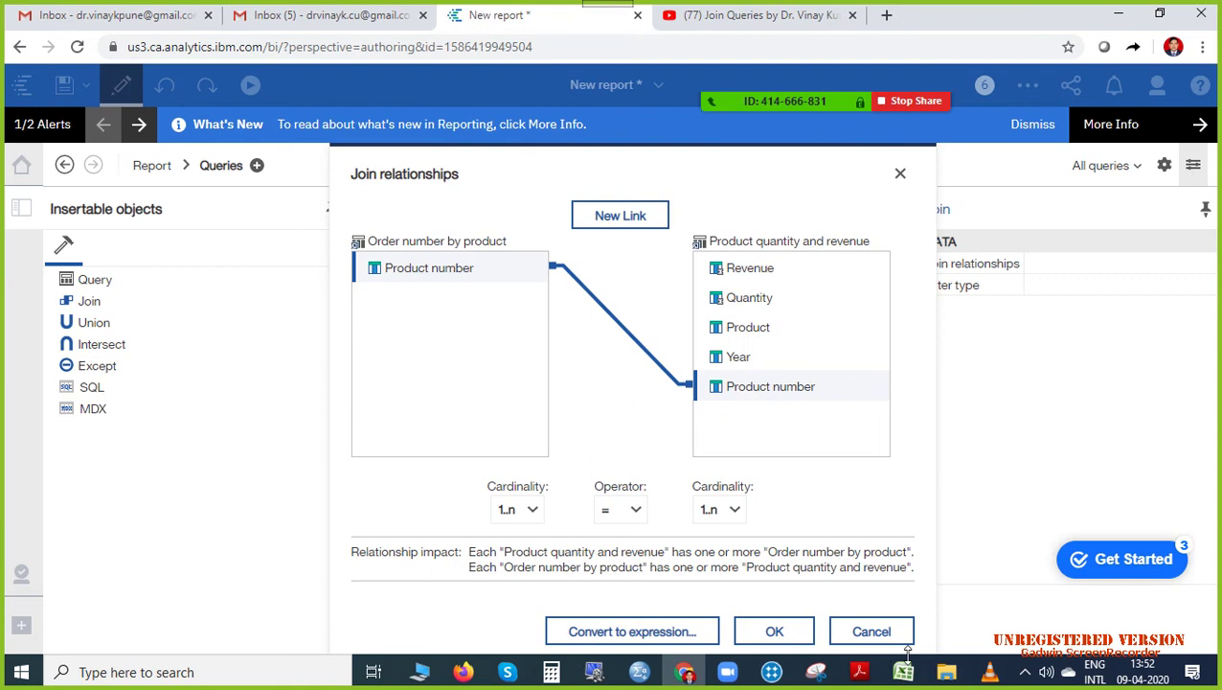
Compare the join's linked items and 1..n cardinalities with step 3 of the course guide.
click(860, 672)
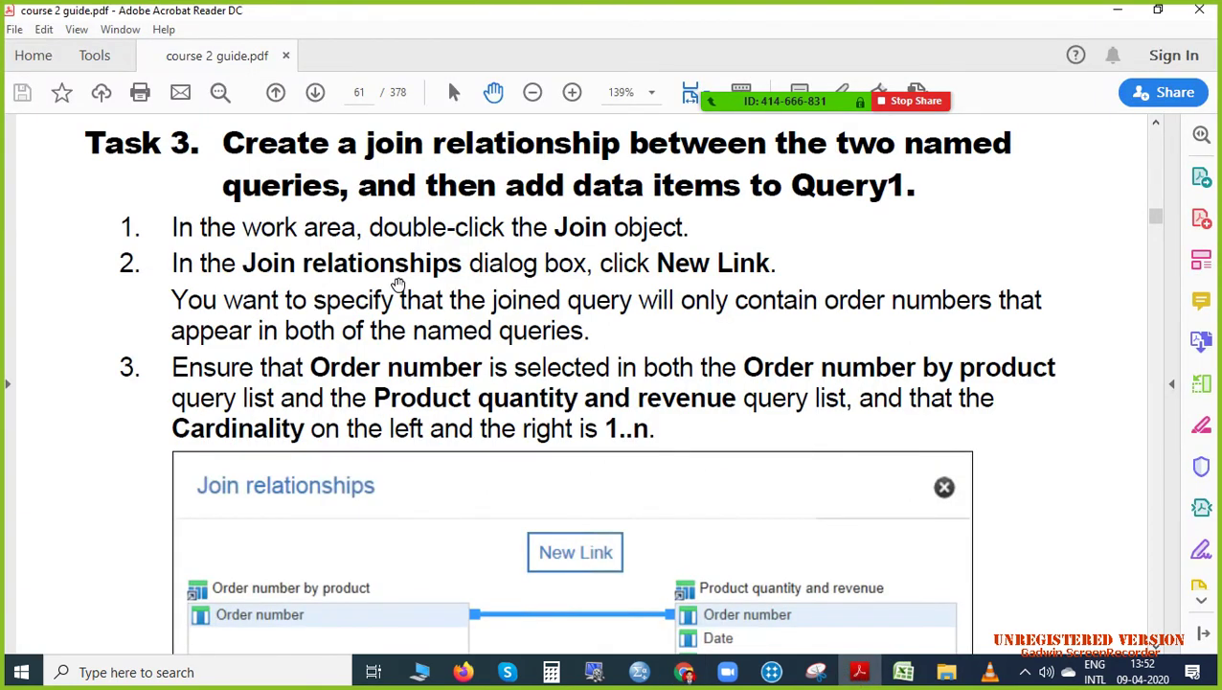
drag(389, 395, 387, 308)
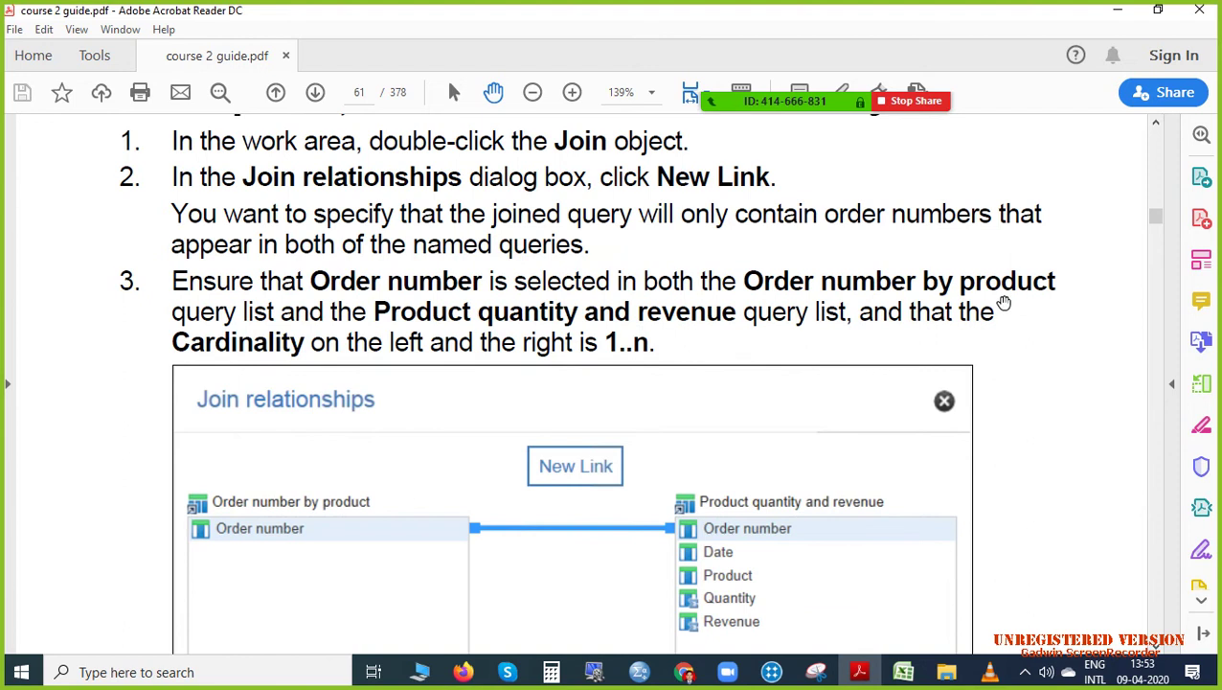
scroll(1004, 302, down, 1)
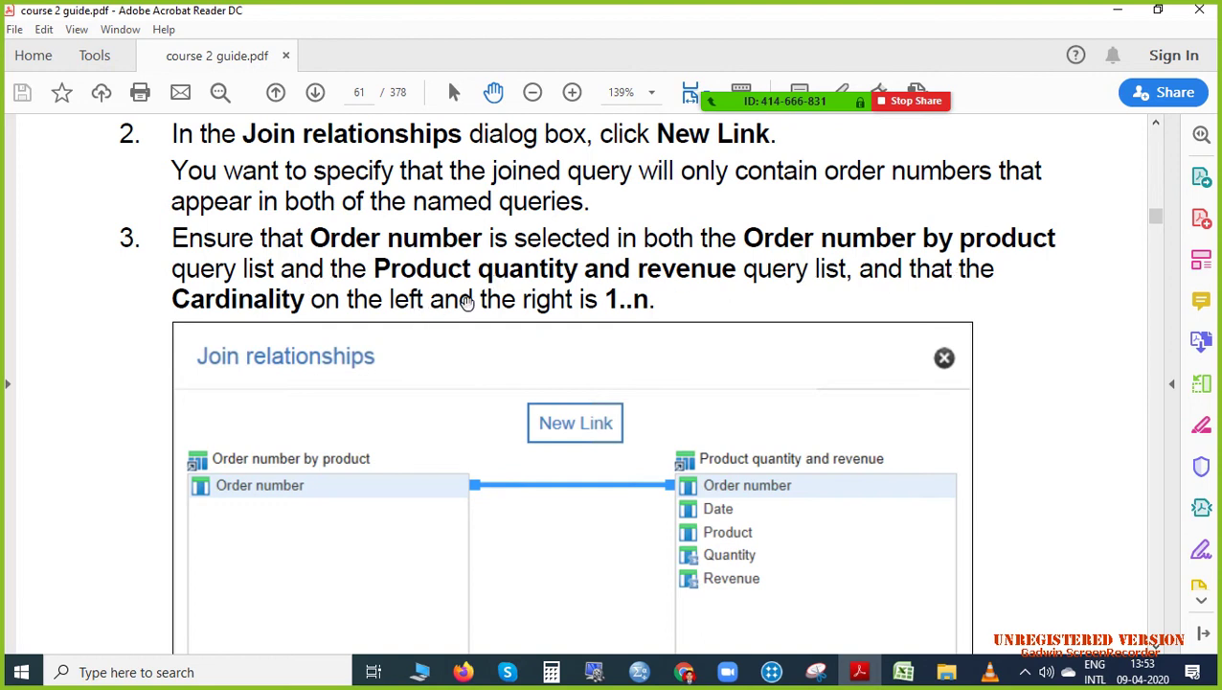
scroll(466, 299, down, 1)
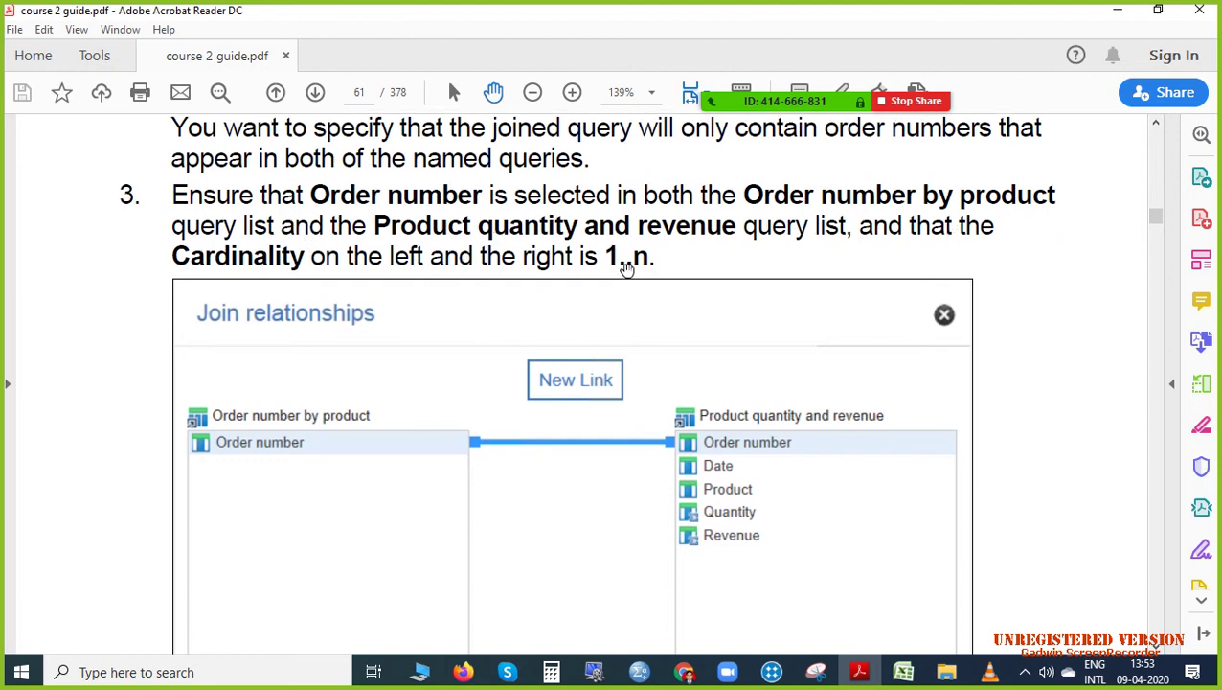
scroll(655, 262, down, 5)
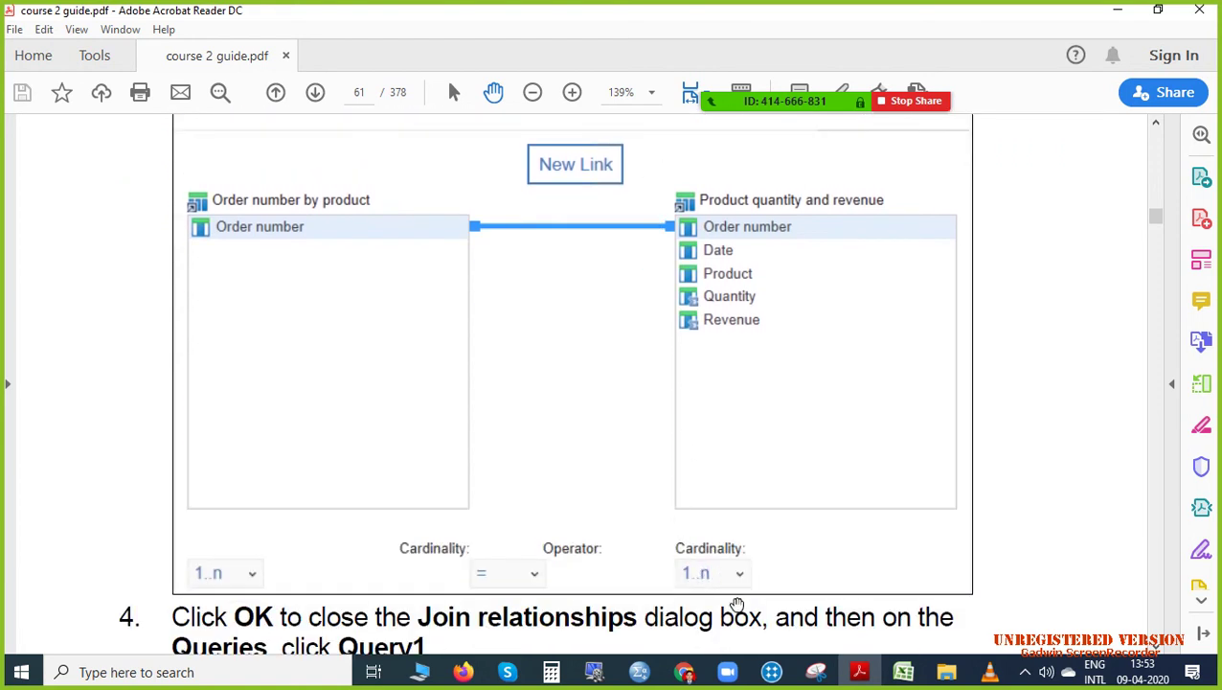
click(862, 671)
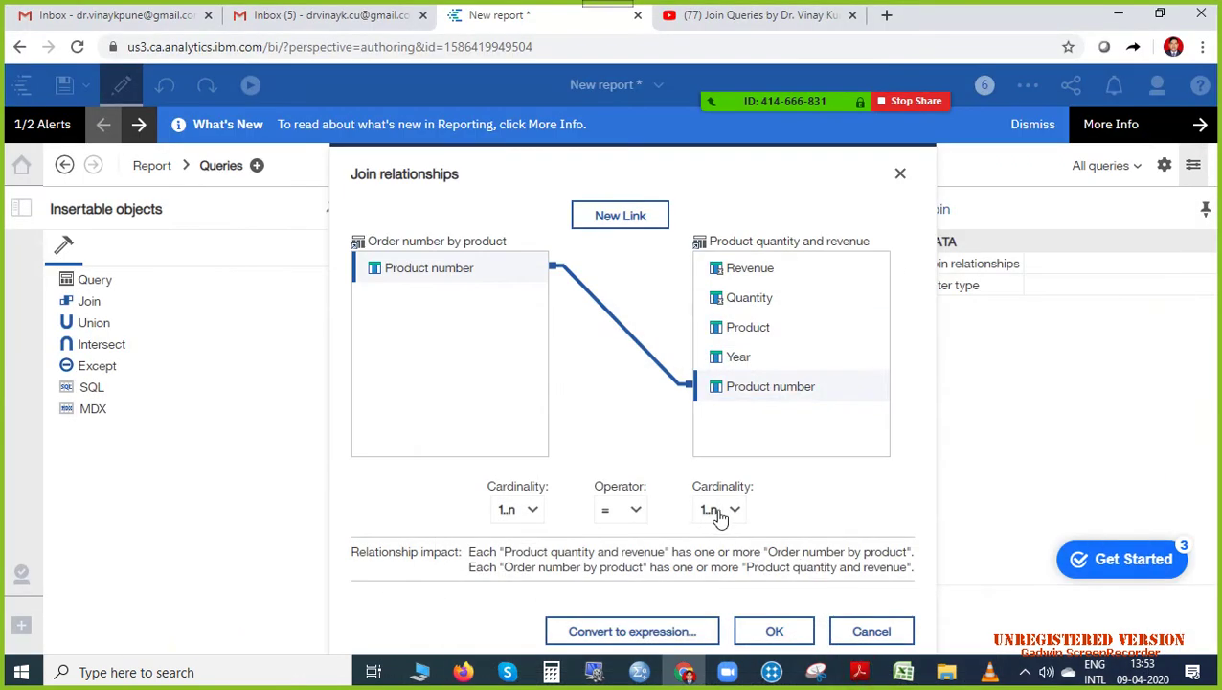
Check step 4 in the course guide and accept the join relationship.
click(859, 671)
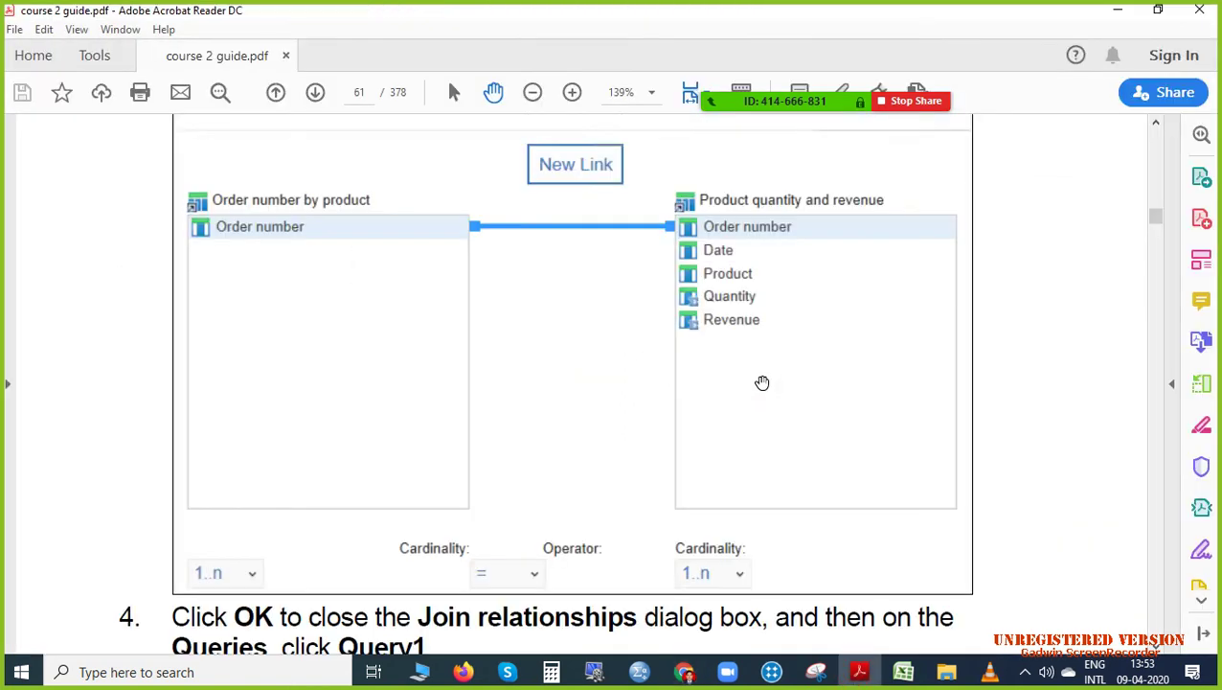
scroll(764, 381, down, 9)
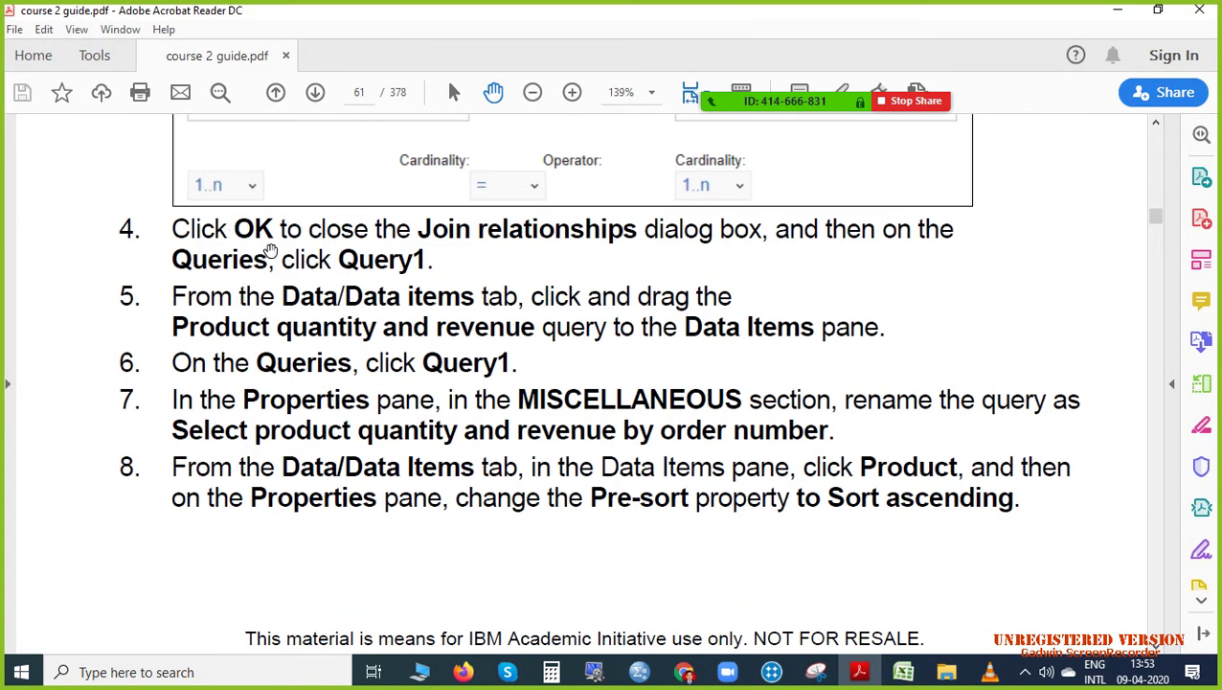
click(688, 671)
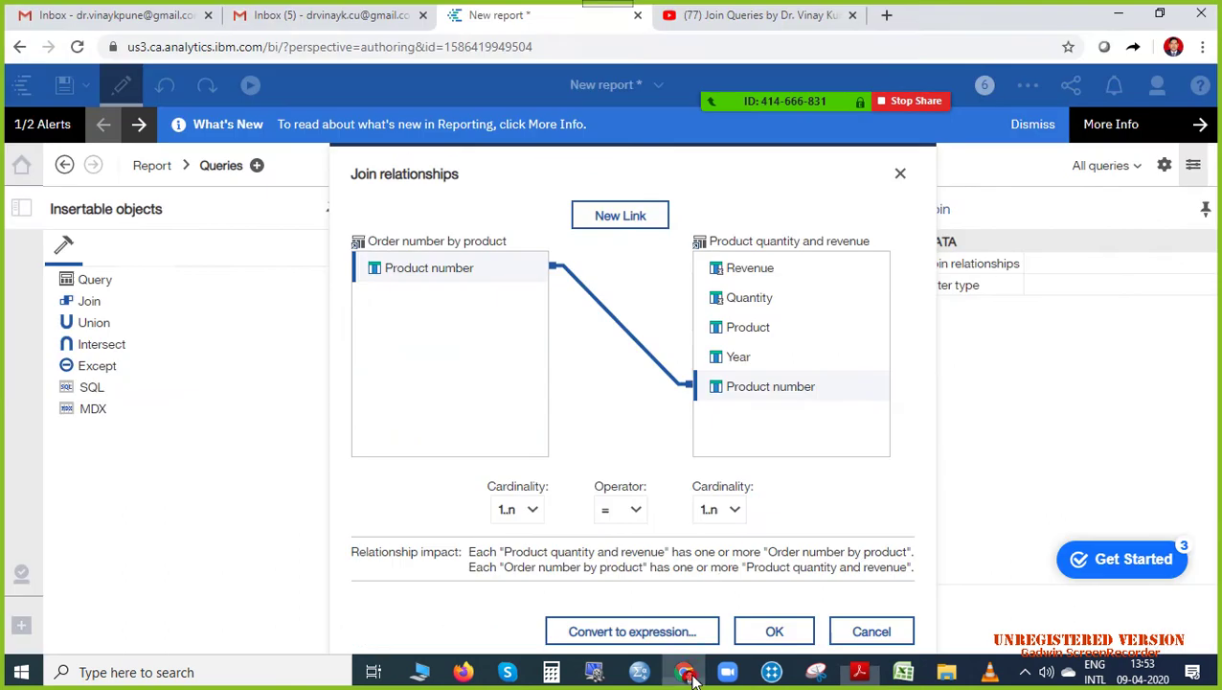
click(754, 627)
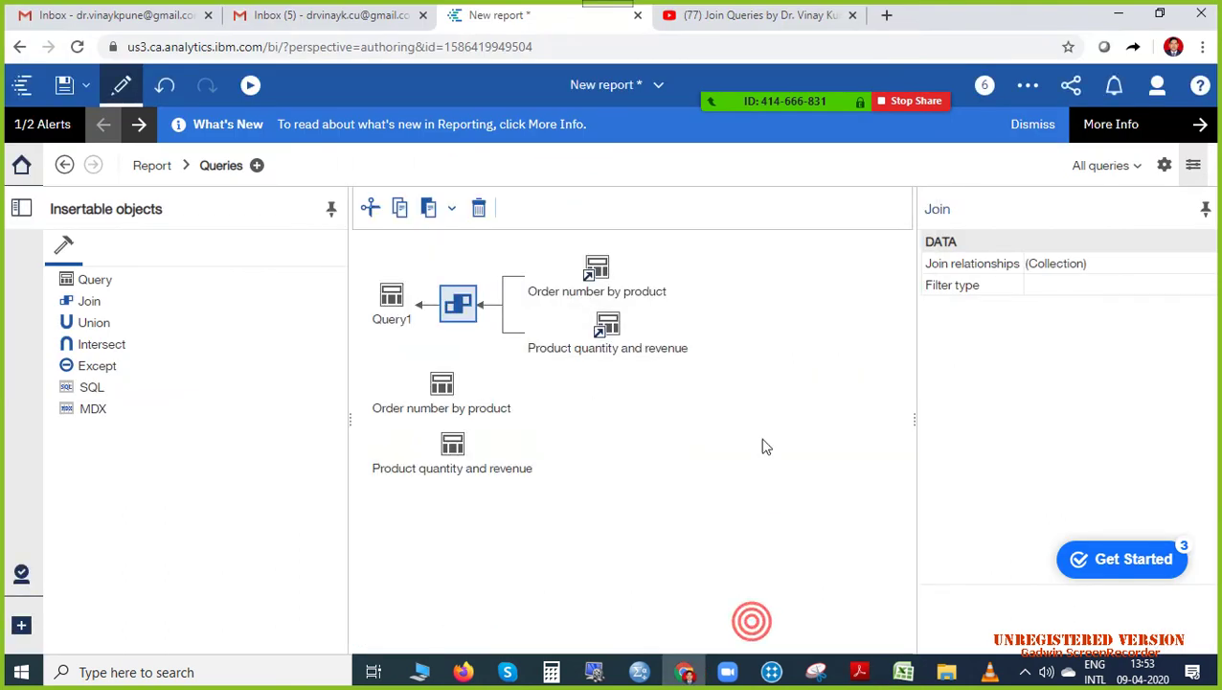
Check the guide's instruction on the joined query and open Query1 from the report's queries.
click(862, 672)
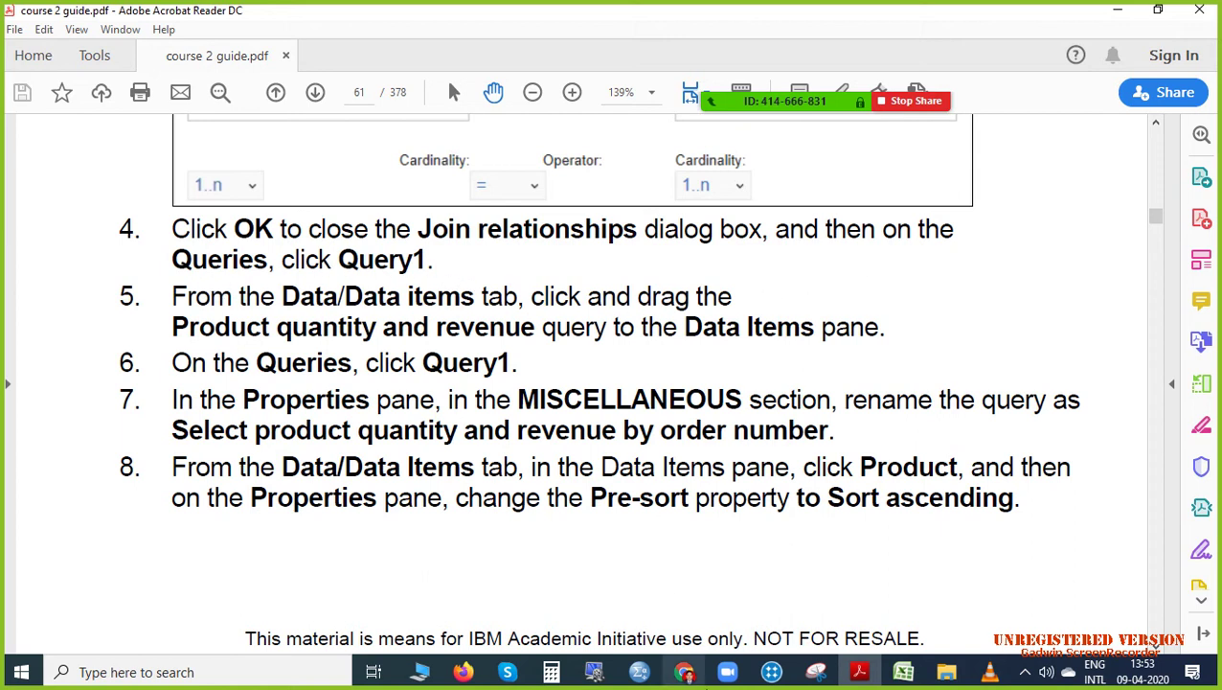
click(686, 673)
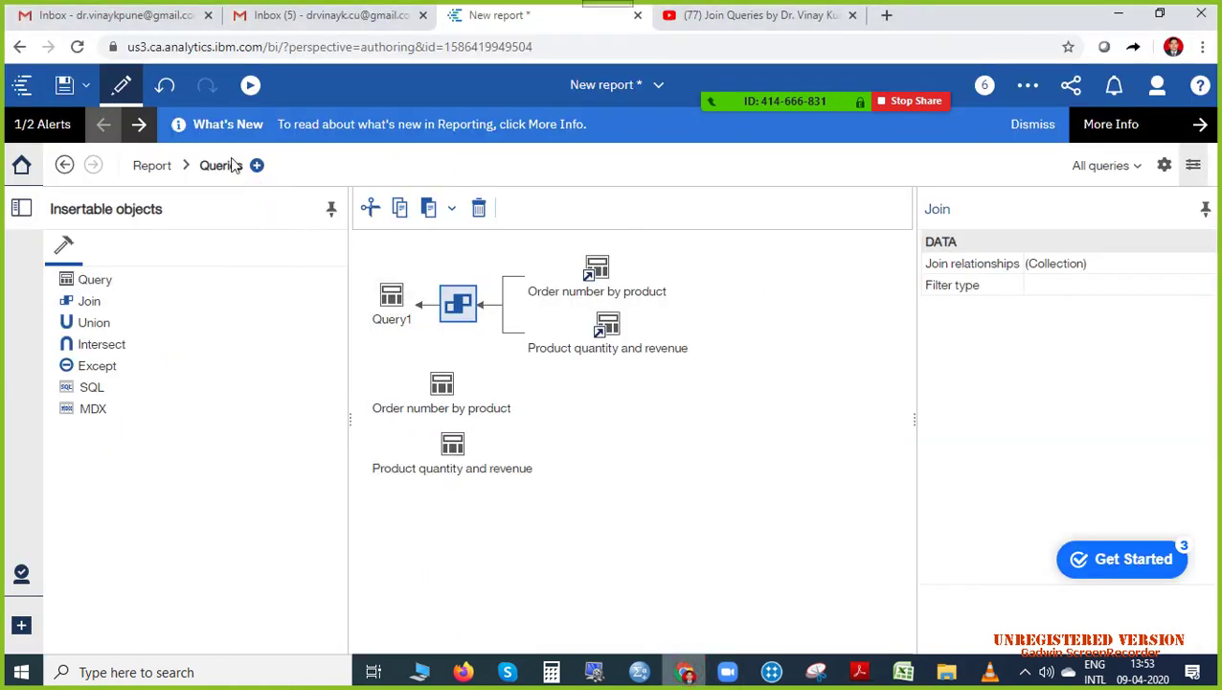
click(188, 165)
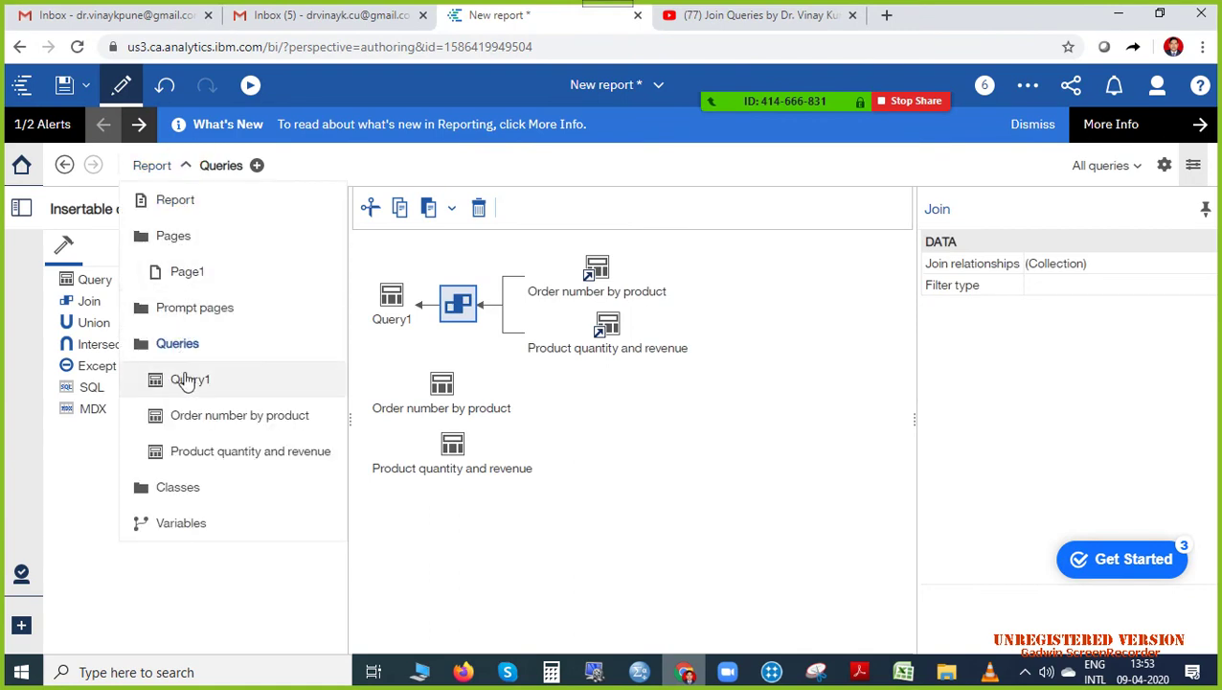
click(188, 379)
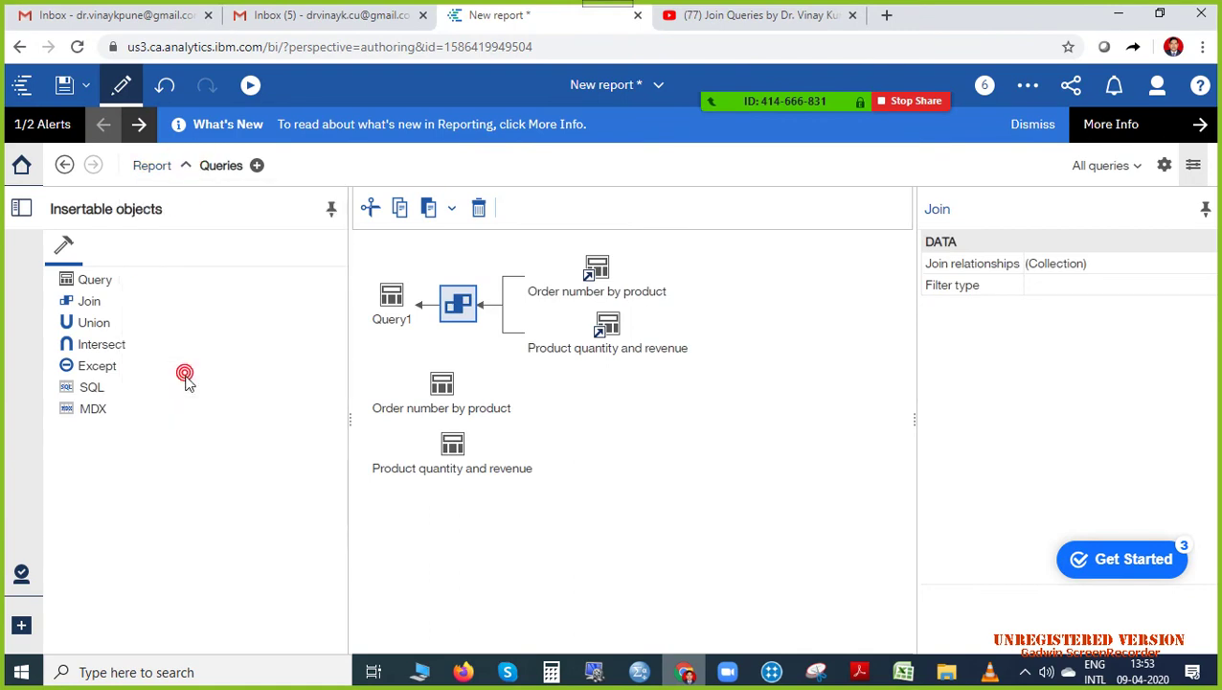
Check step 5 in the course guide and add the whole Product quantity and revenue query to Query1's data items.
click(860, 672)
scroll(738, 471, down, 1)
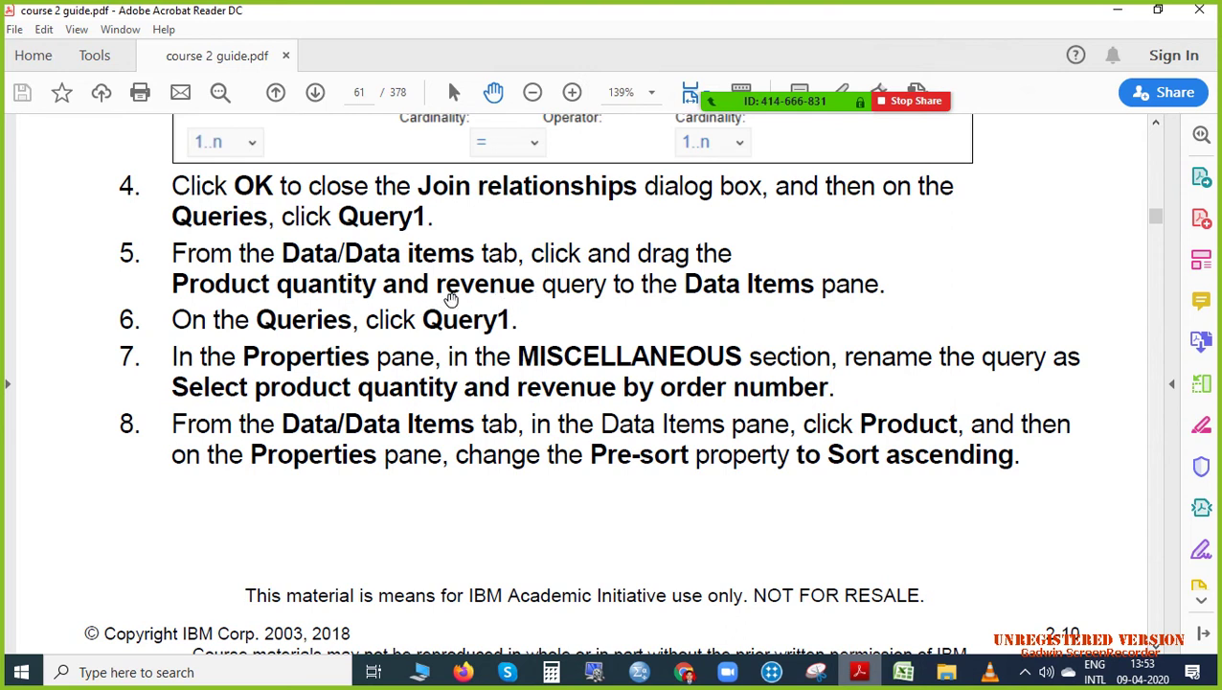
click(684, 672)
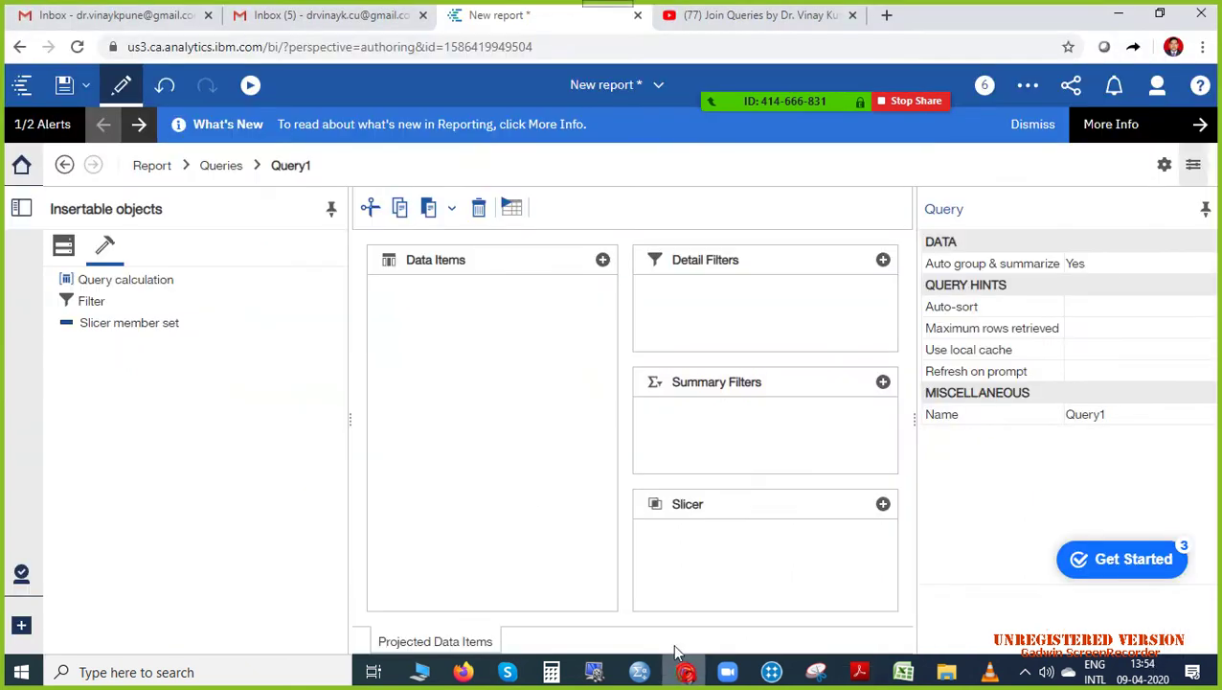
click(64, 245)
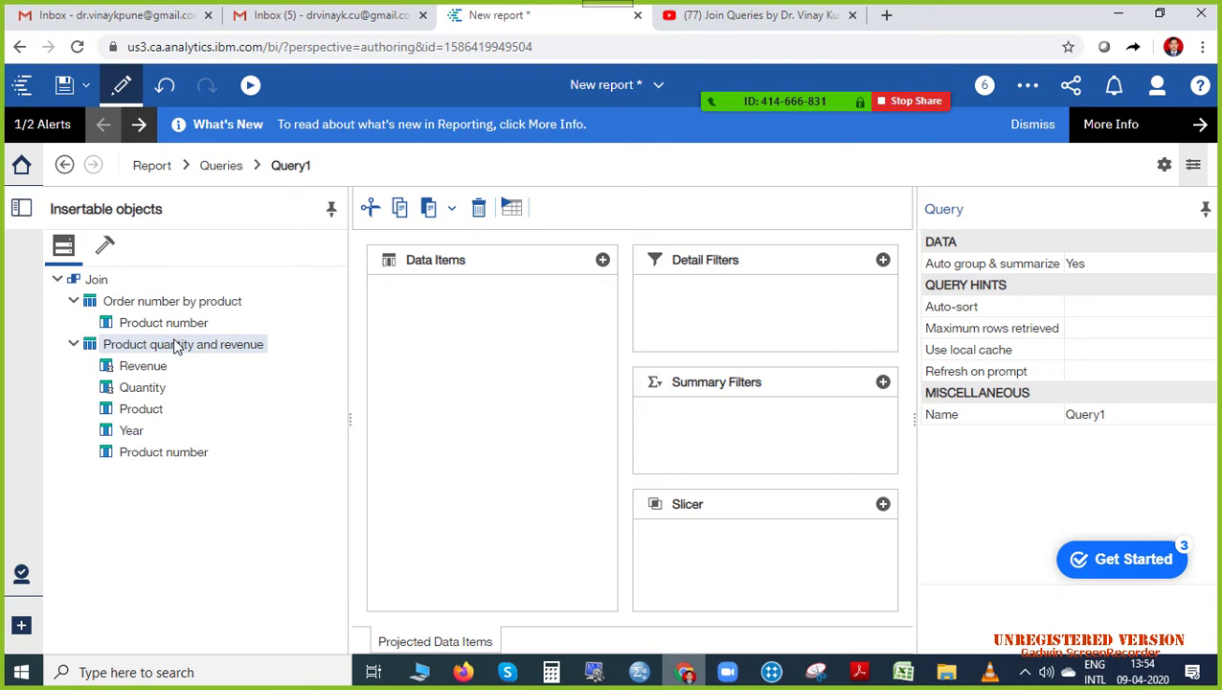
drag(175, 345, 463, 358)
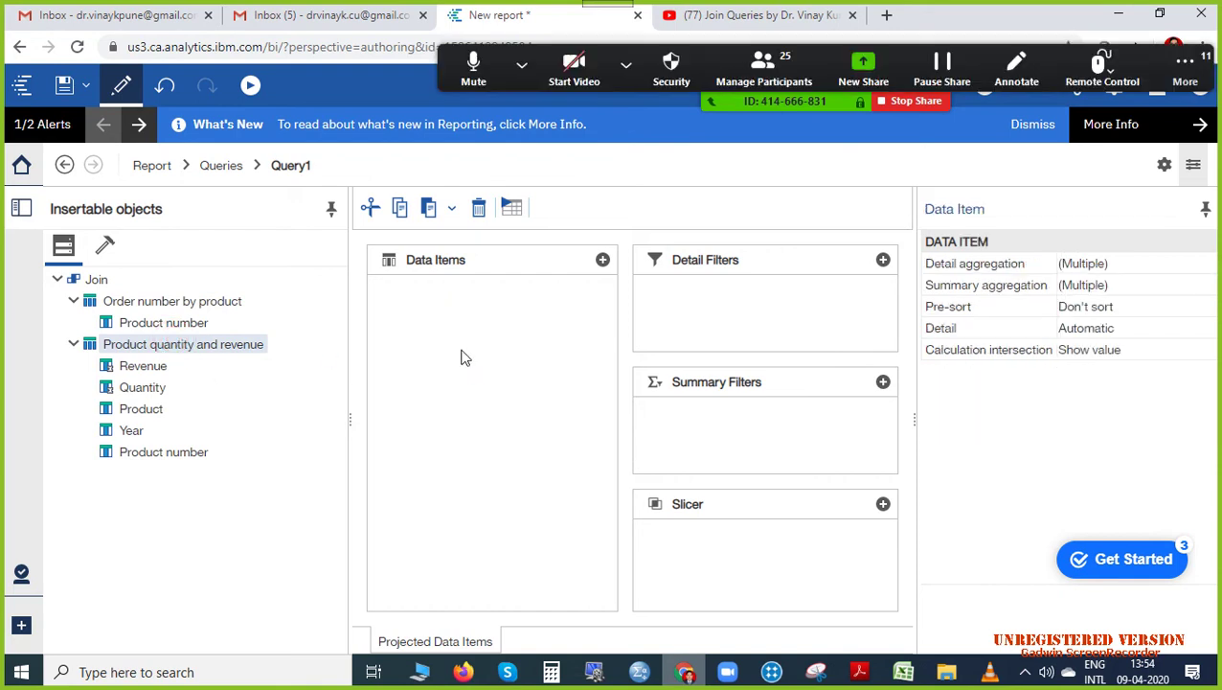
Check steps 6 and 7 in the course guide and rename Query1 as "Select product quantity by".
click(860, 672)
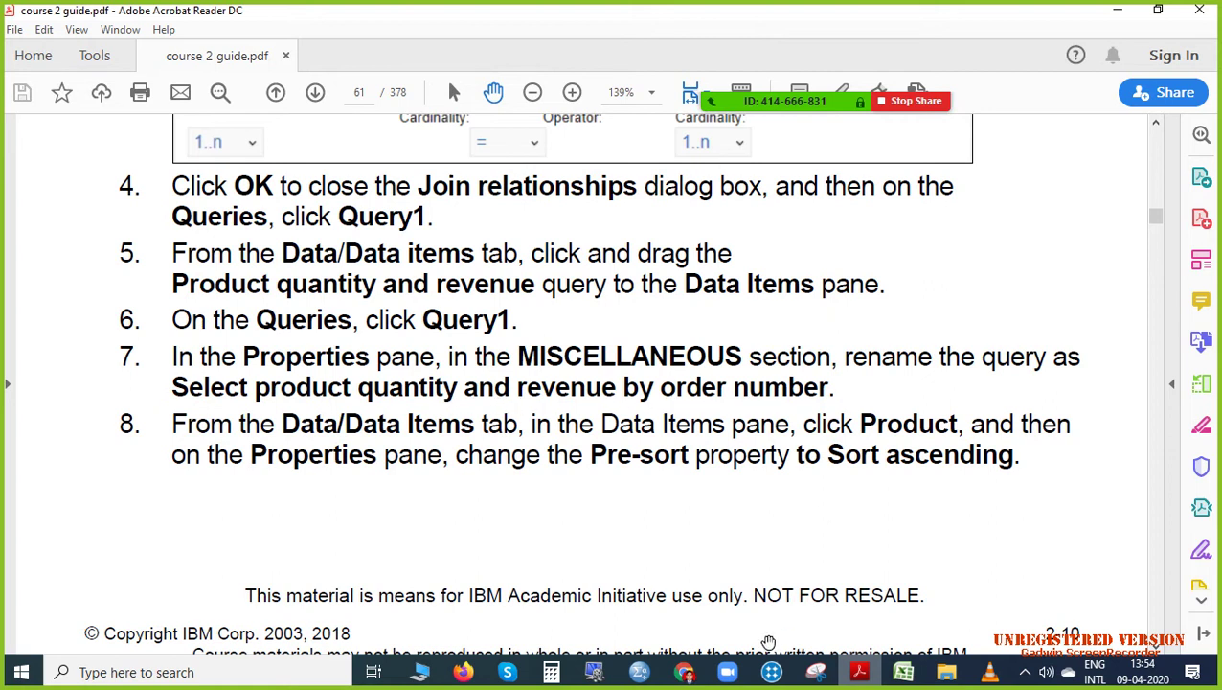
click(686, 673)
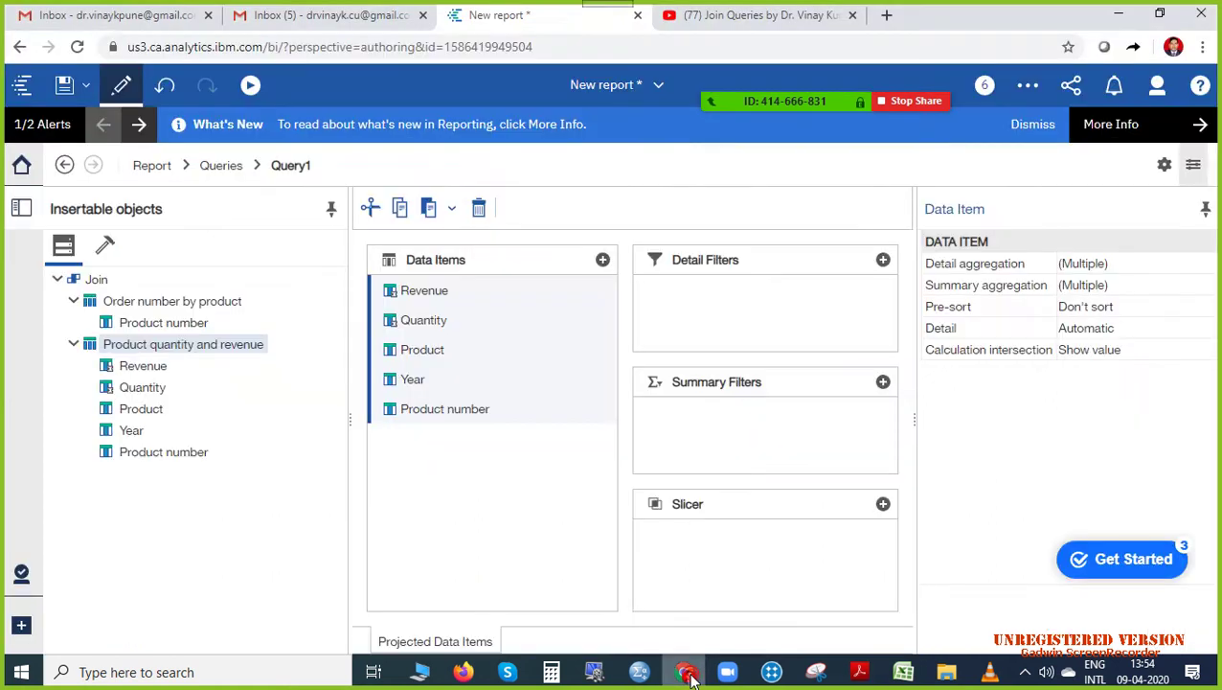
click(322, 170)
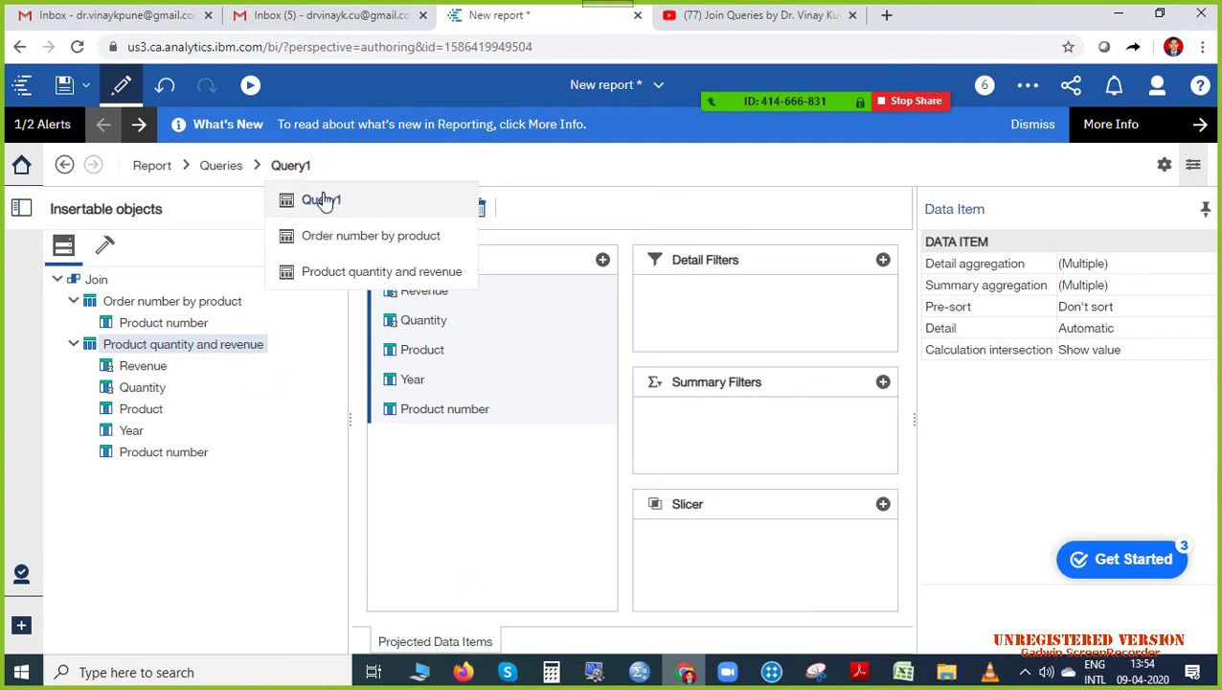
click(323, 199)
click(1130, 419)
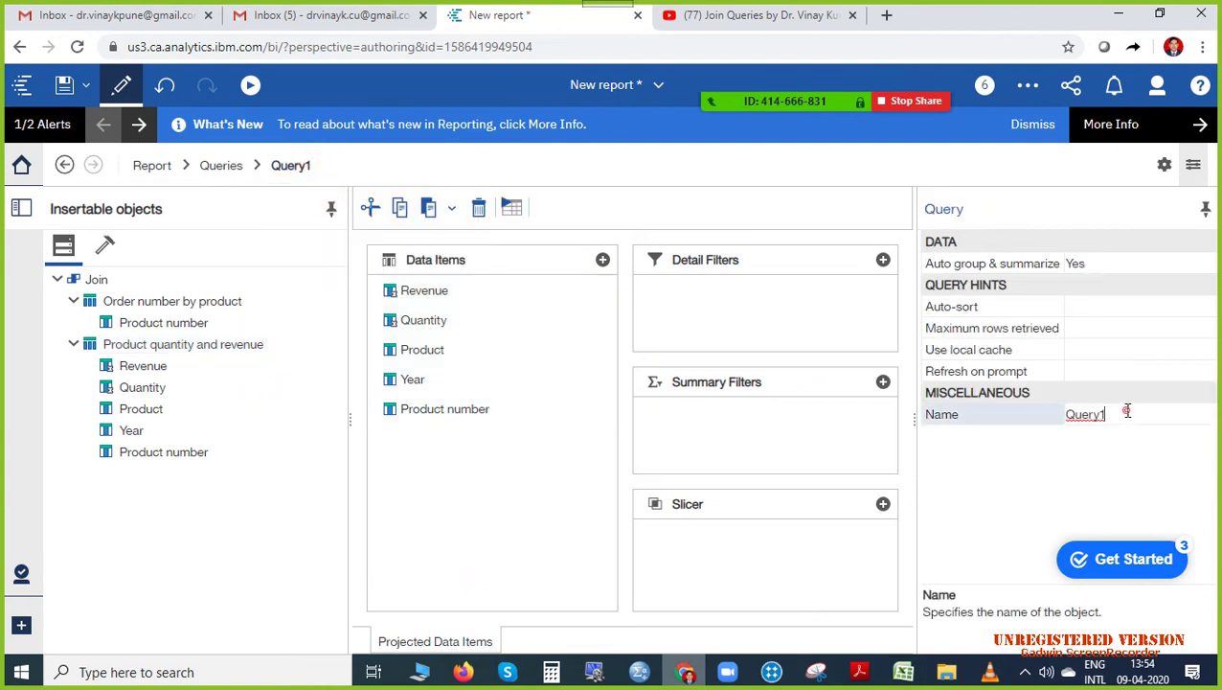
drag(1123, 414, 1060, 417)
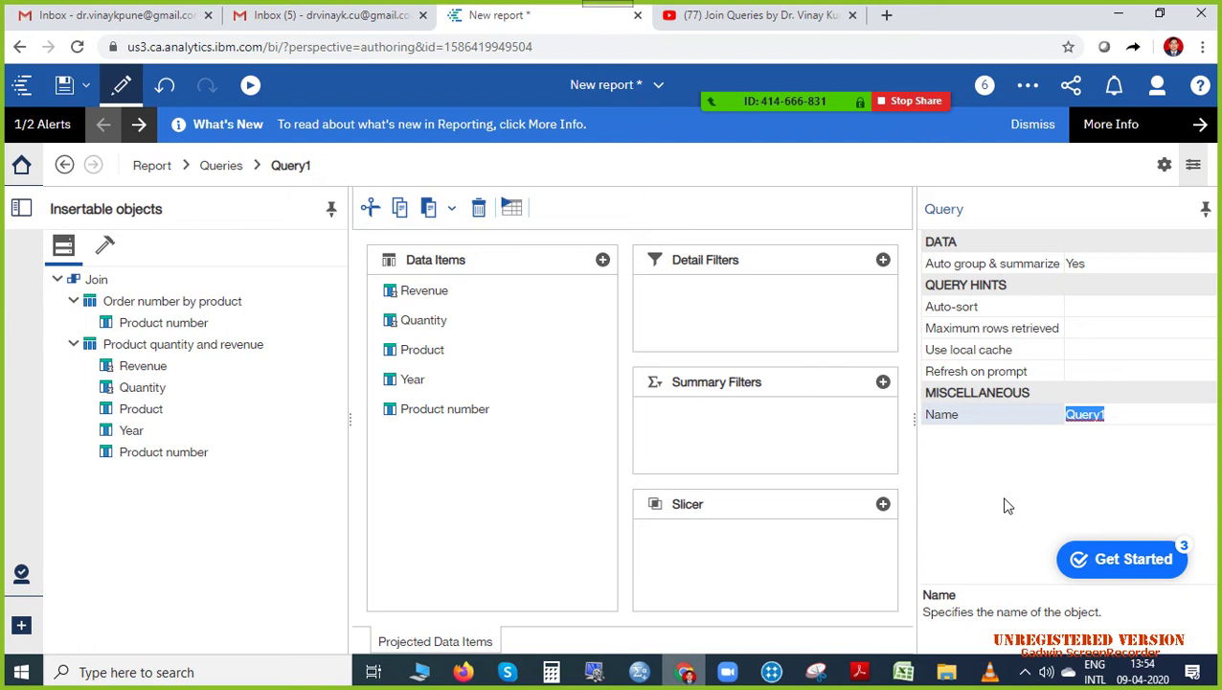
text(Select product quantity by)
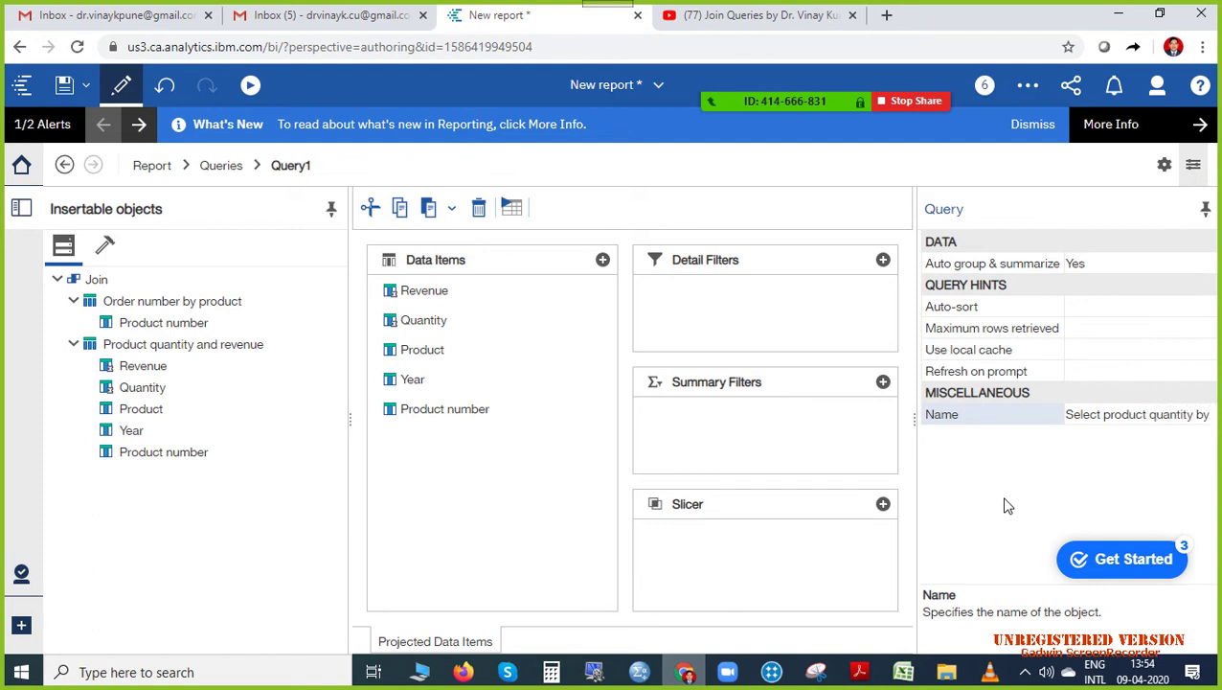
Recheck the required name in the course guide and complete the query's name as "Select product quantity and revenue by order number".
click(860, 672)
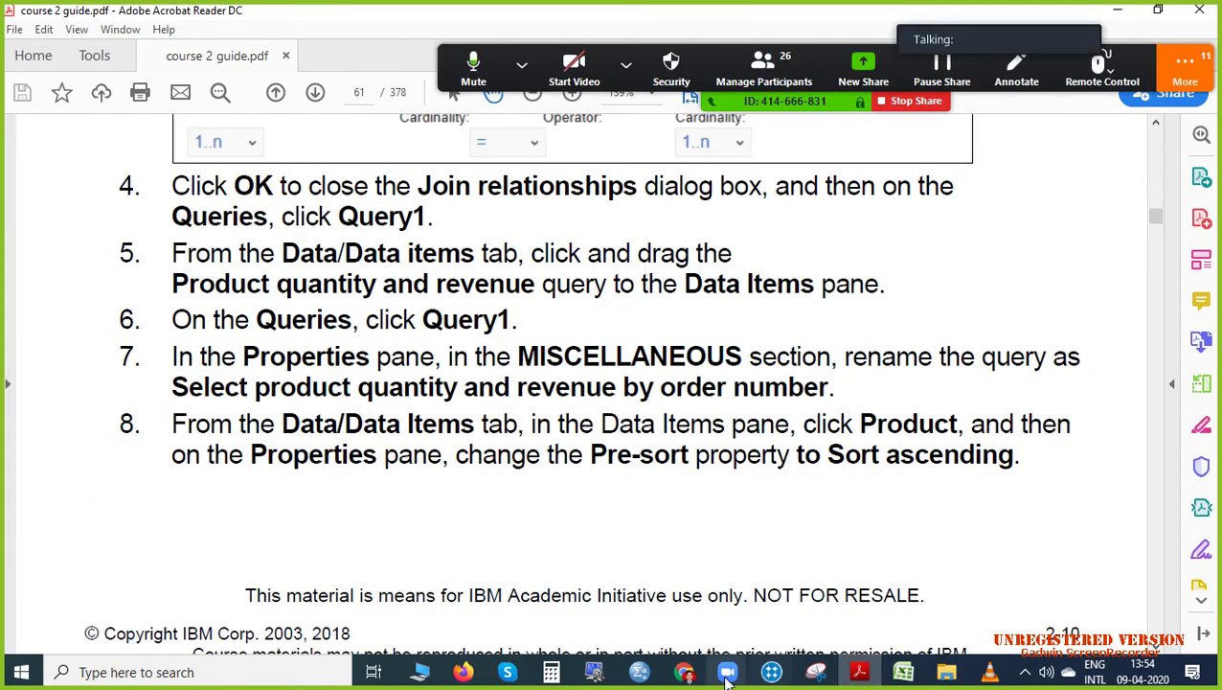
click(684, 674)
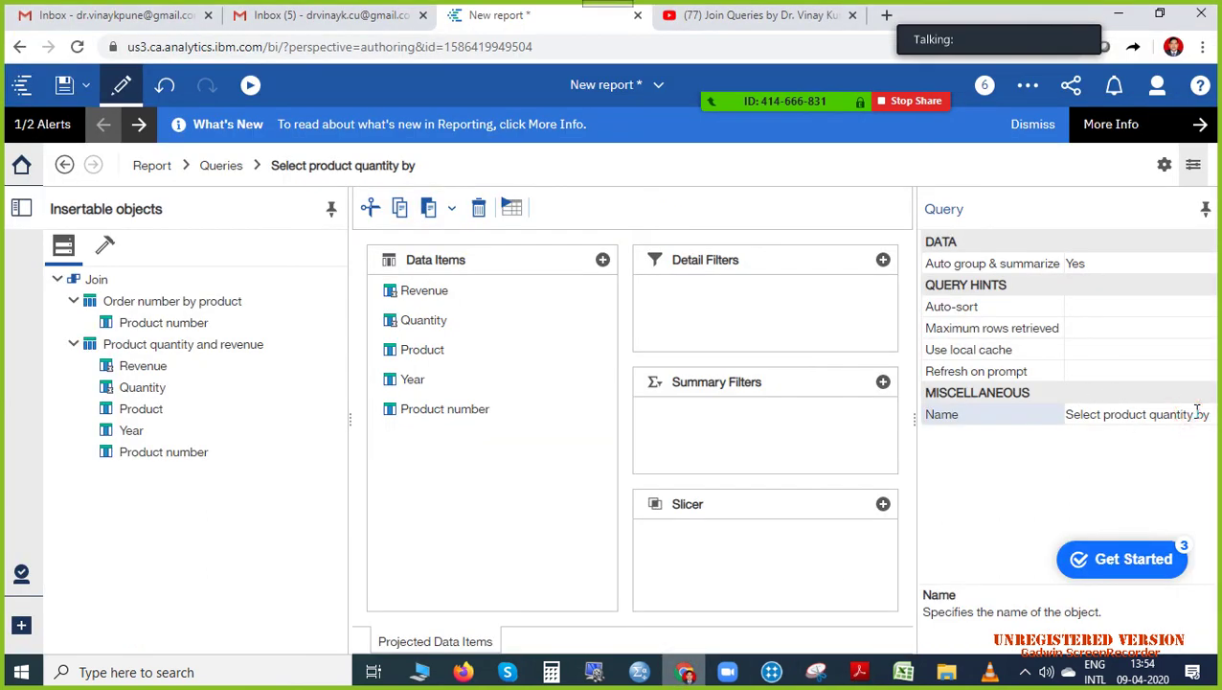
key(BackSpace)
key(BackSpace)
text(and re)
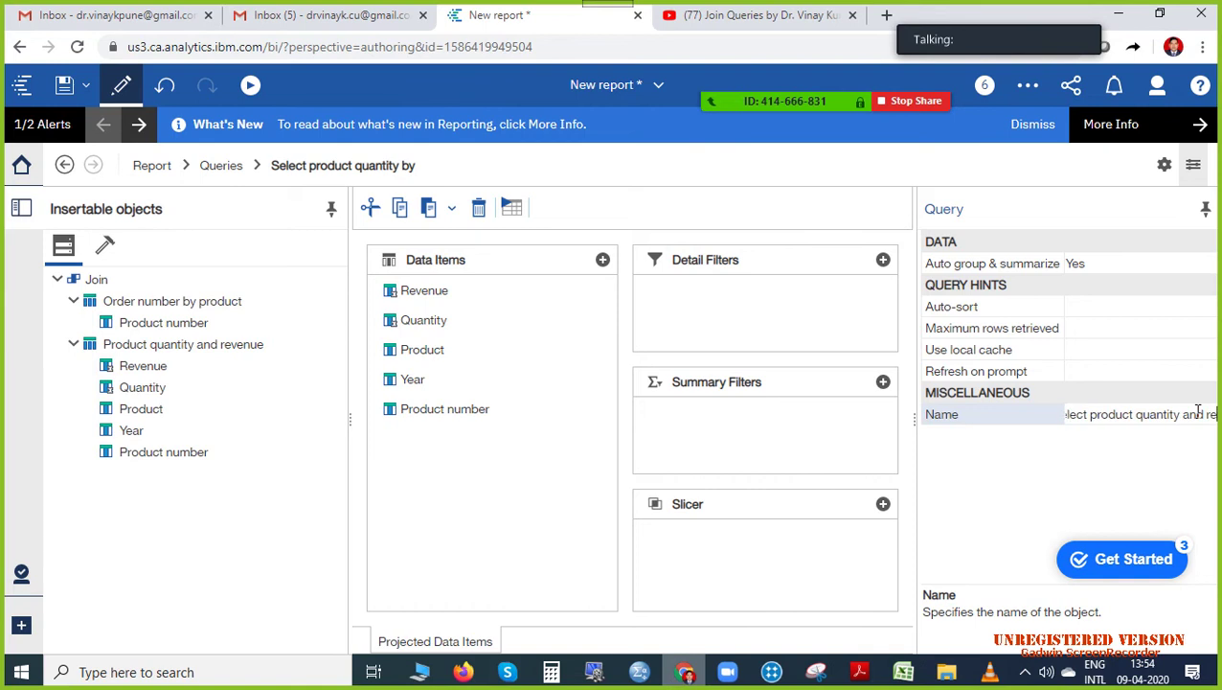
text(venue)
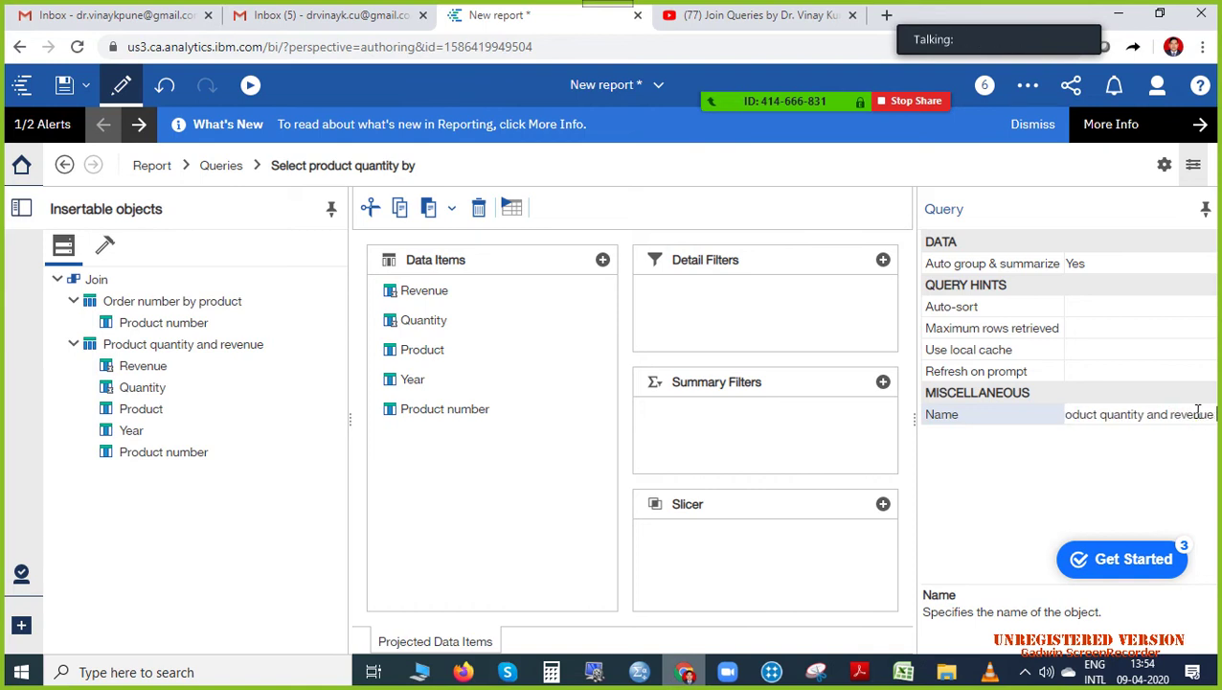
text( b)
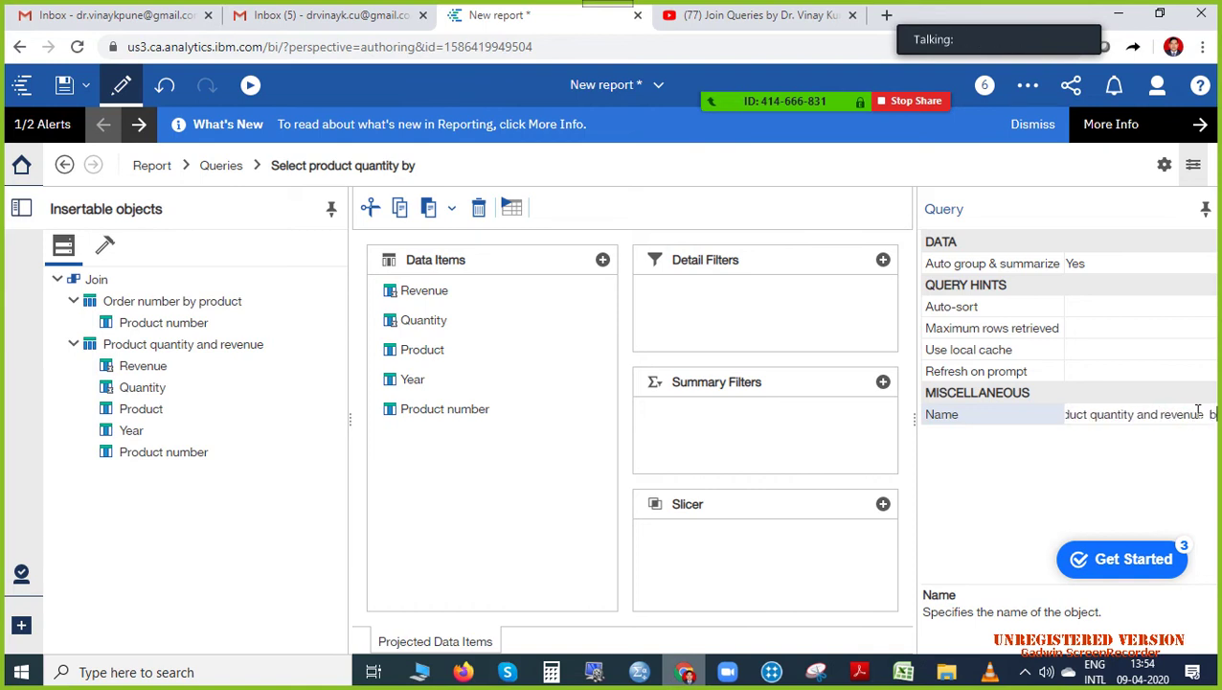
text(y o)
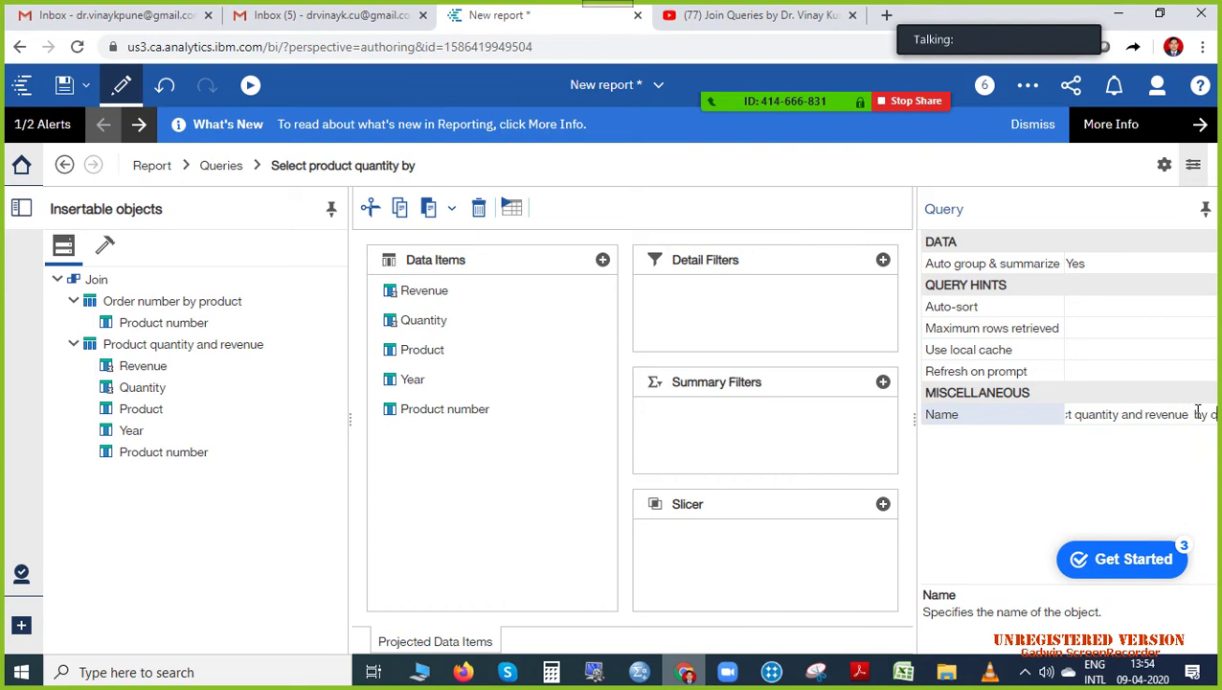
text(rder numb)
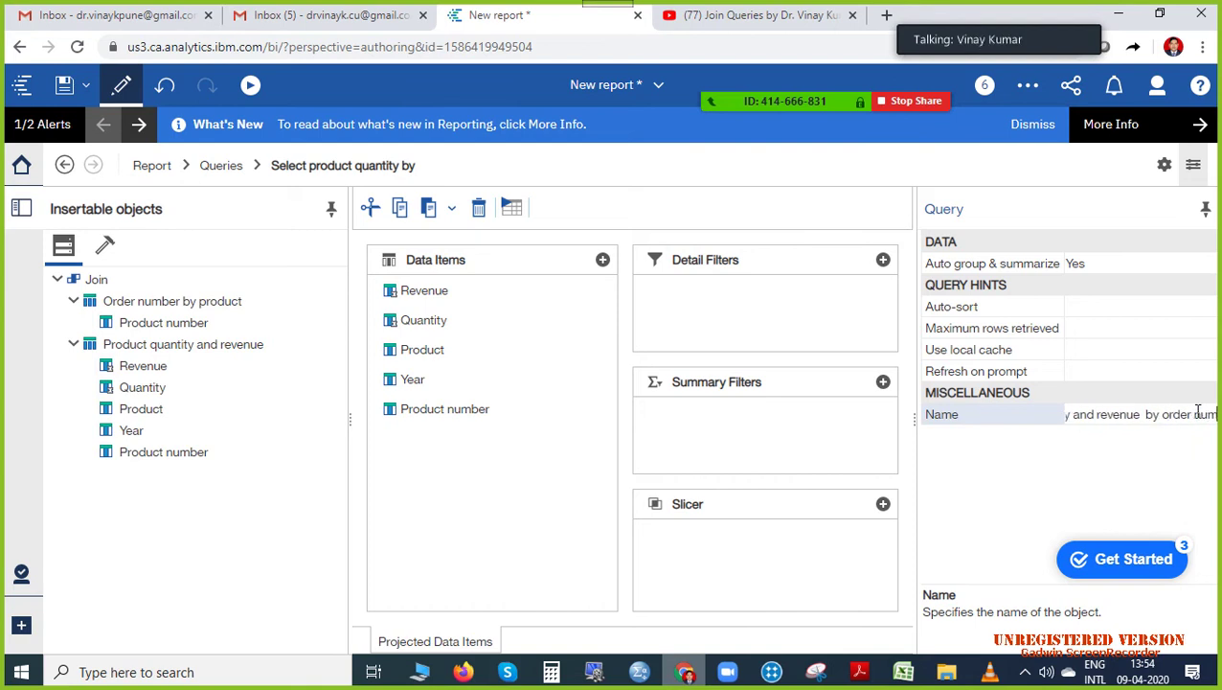
text(er)
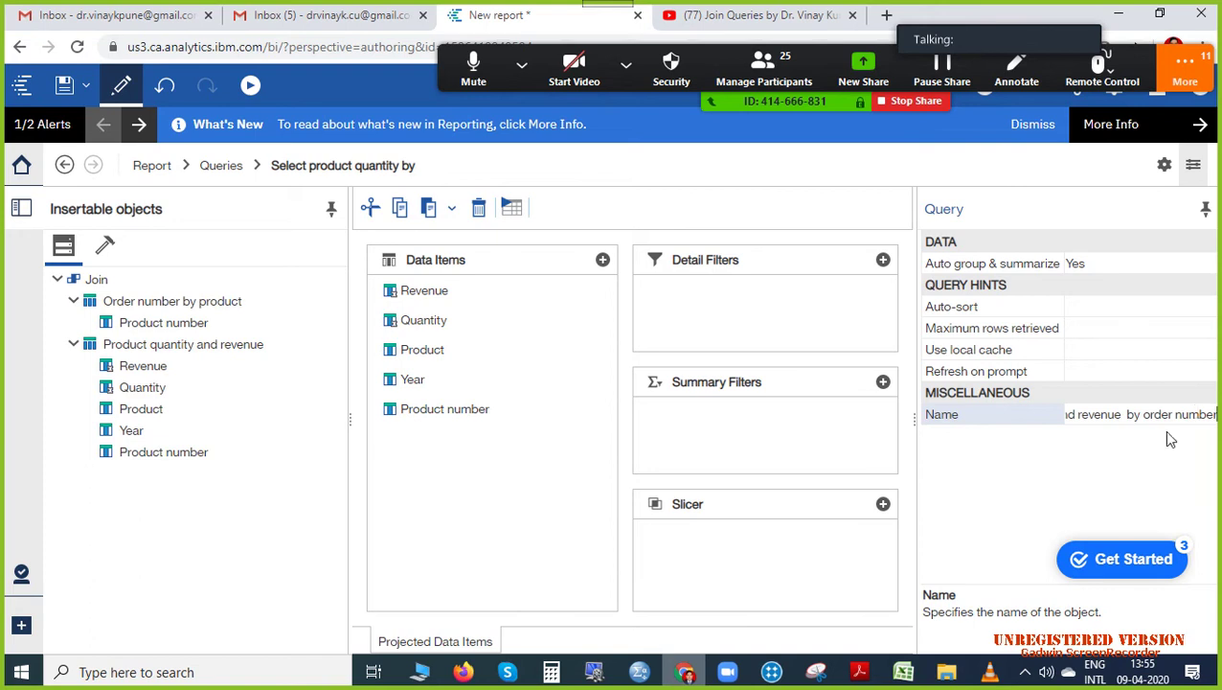
Read step 8 in the course guide and look through the report's pages and queries for the data items it mentions.
click(859, 672)
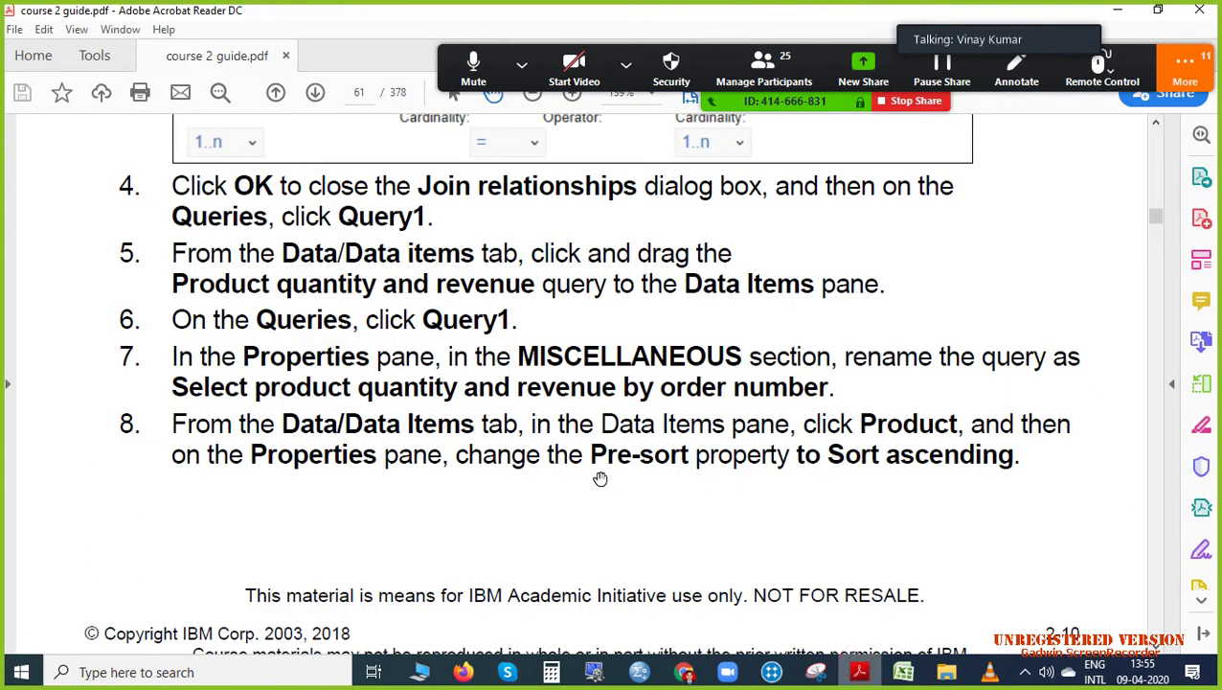
scroll(288, 422, down, 1)
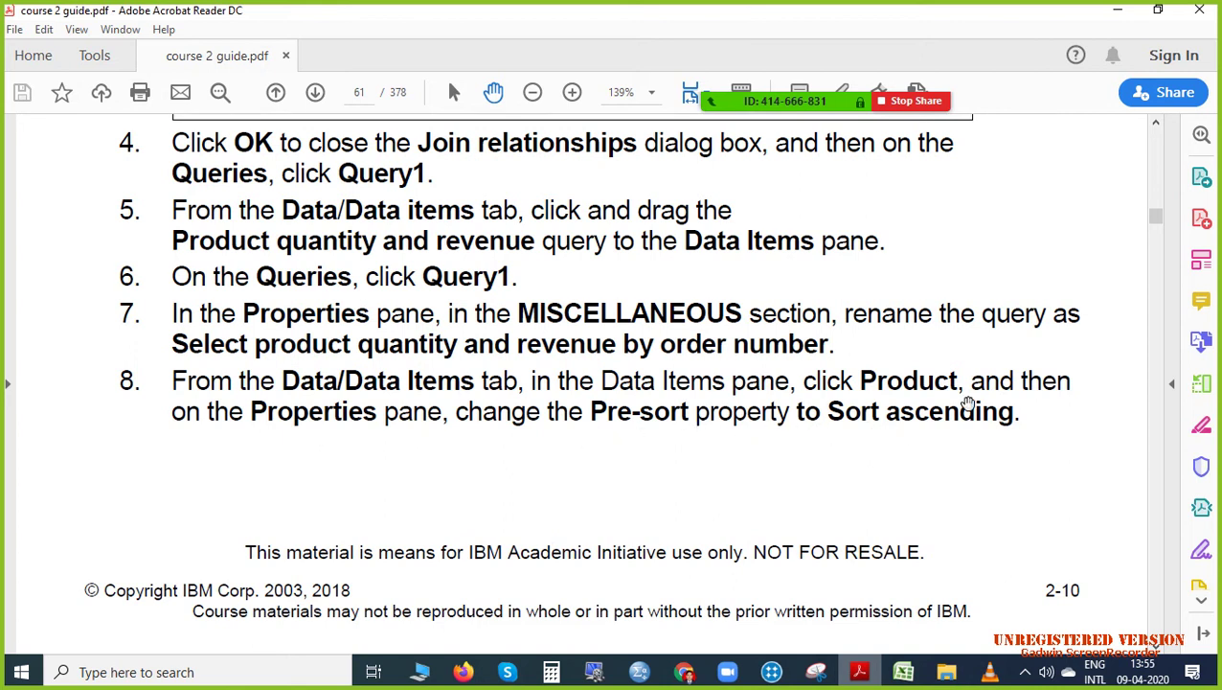
click(684, 671)
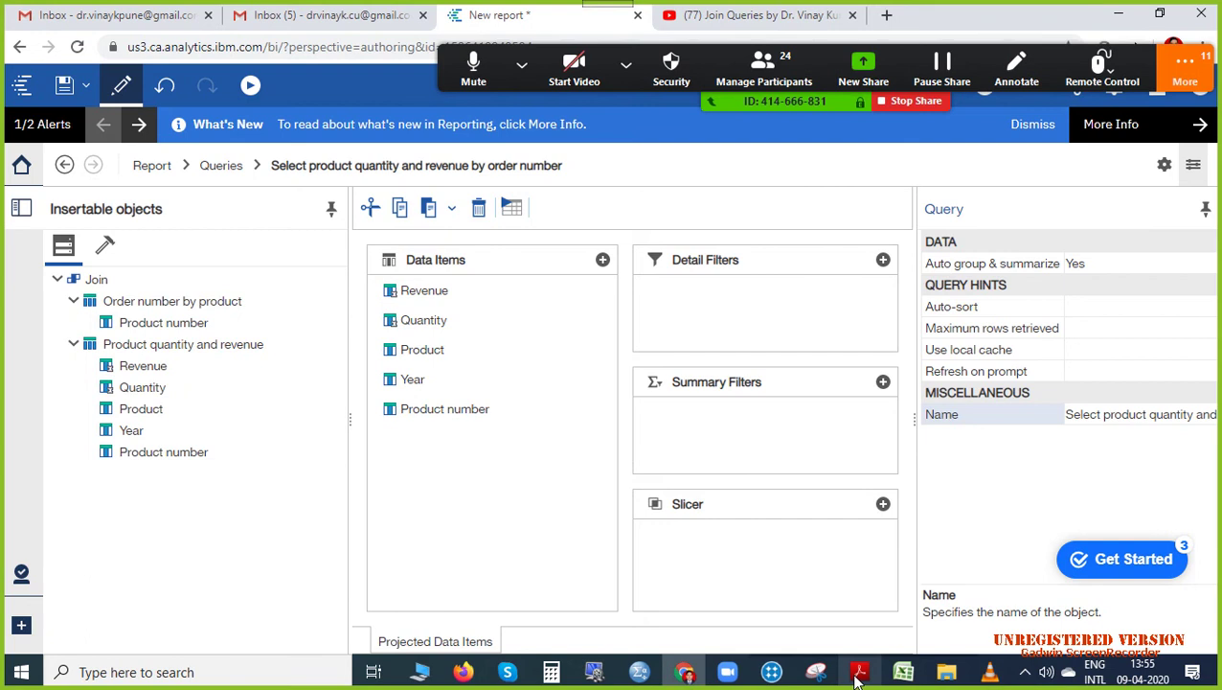
click(857, 674)
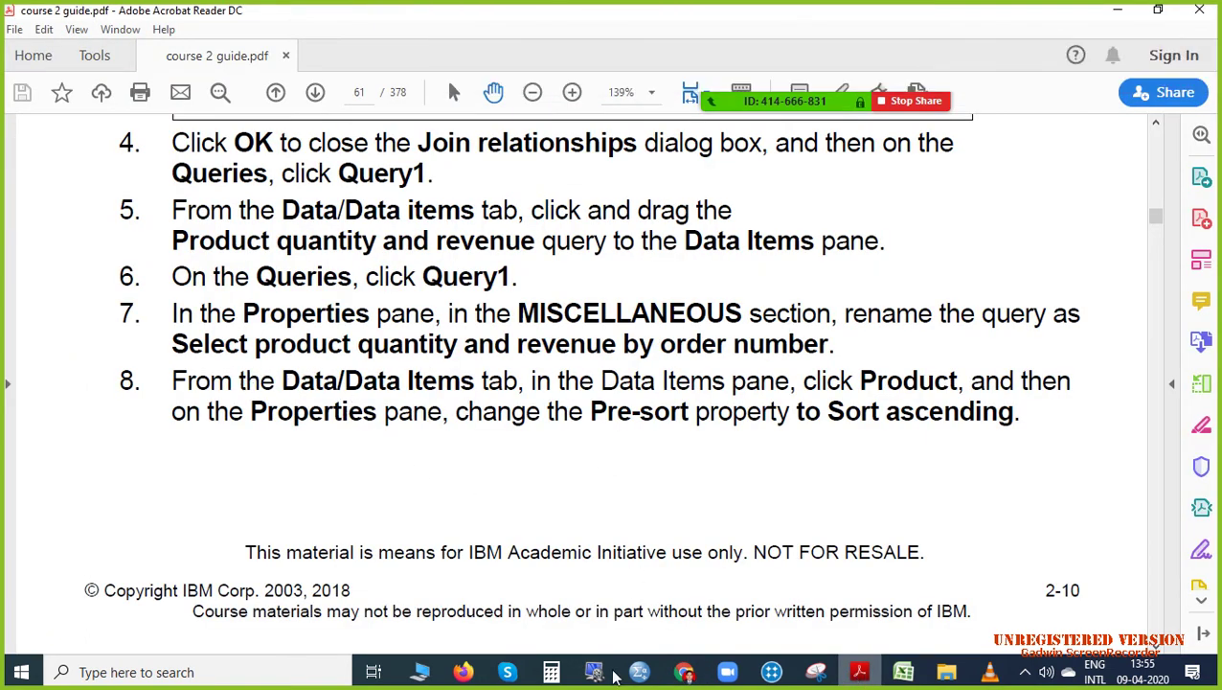
click(684, 674)
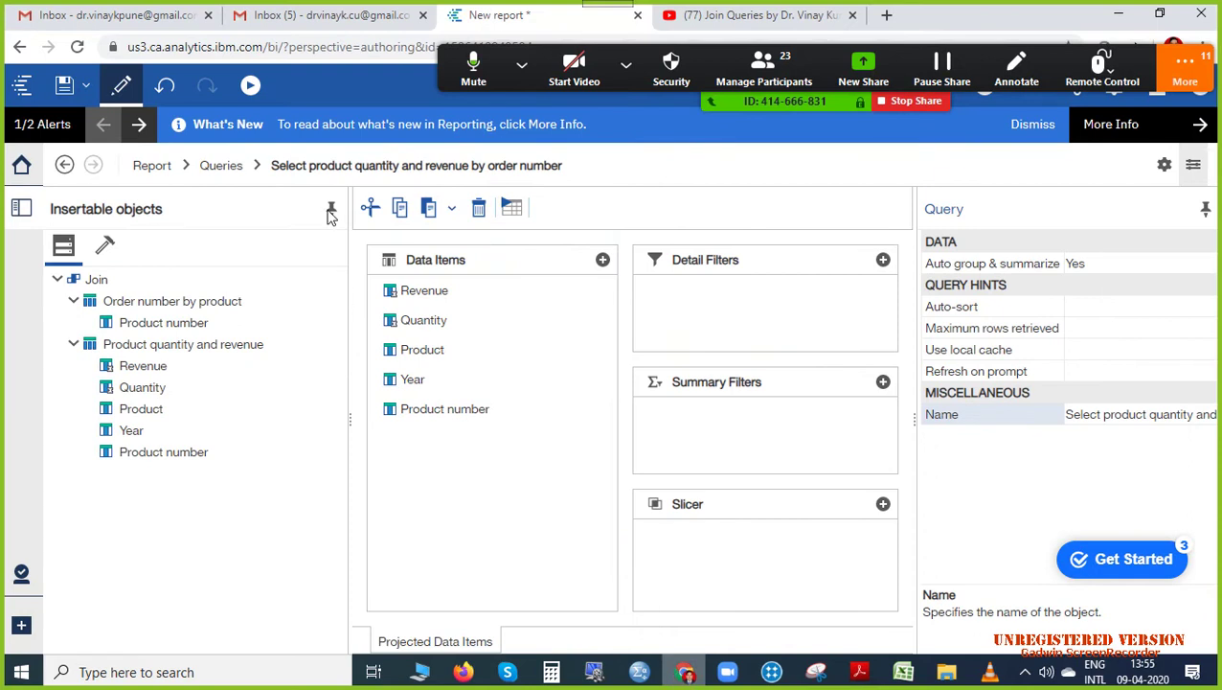
click(255, 165)
click(189, 165)
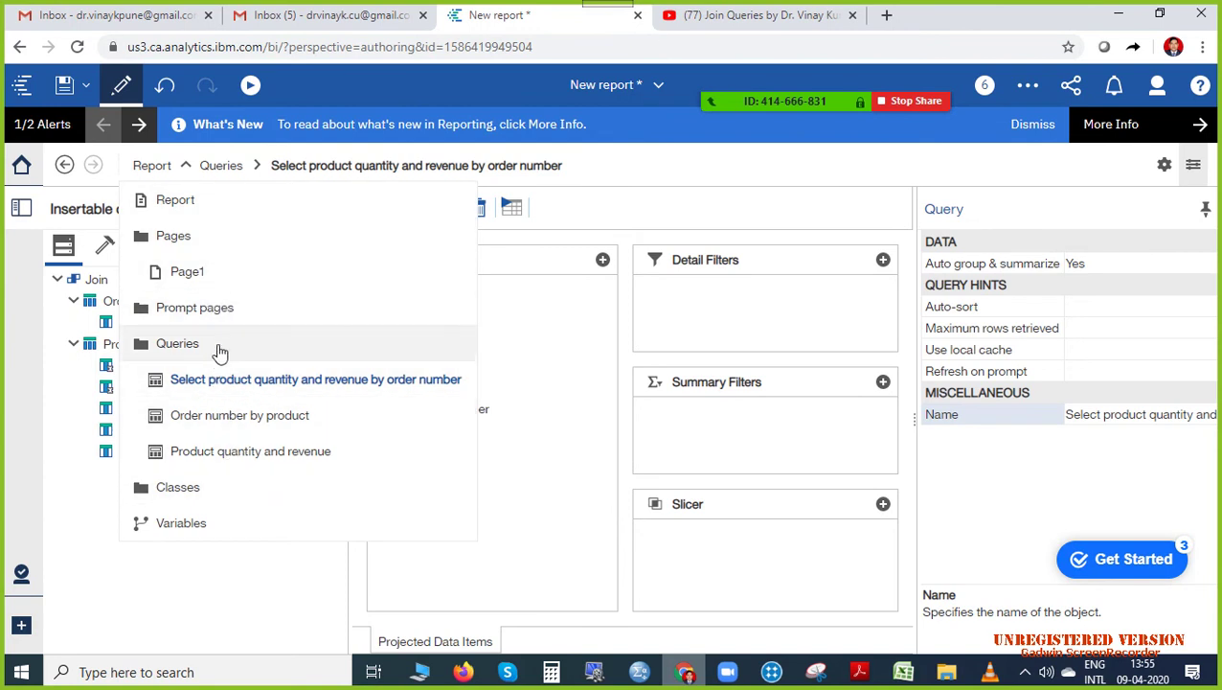
click(193, 592)
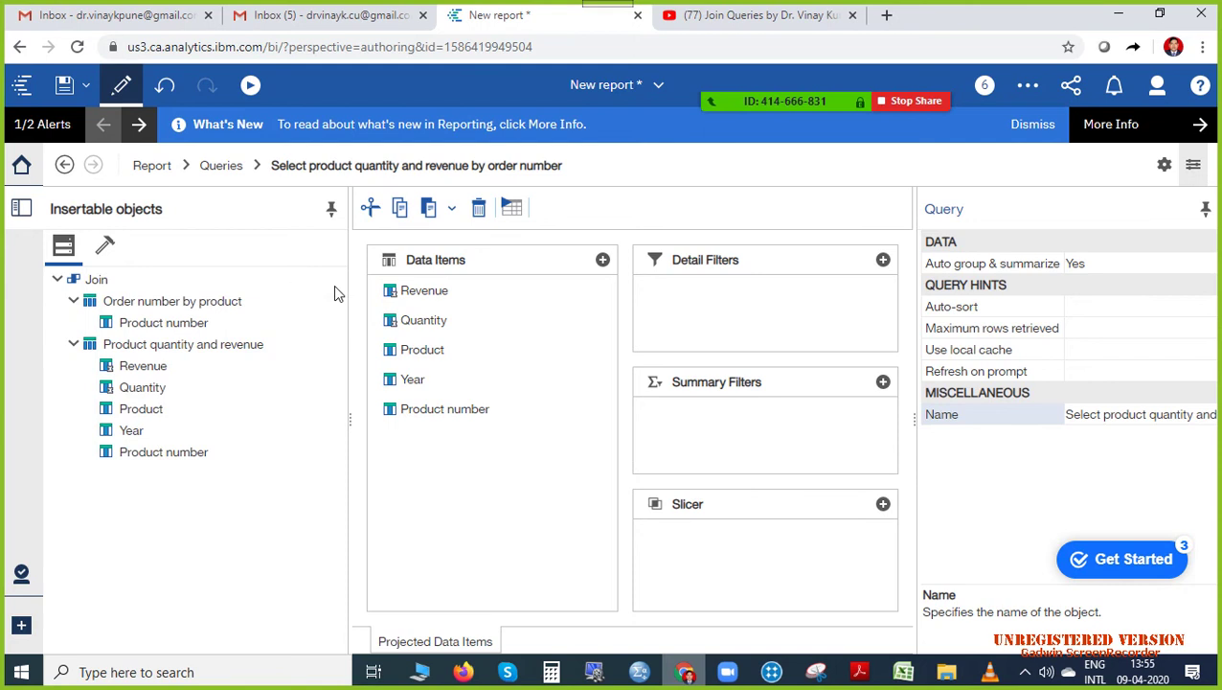
click(444, 261)
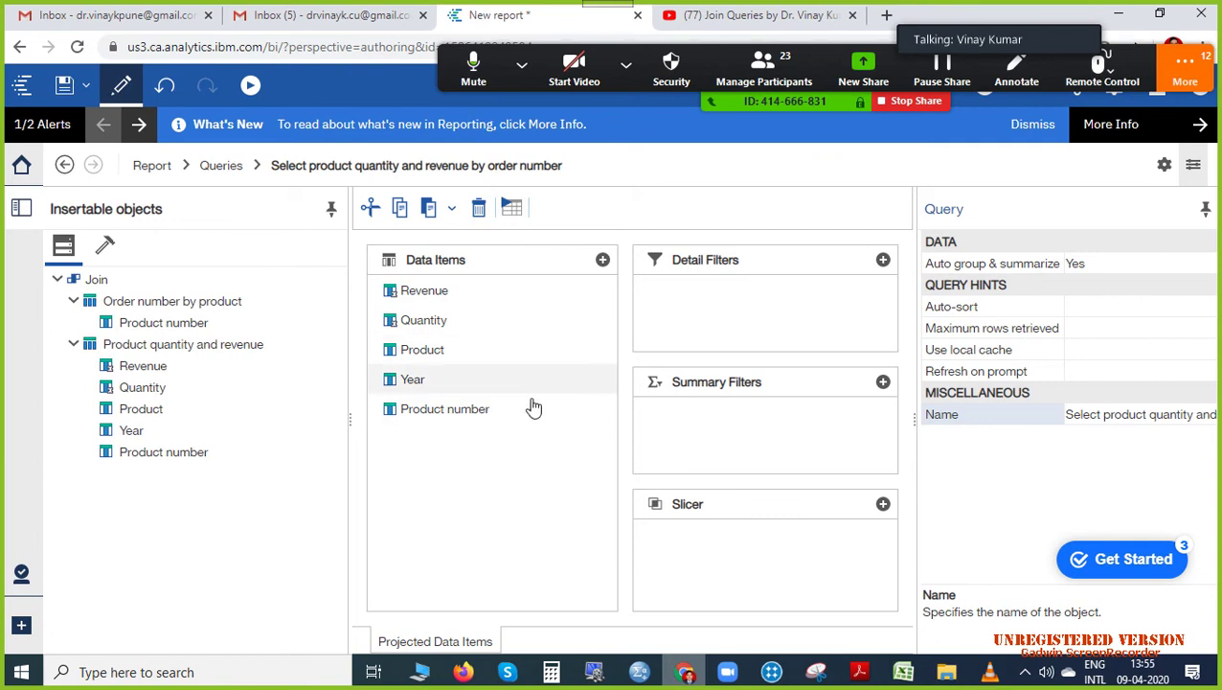
Compare step 8's instruction on the Data Items pane with the data items of the renamed query.
click(860, 672)
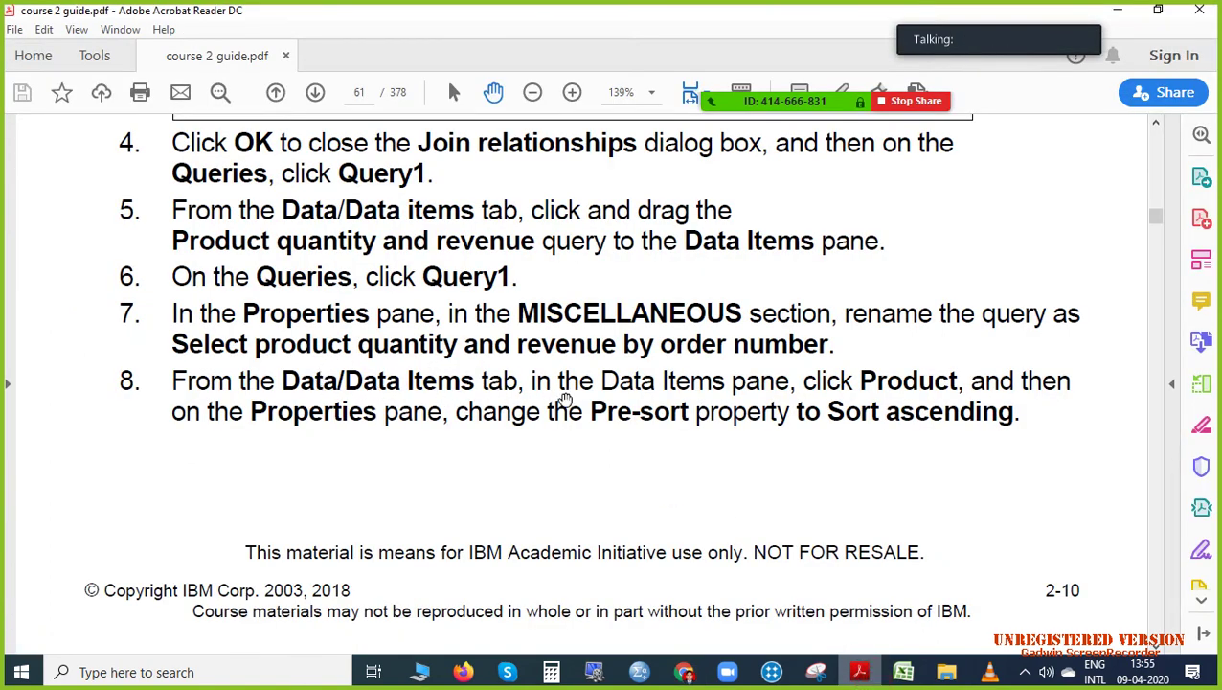
click(859, 675)
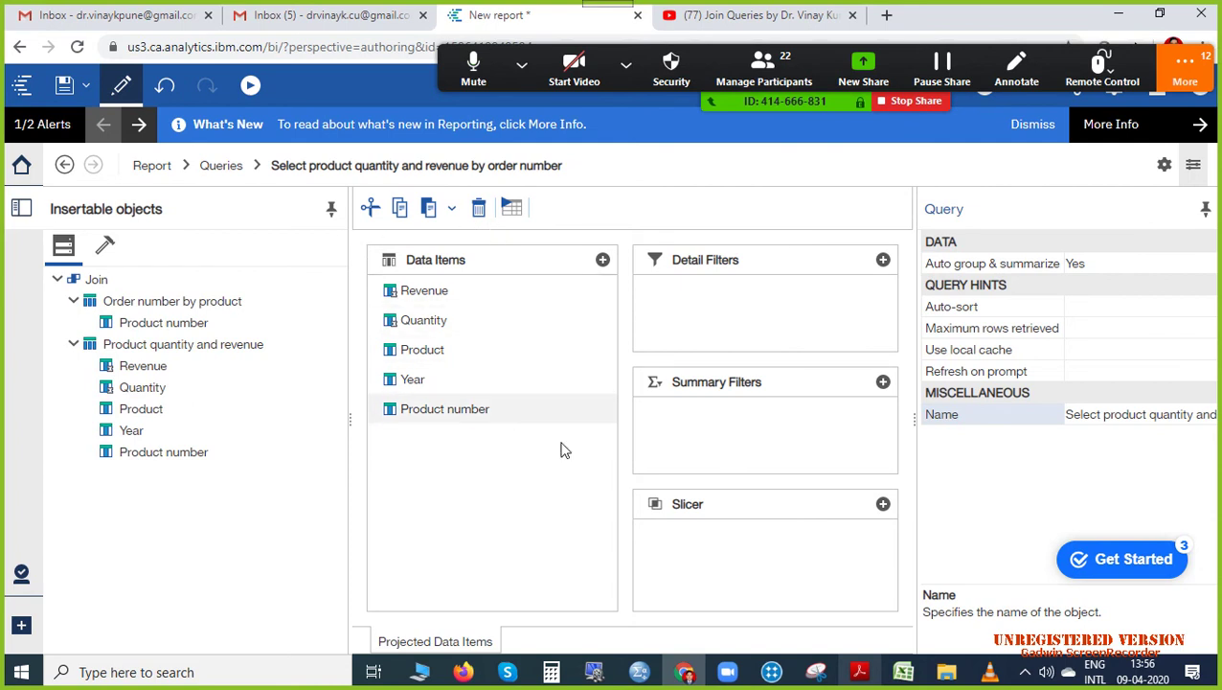
click(859, 673)
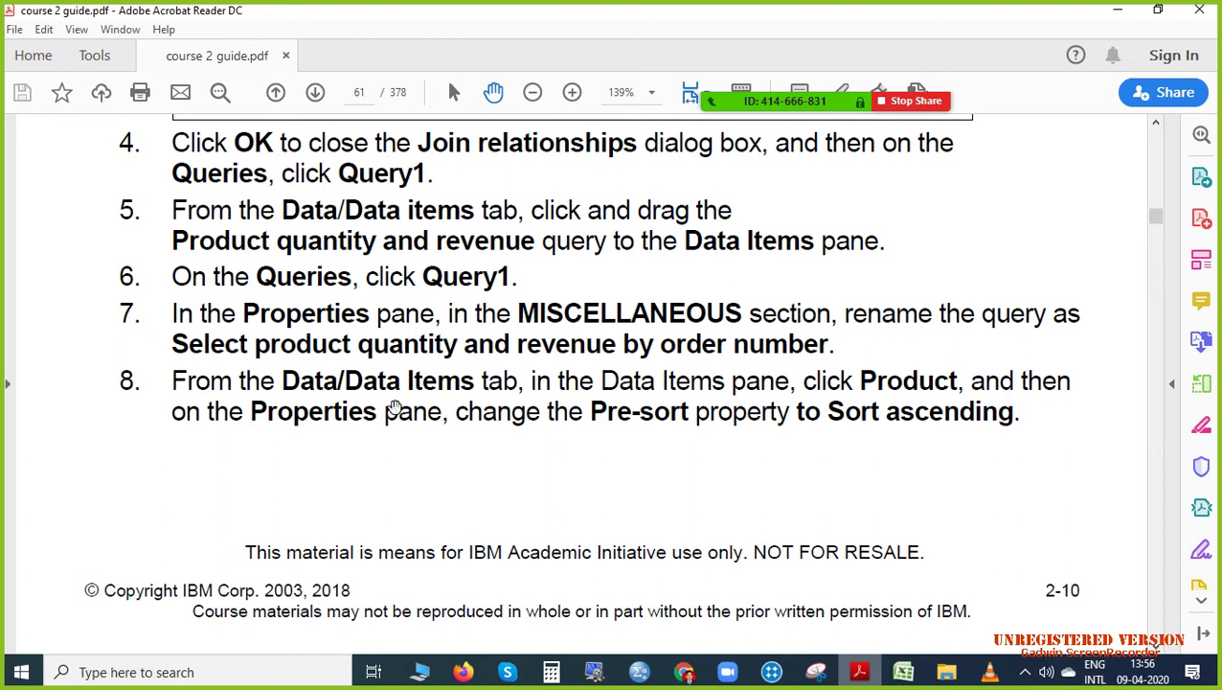
click(684, 672)
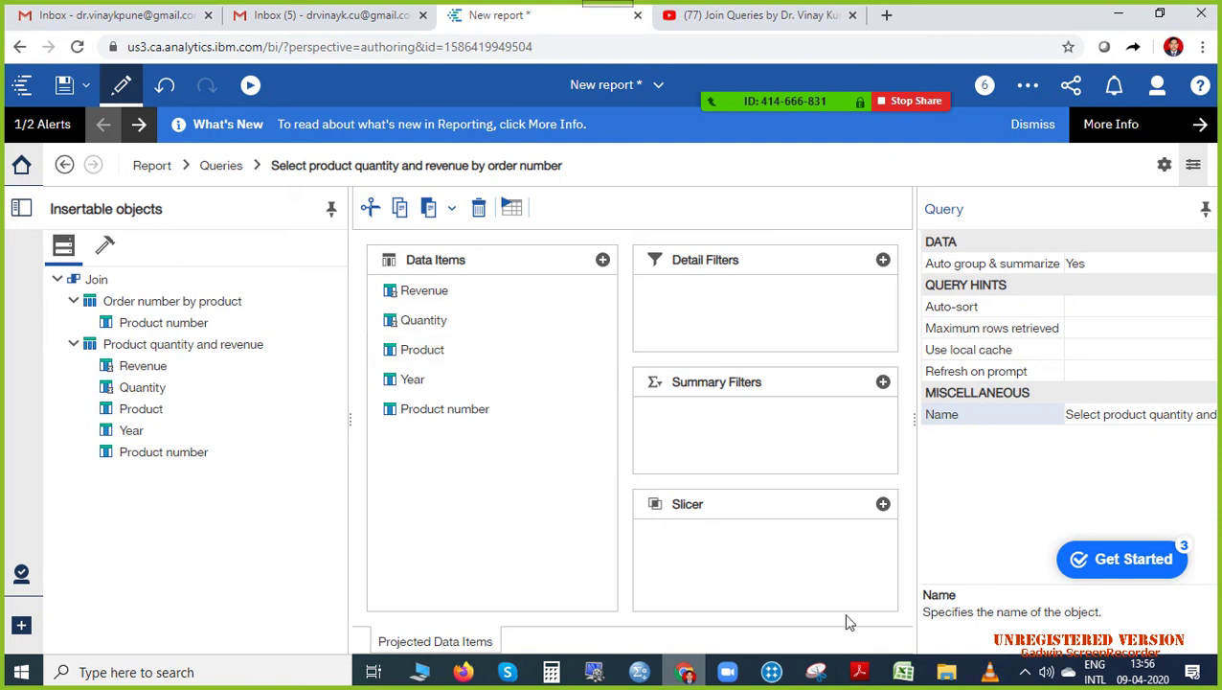
click(859, 672)
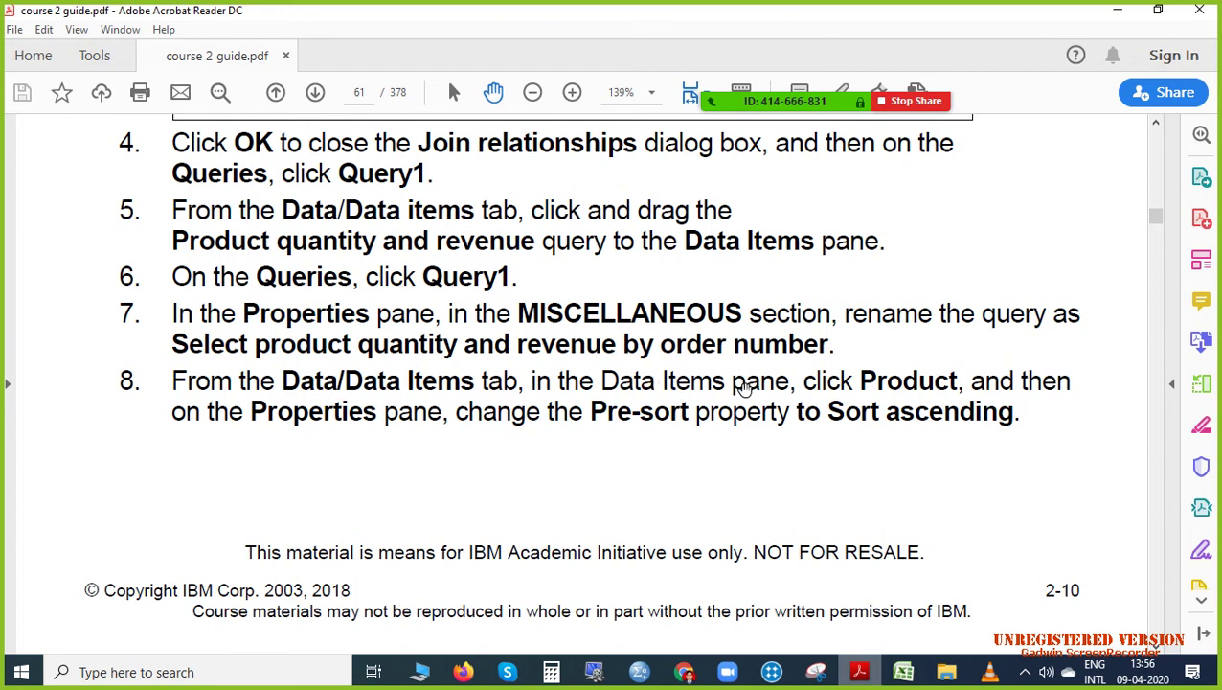
click(684, 672)
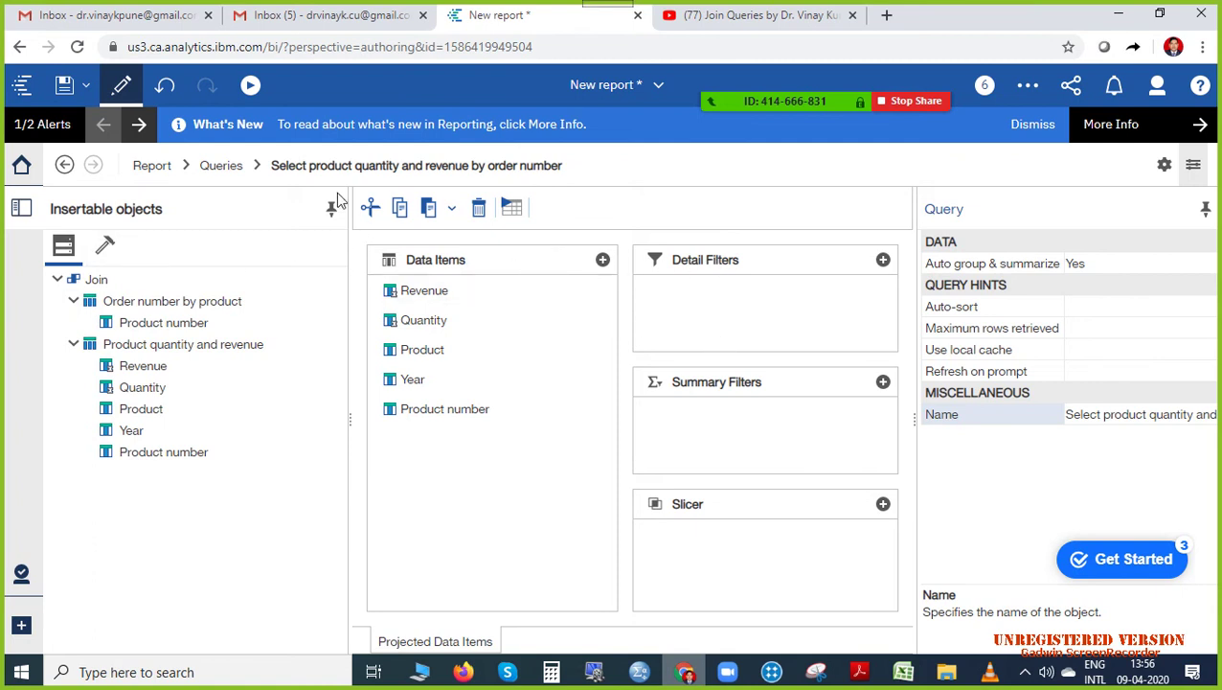
Reopen the renamed query from the report's queries and inspect the items under its Join source.
click(185, 165)
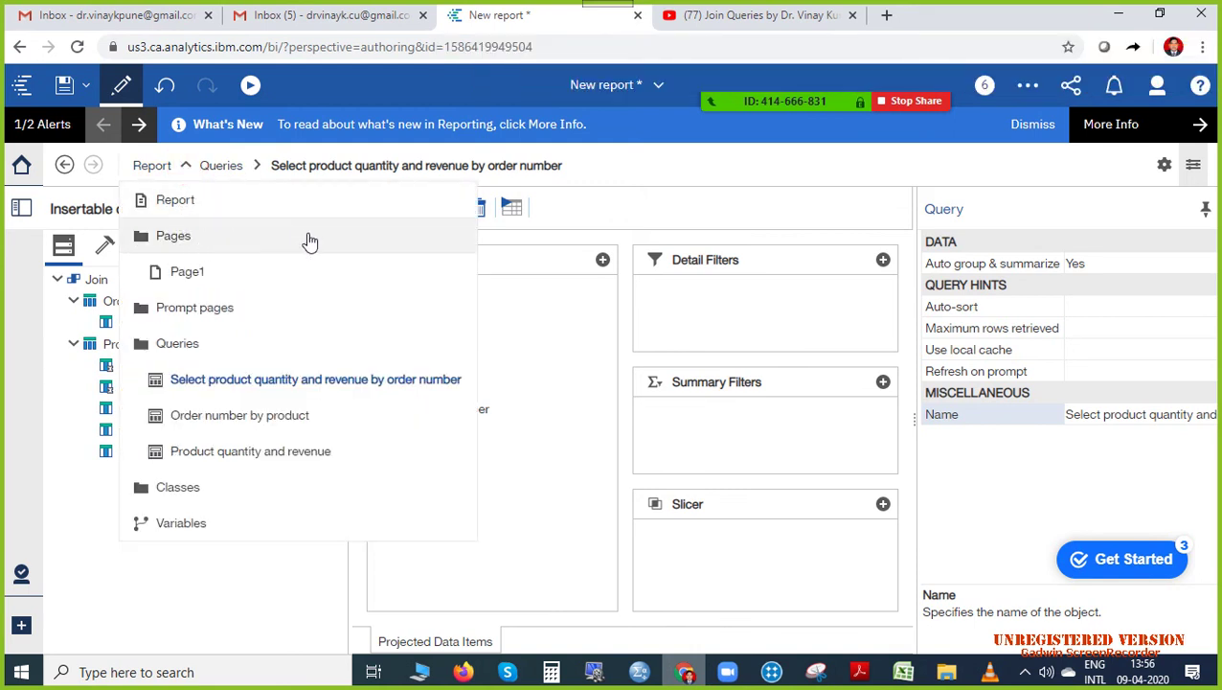
click(217, 382)
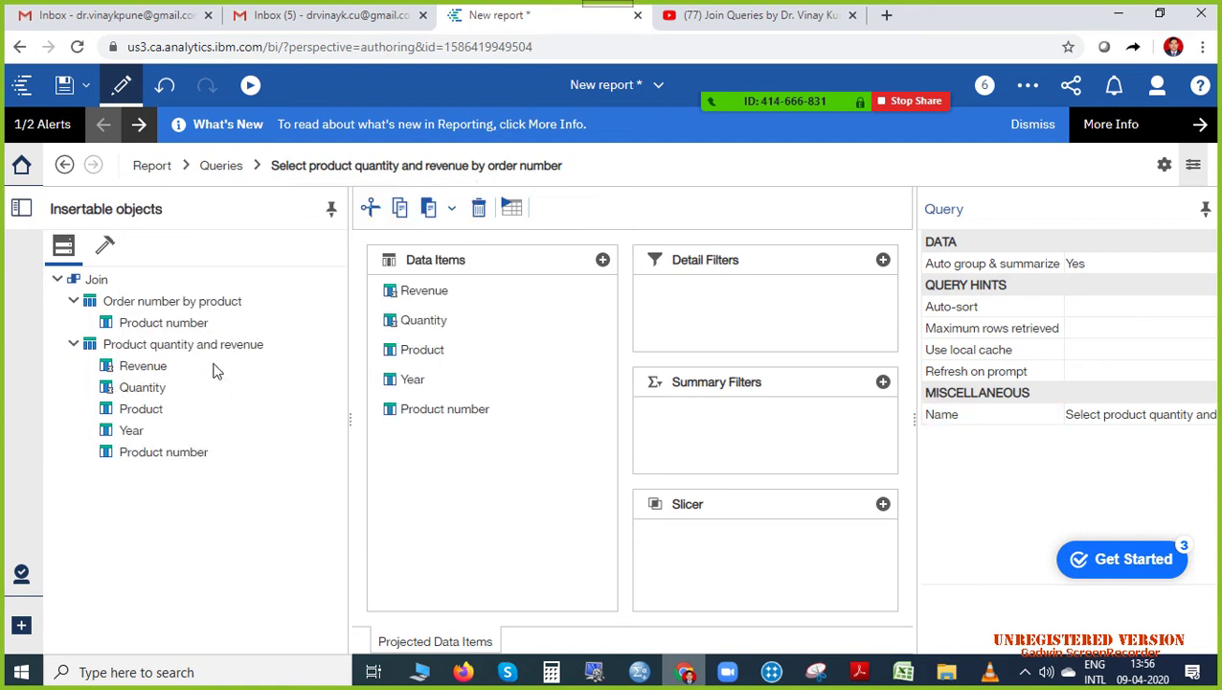
click(58, 279)
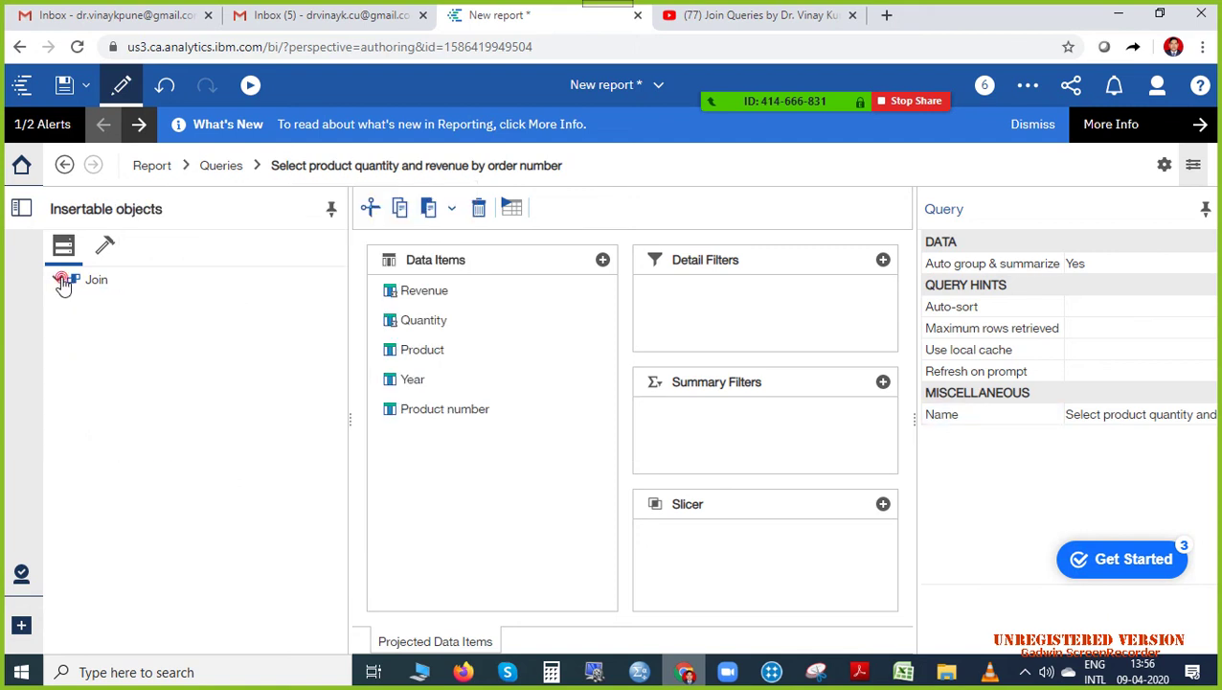
click(60, 279)
click(64, 251)
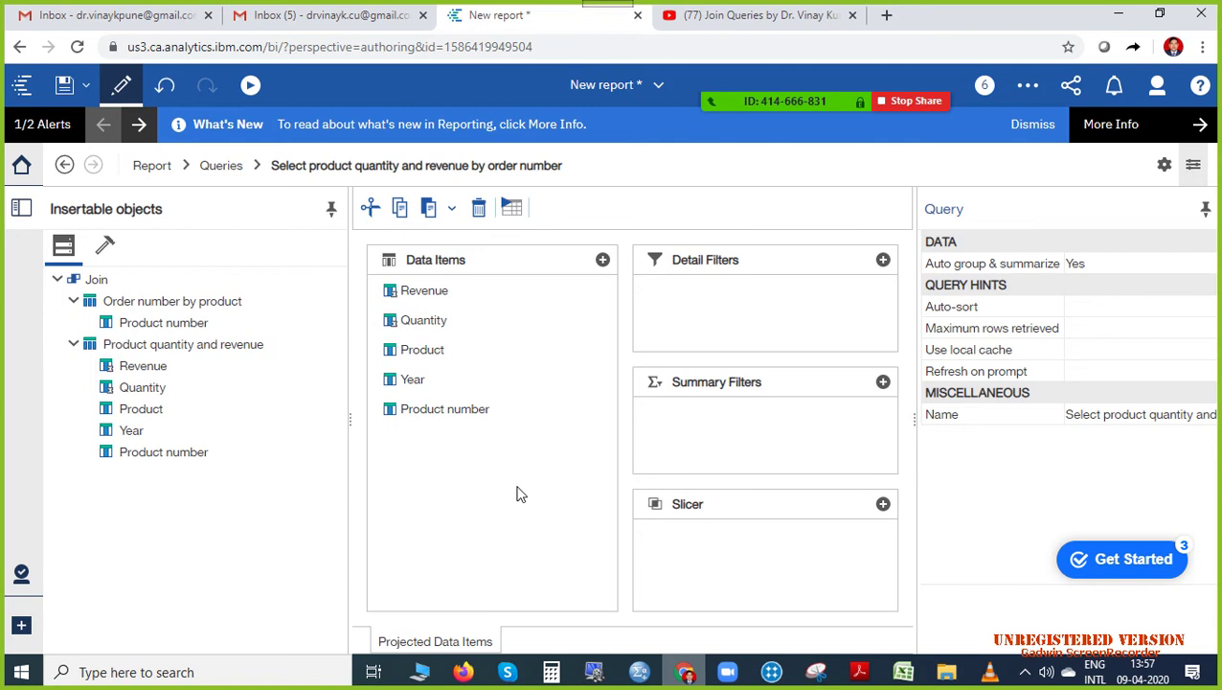
Check step 8 of the course guide and set the Product data item's Pre-sort property to Sort ascending.
click(426, 350)
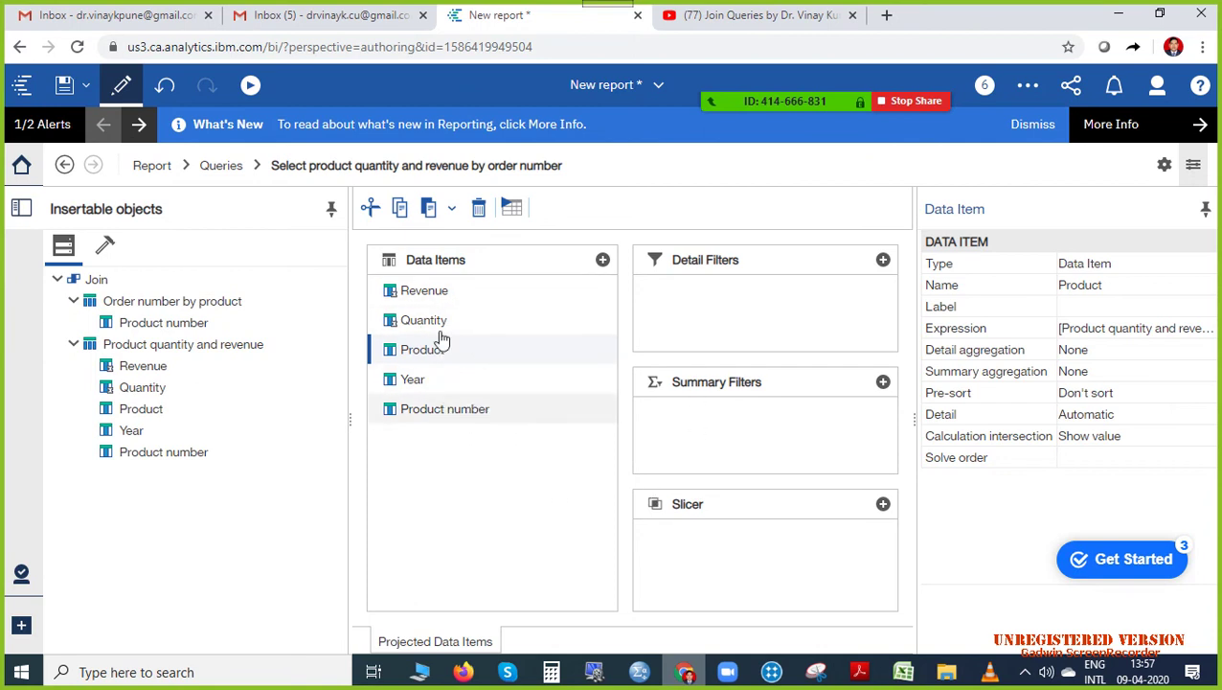
click(859, 672)
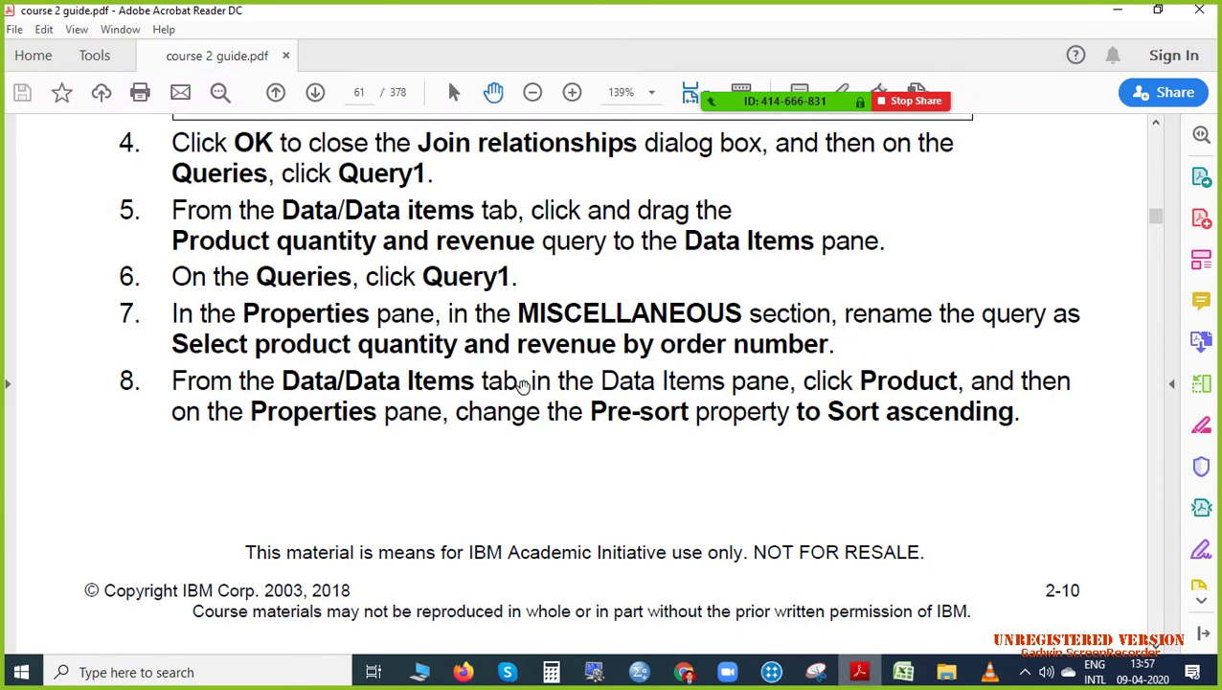
click(684, 670)
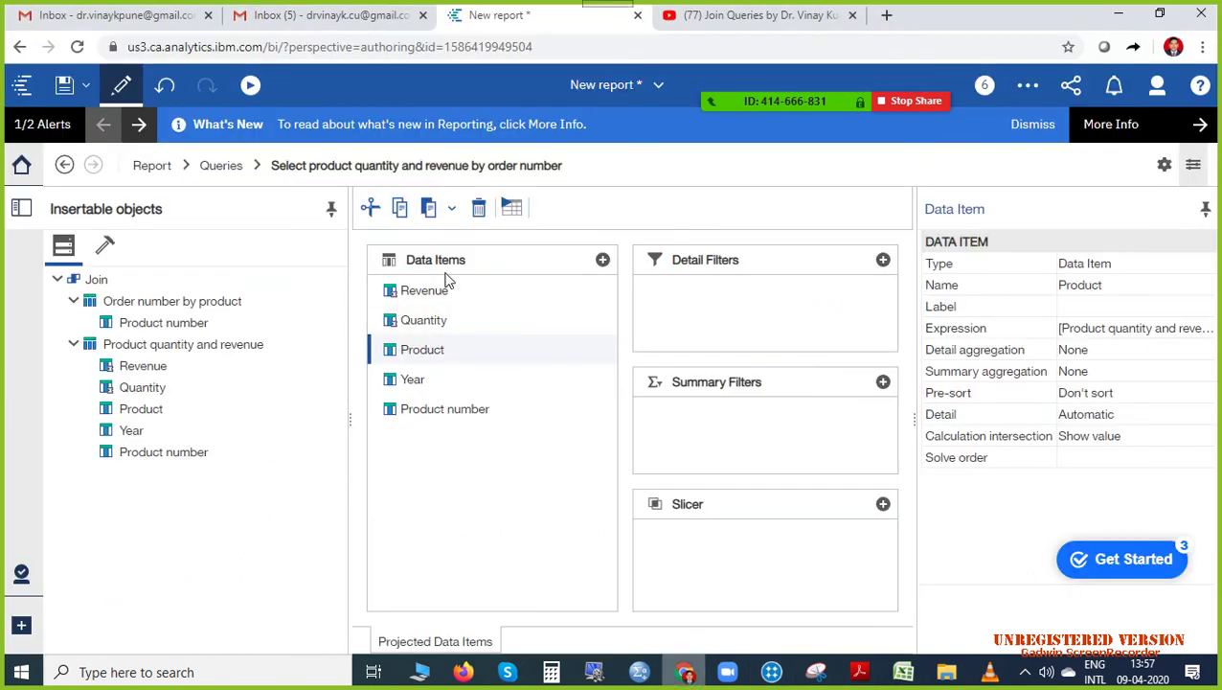
click(862, 673)
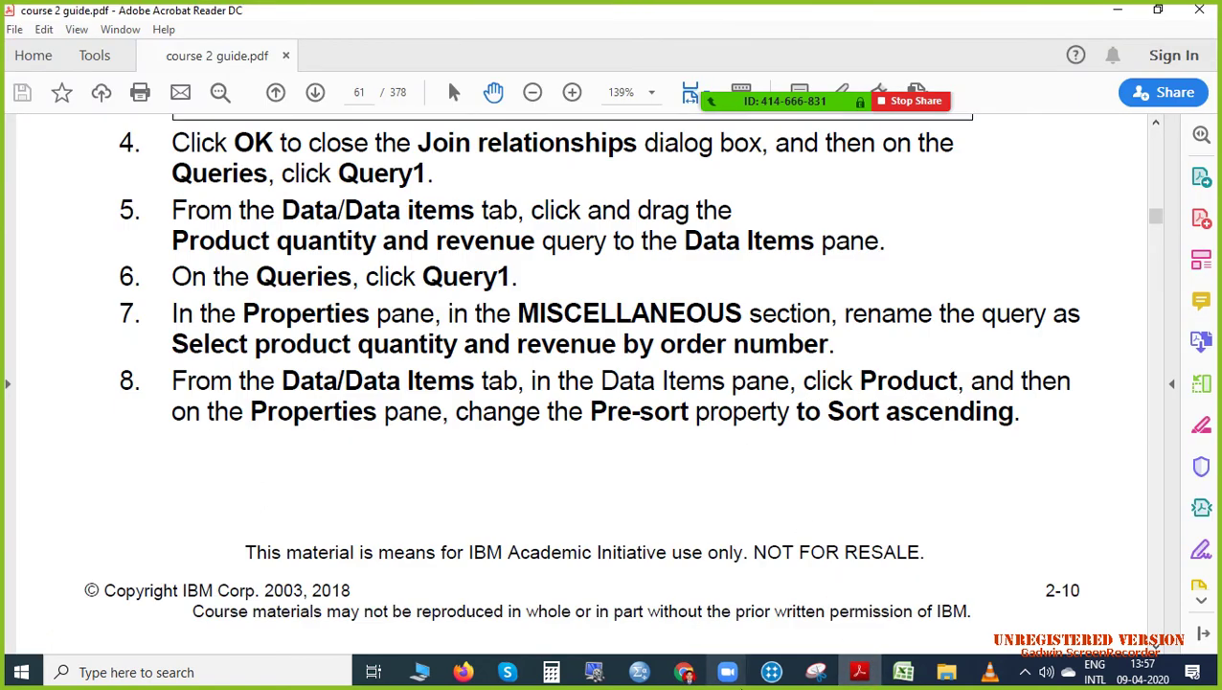
click(685, 672)
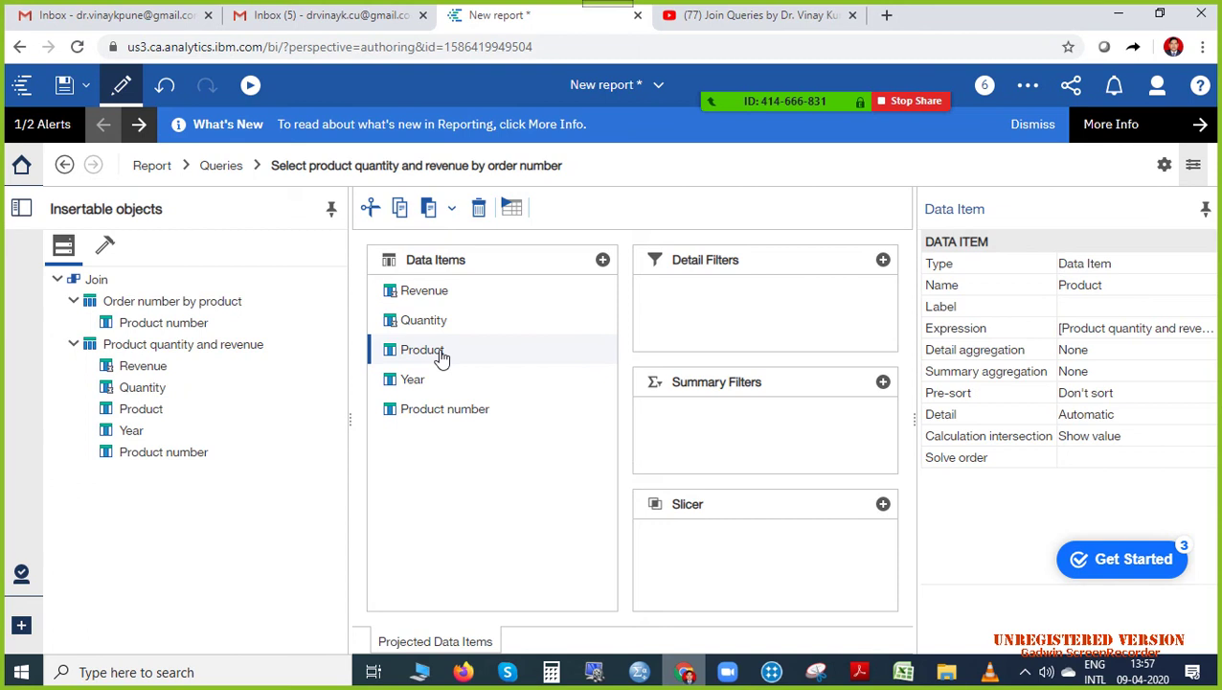
click(859, 674)
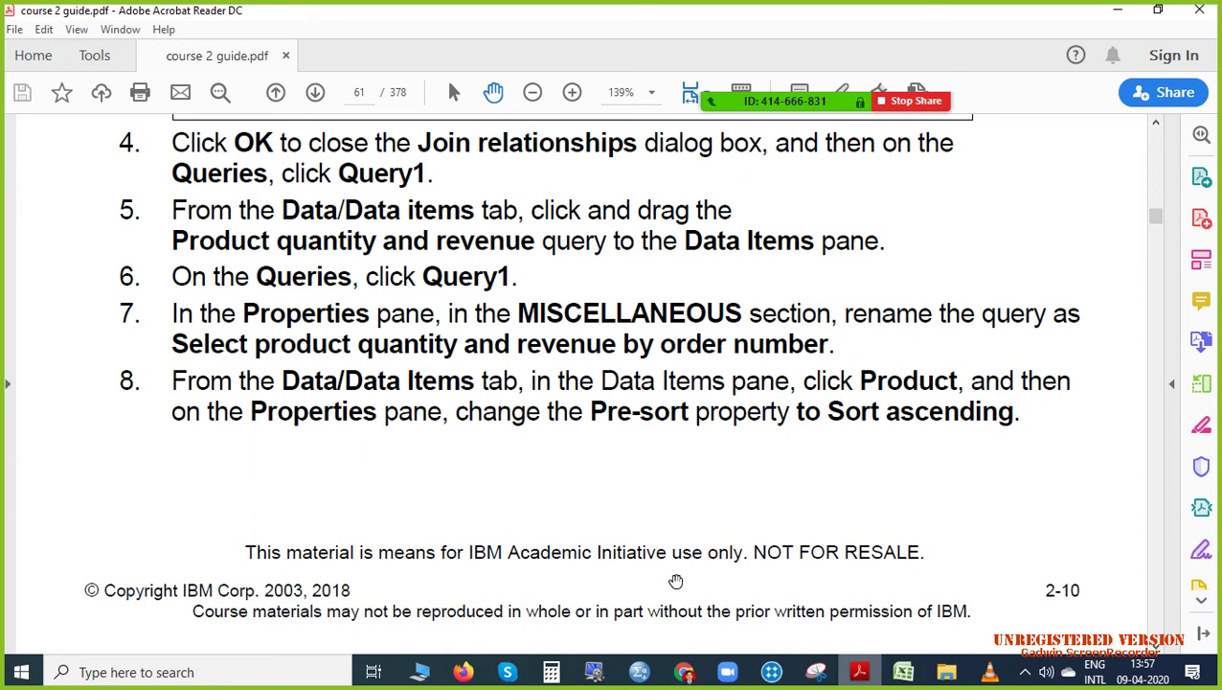
click(684, 671)
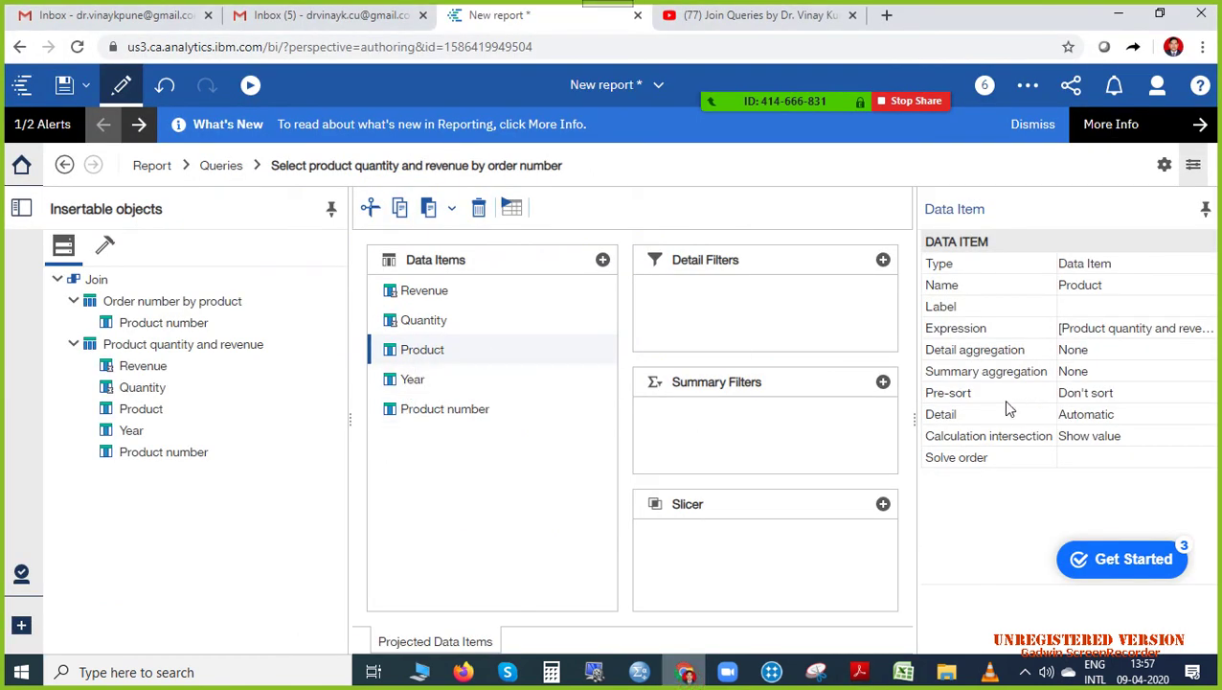
click(1205, 395)
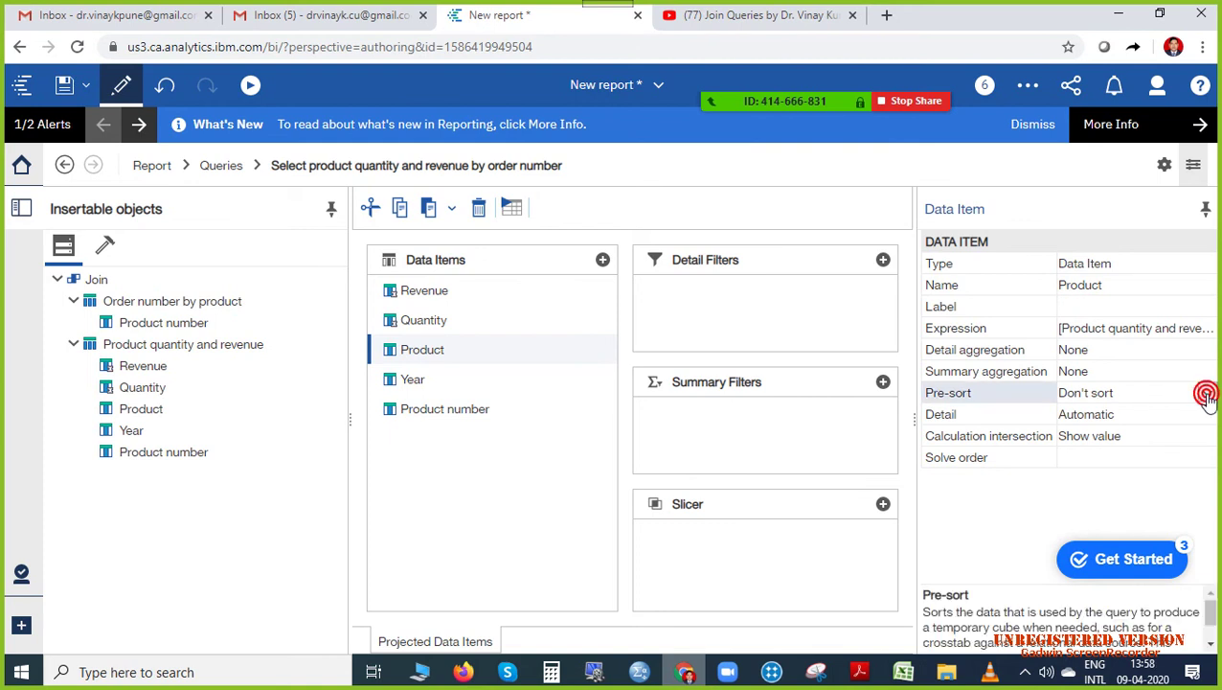
click(1206, 393)
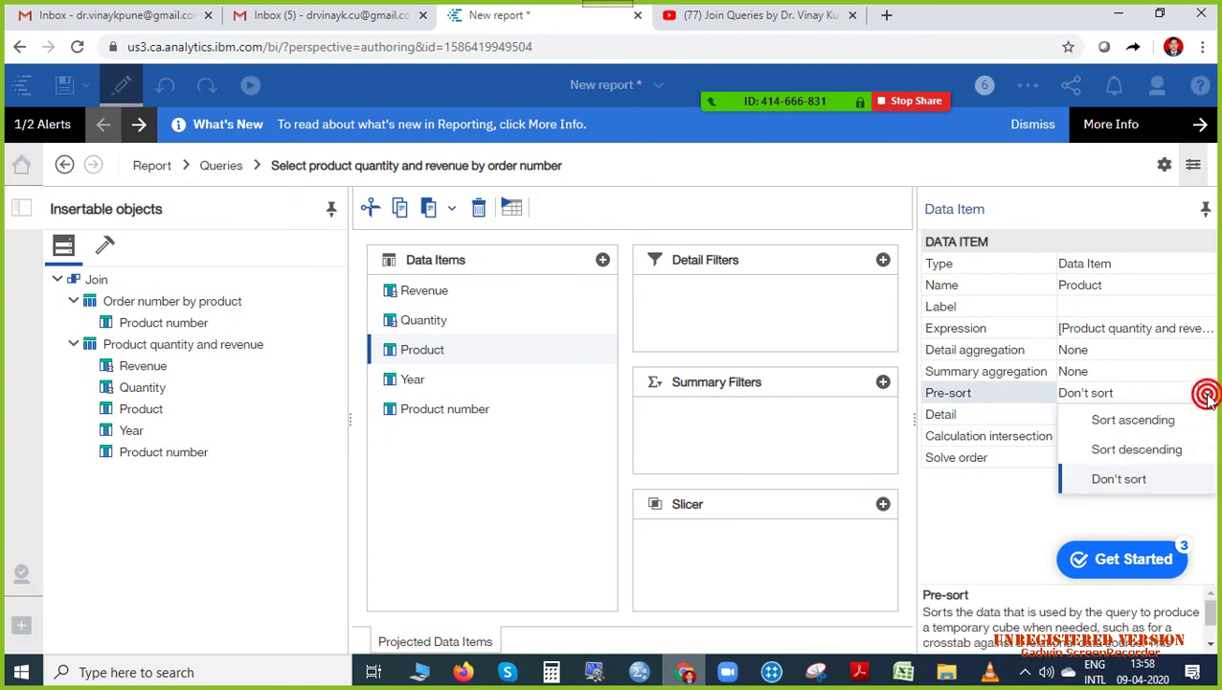
click(1169, 425)
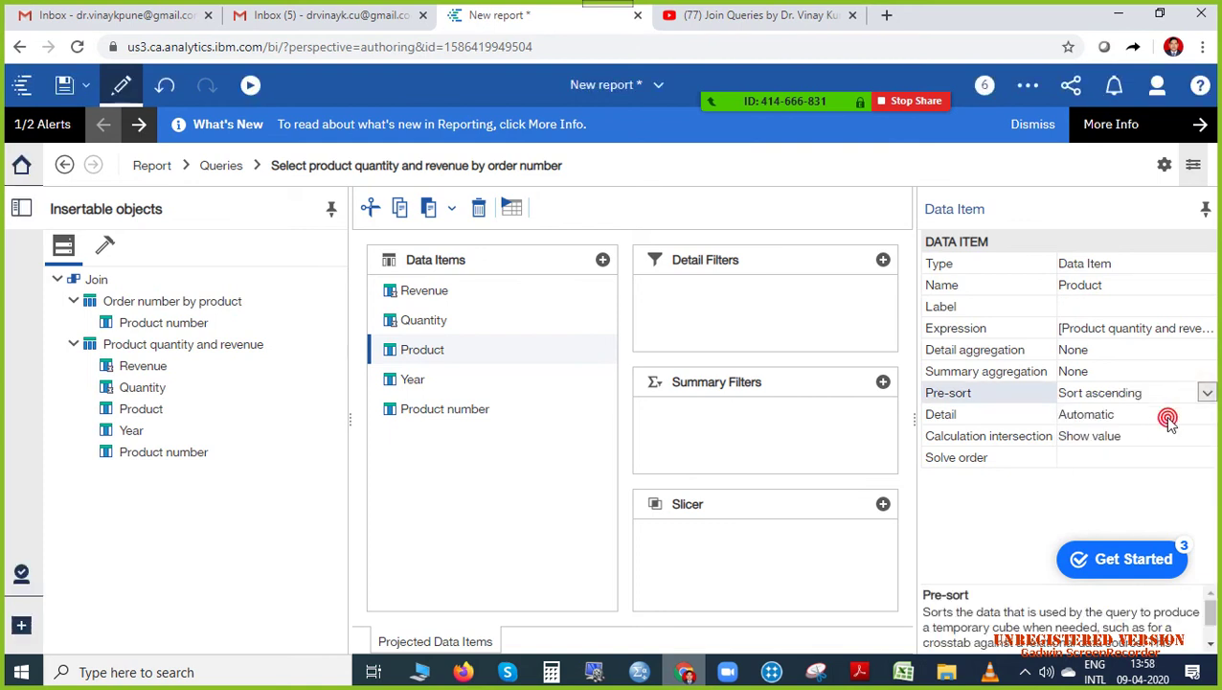
Read Task 4 in the course guide, open the report's Page1, and show the data items of its queries.
click(855, 673)
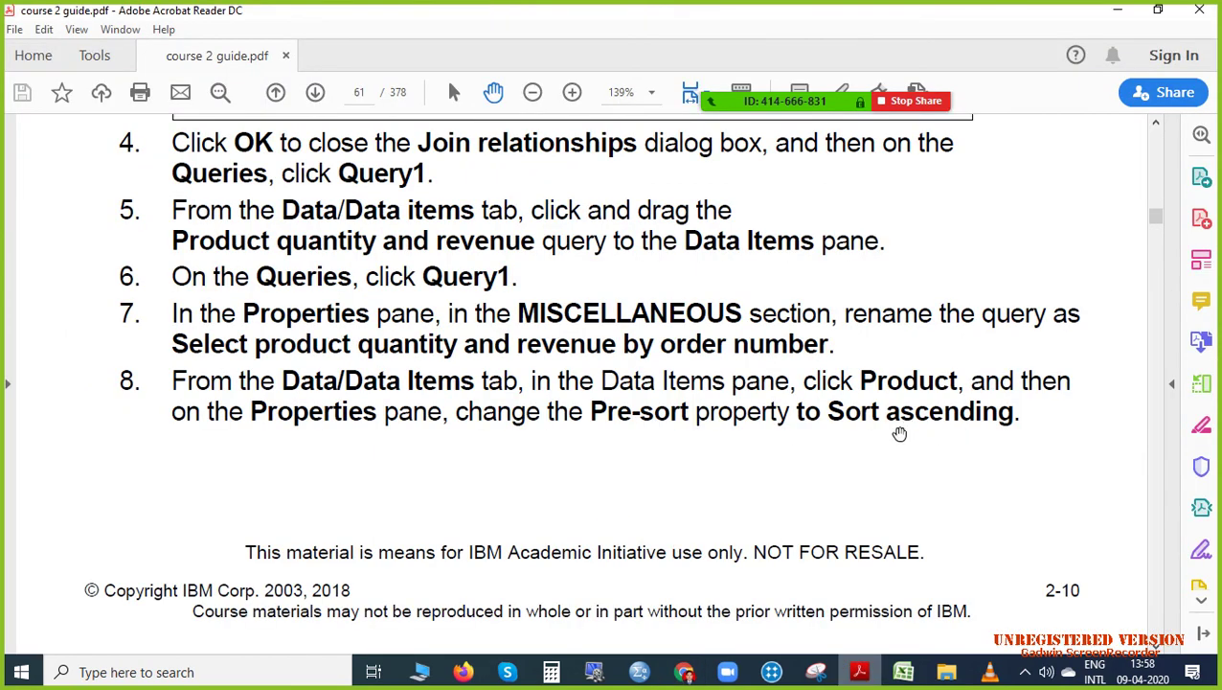
scroll(944, 430, down, 10)
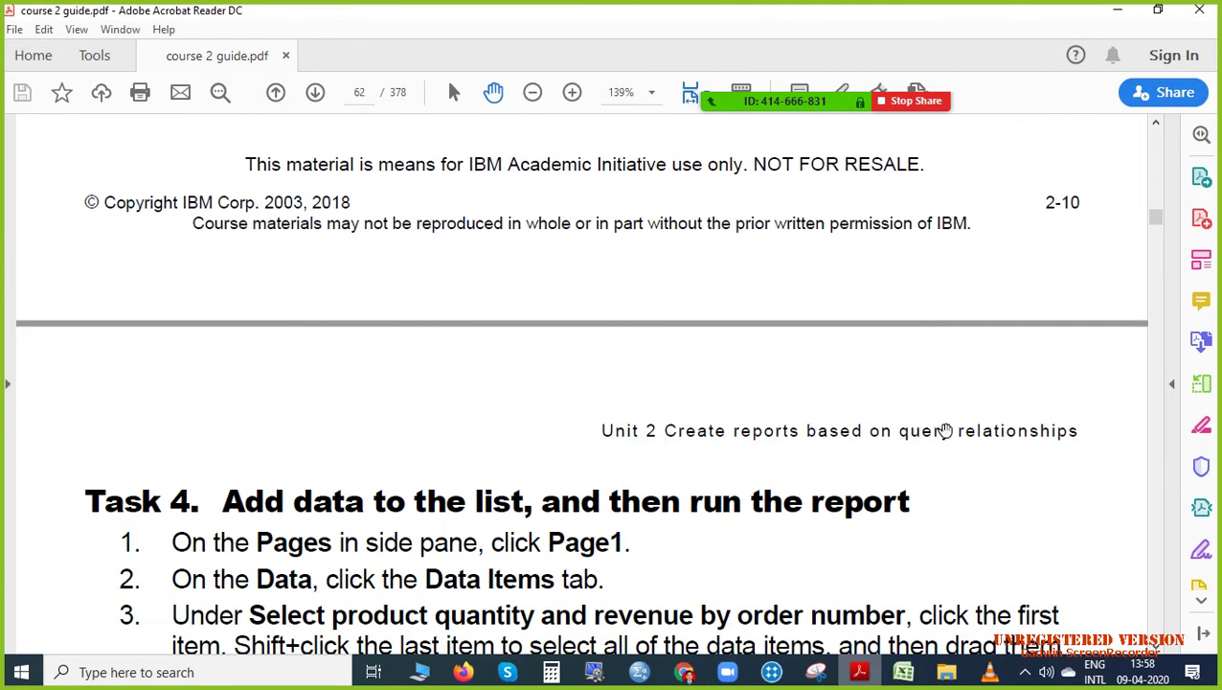
scroll(945, 430, down, 3)
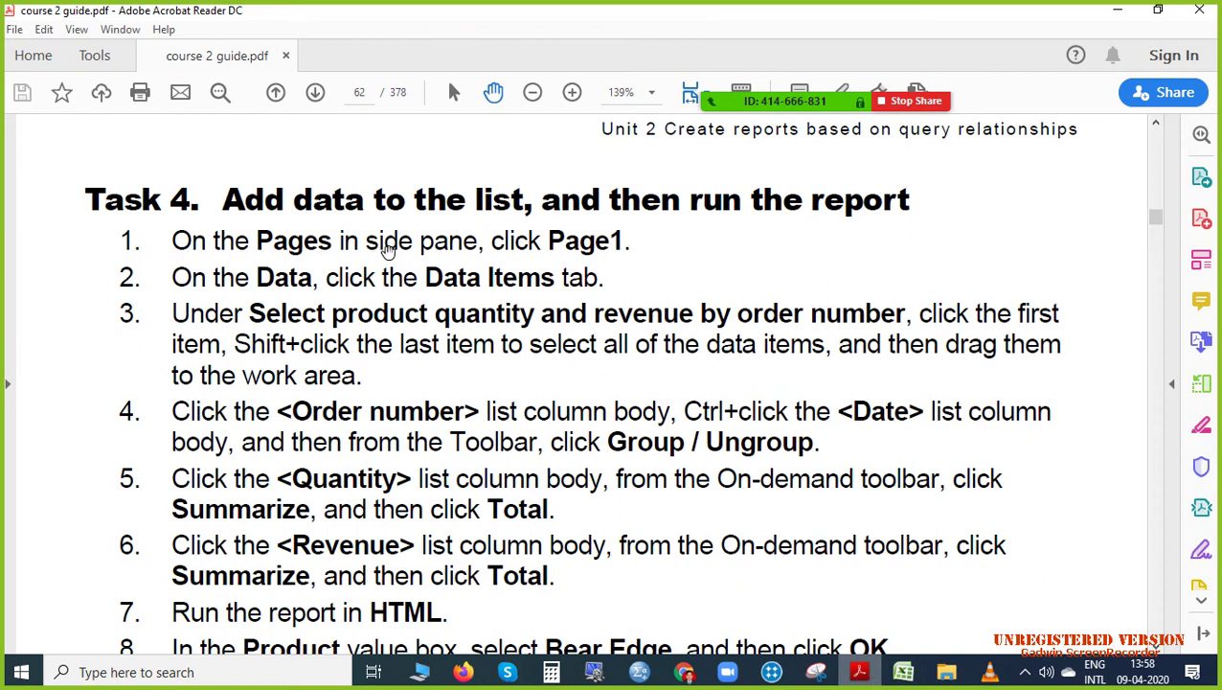
click(685, 671)
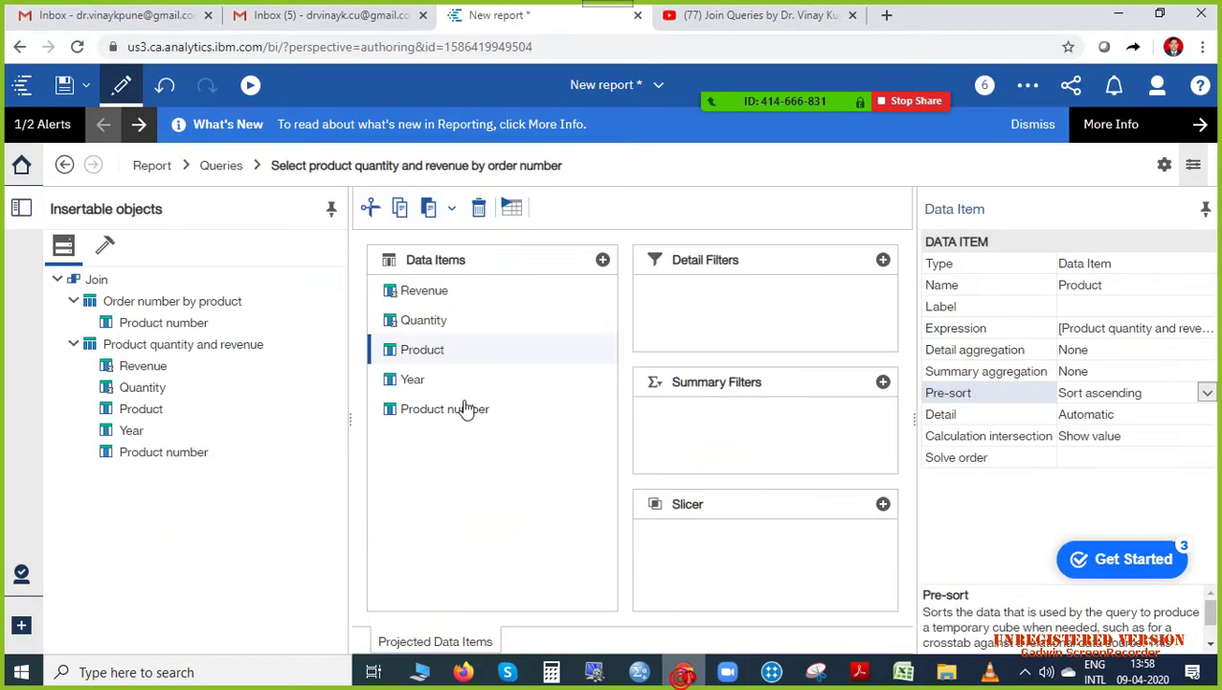
click(185, 167)
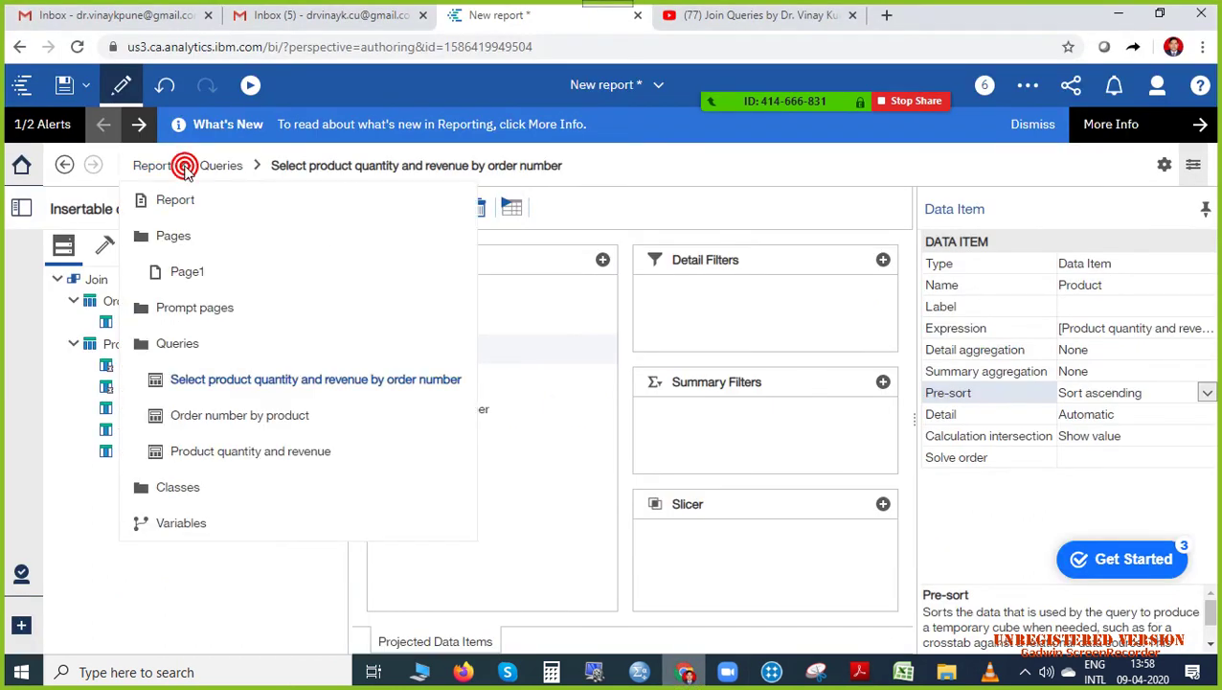
click(187, 273)
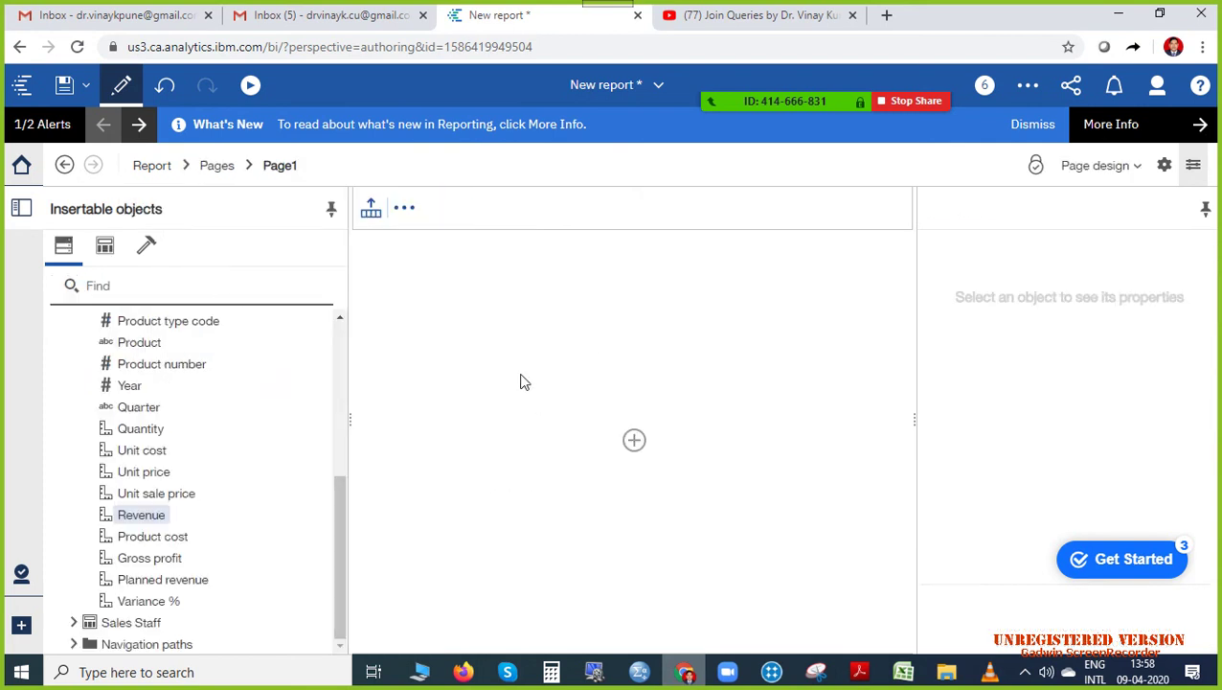
click(107, 249)
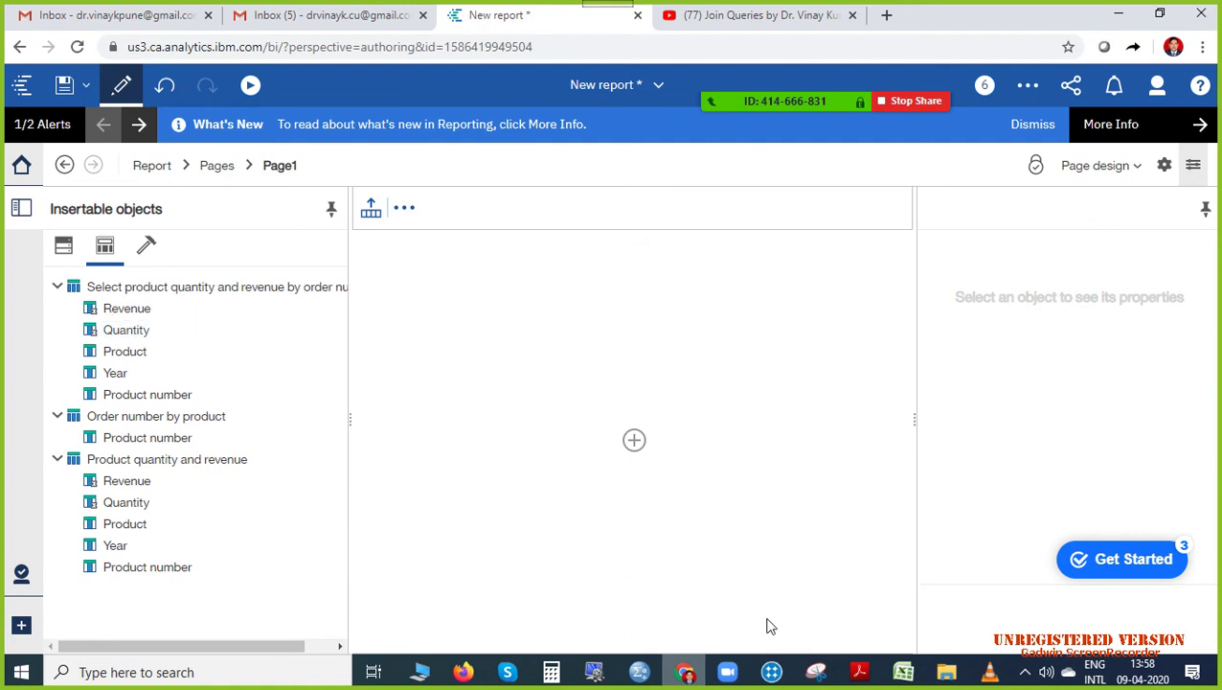
Recheck step 3 of the guide and add all items of "Select product quantity and revenue by order number" to Page1 as a list.
click(859, 673)
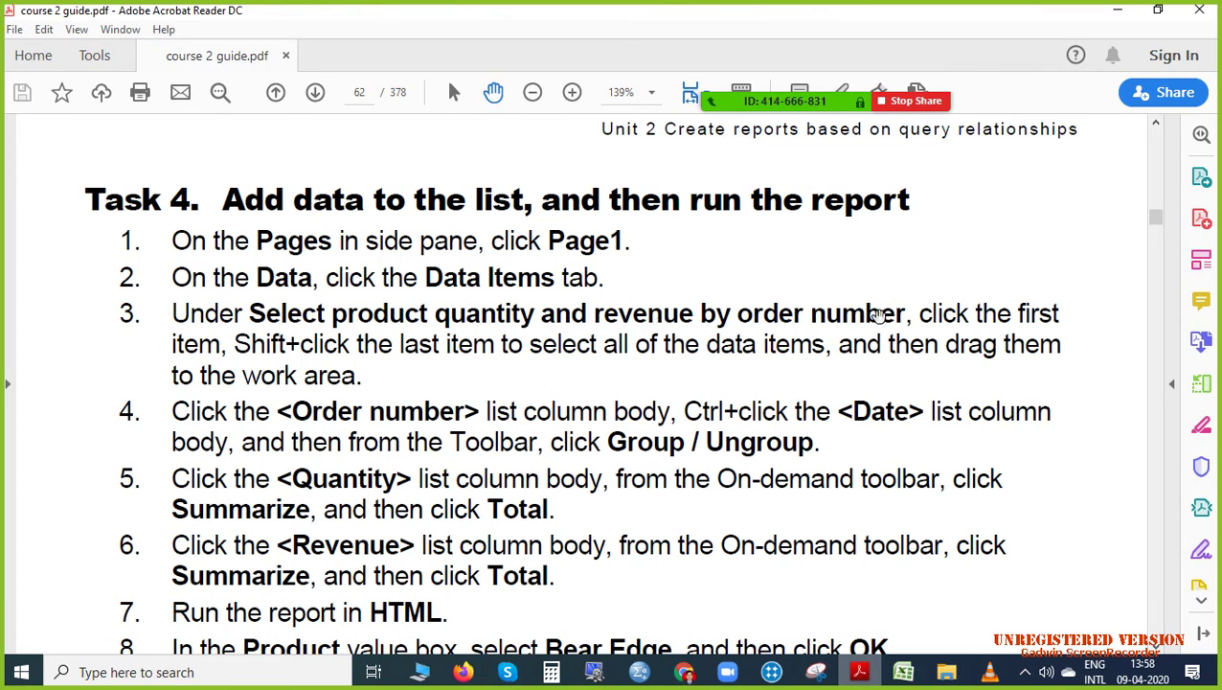
click(684, 671)
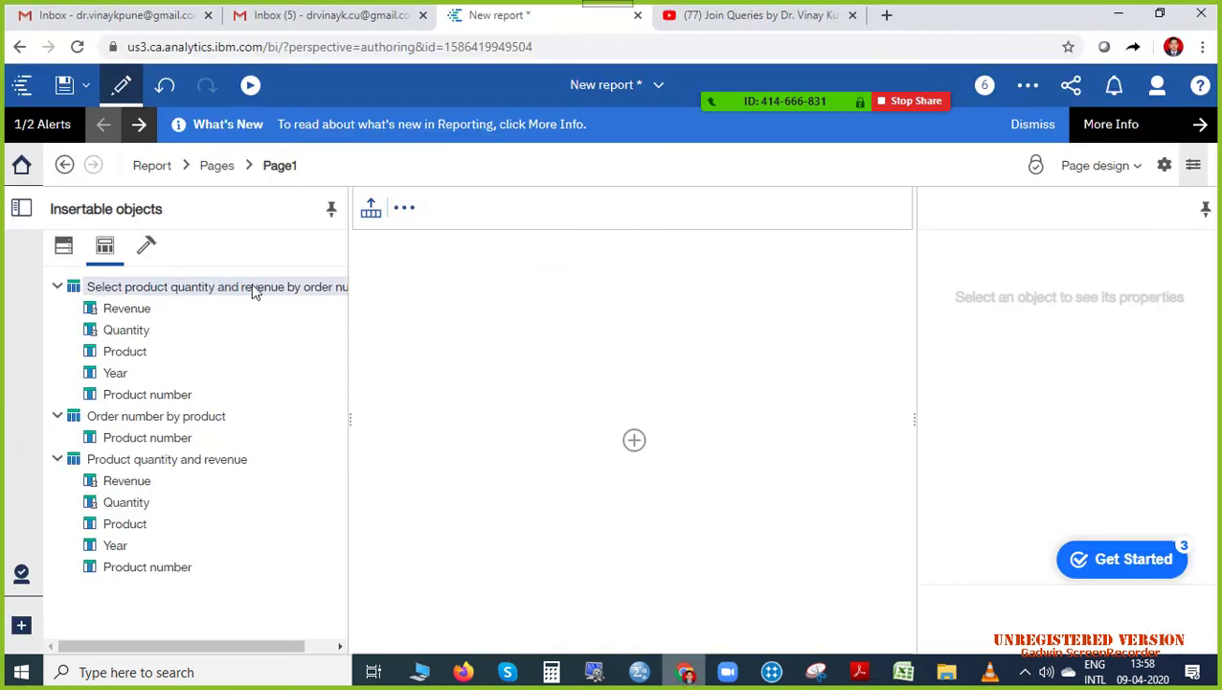
drag(252, 290, 579, 431)
drag(698, 425, 643, 435)
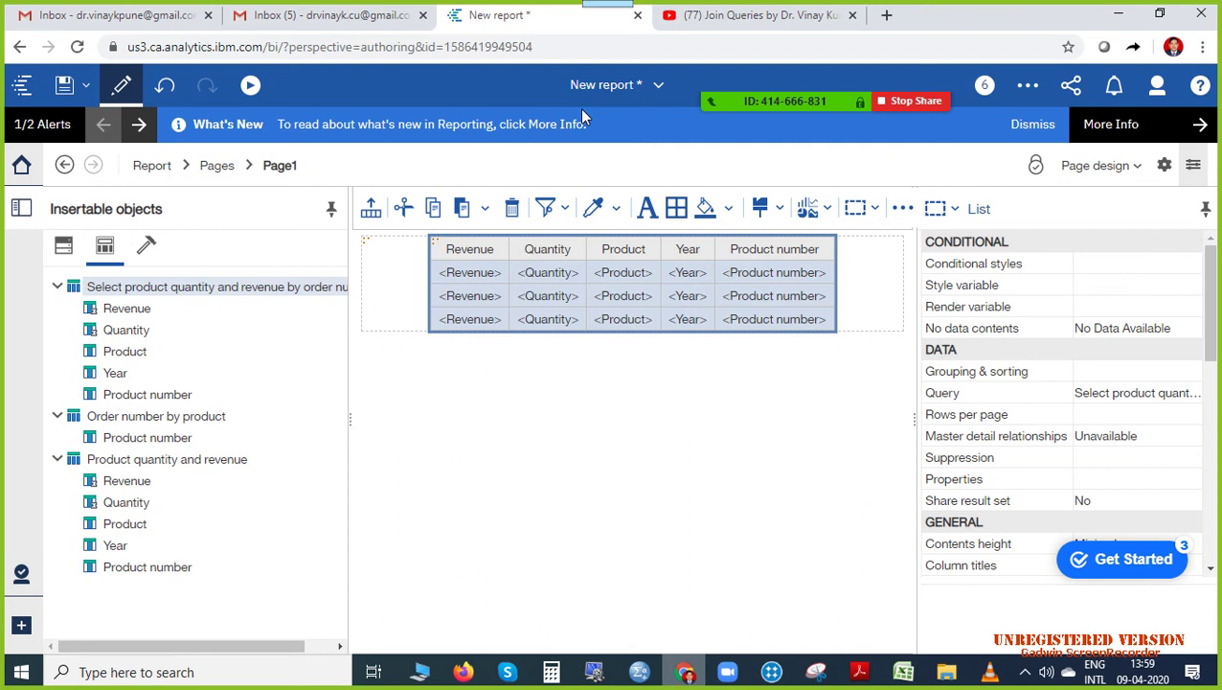
Read steps 4 to 8 of Task 4 in the course guide and examine the column order in its sample result.
click(861, 673)
scroll(478, 360, down, 1)
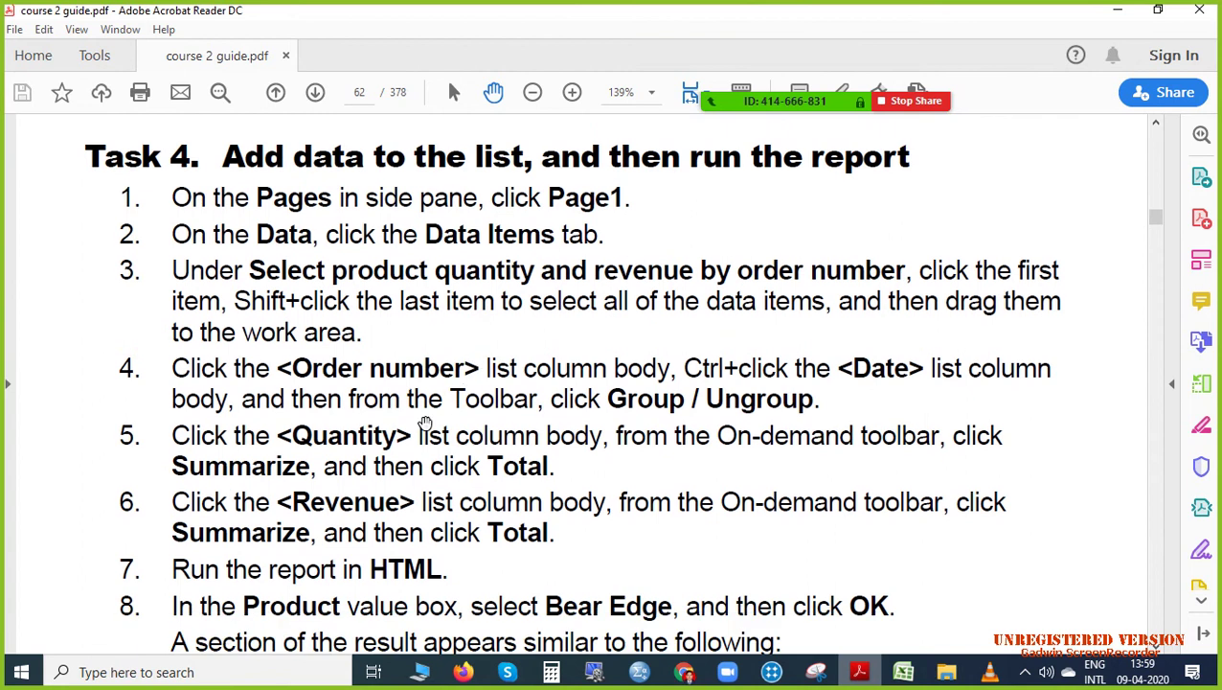
scroll(424, 423, down, 5)
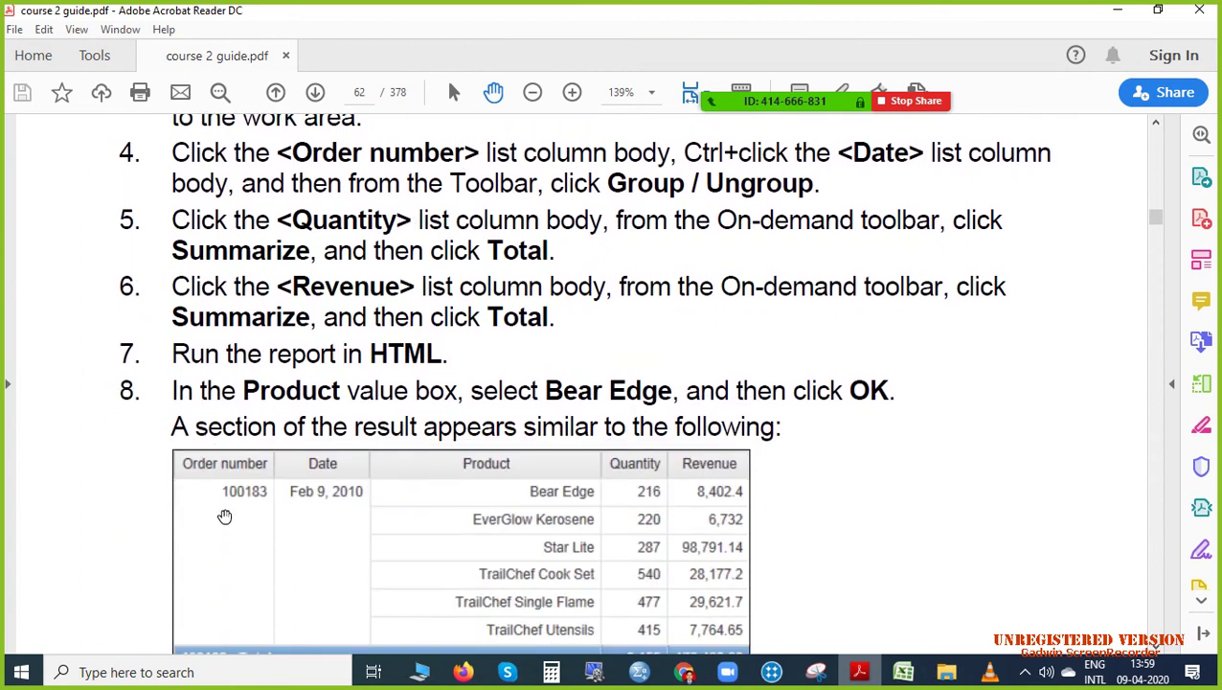
click(684, 672)
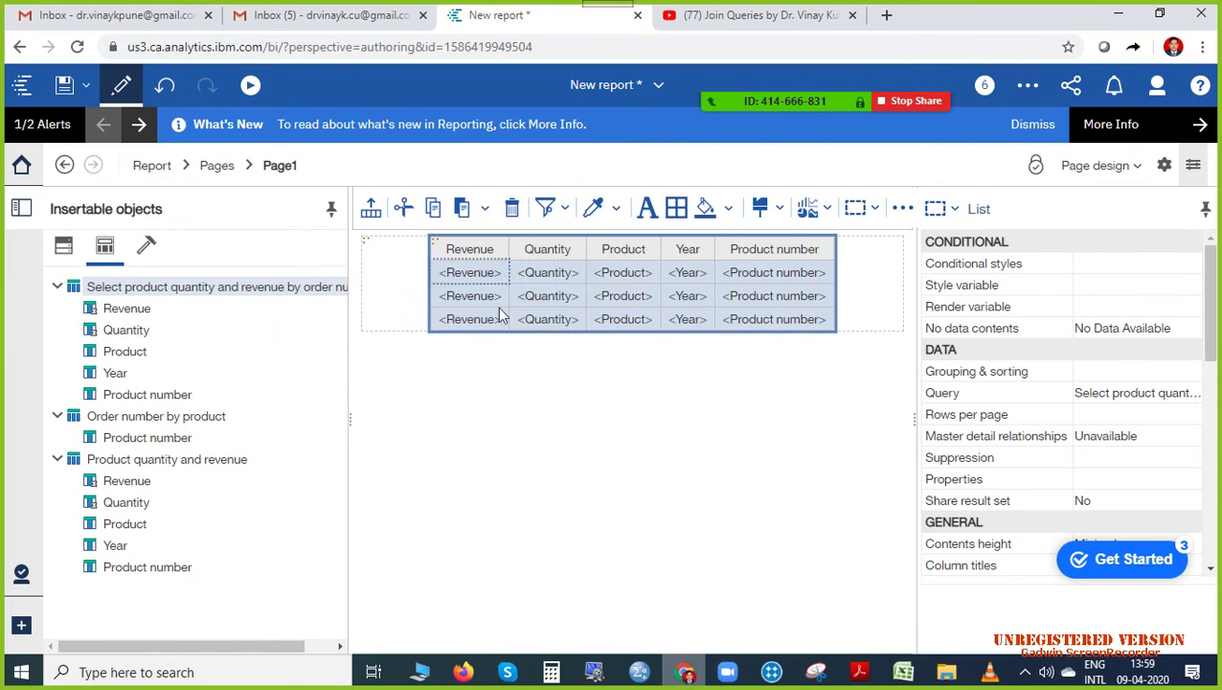
click(766, 251)
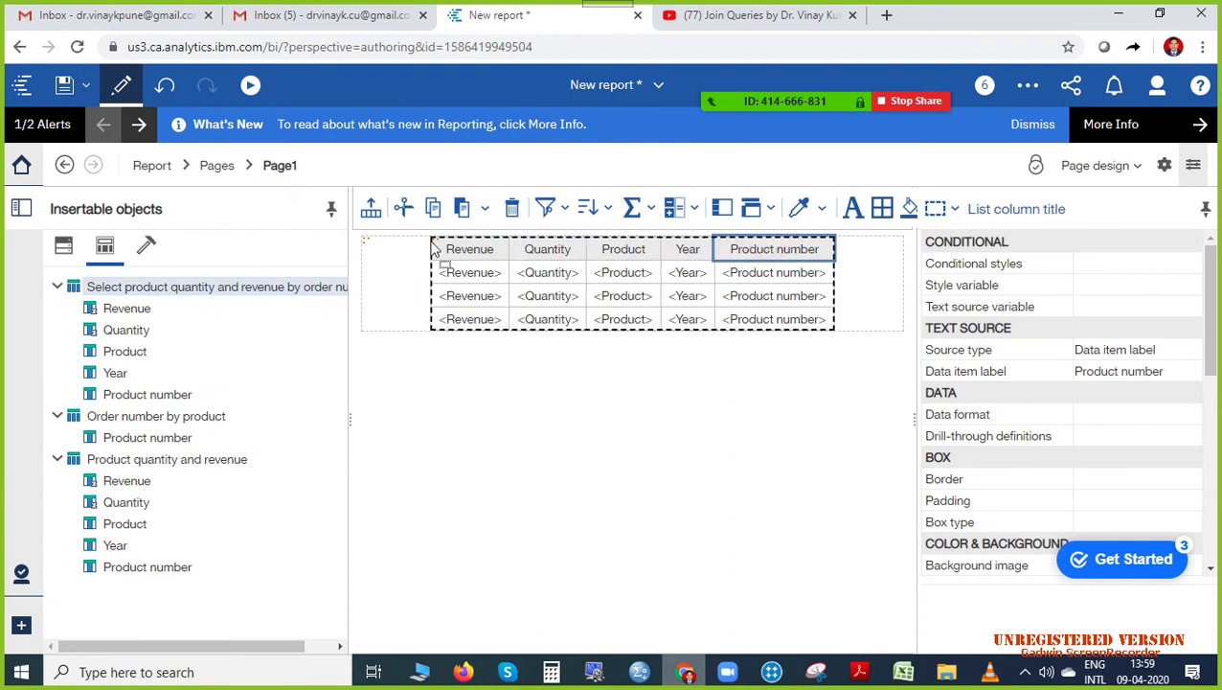
drag(433, 247, 415, 251)
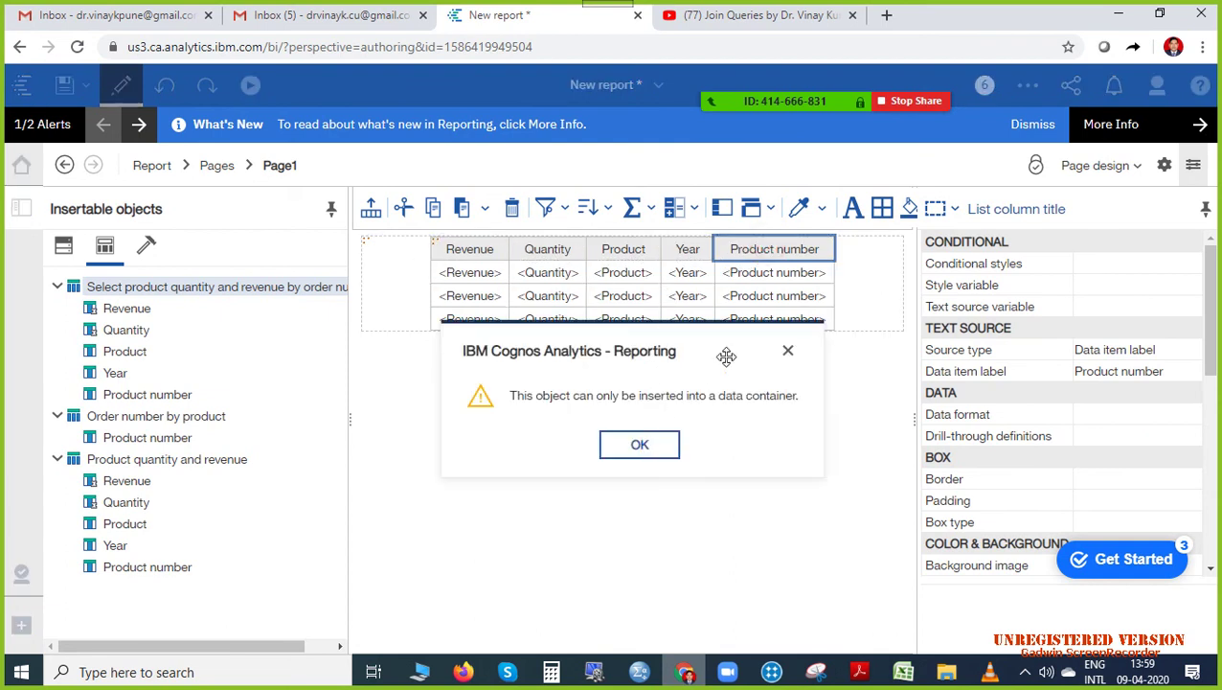
click(792, 353)
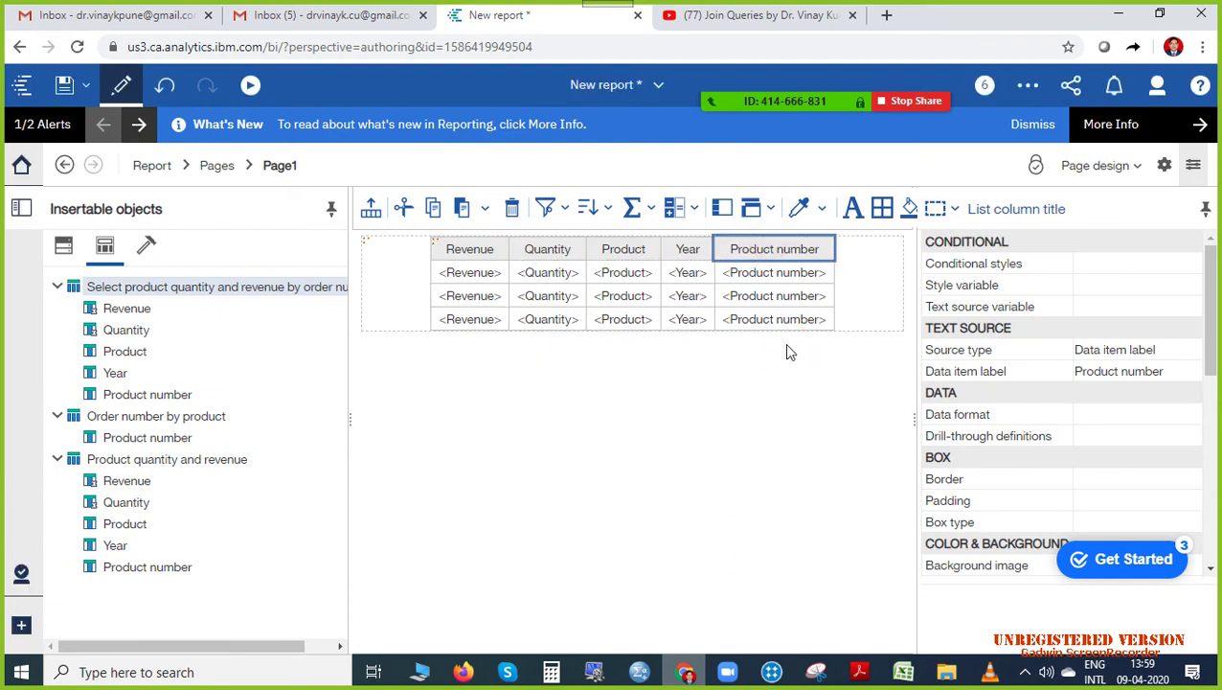
Make Product number the list's first column and Year its second, following the sample result in the course guide.
click(752, 276)
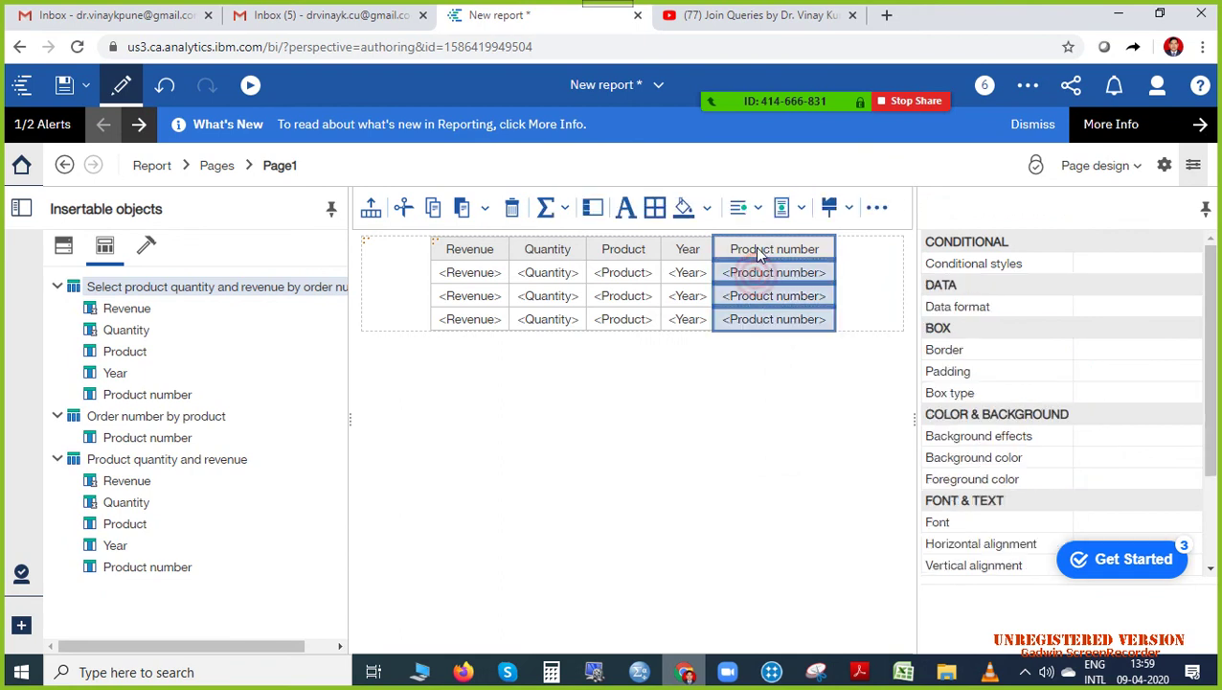
drag(757, 249, 456, 258)
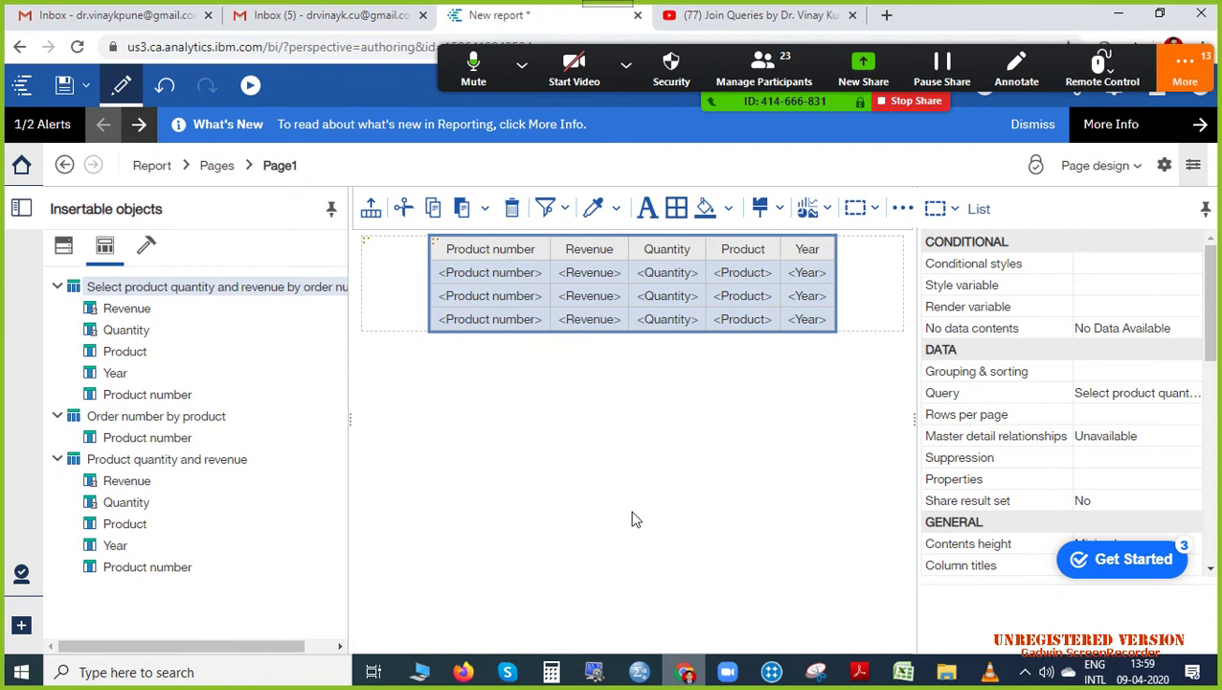
click(860, 672)
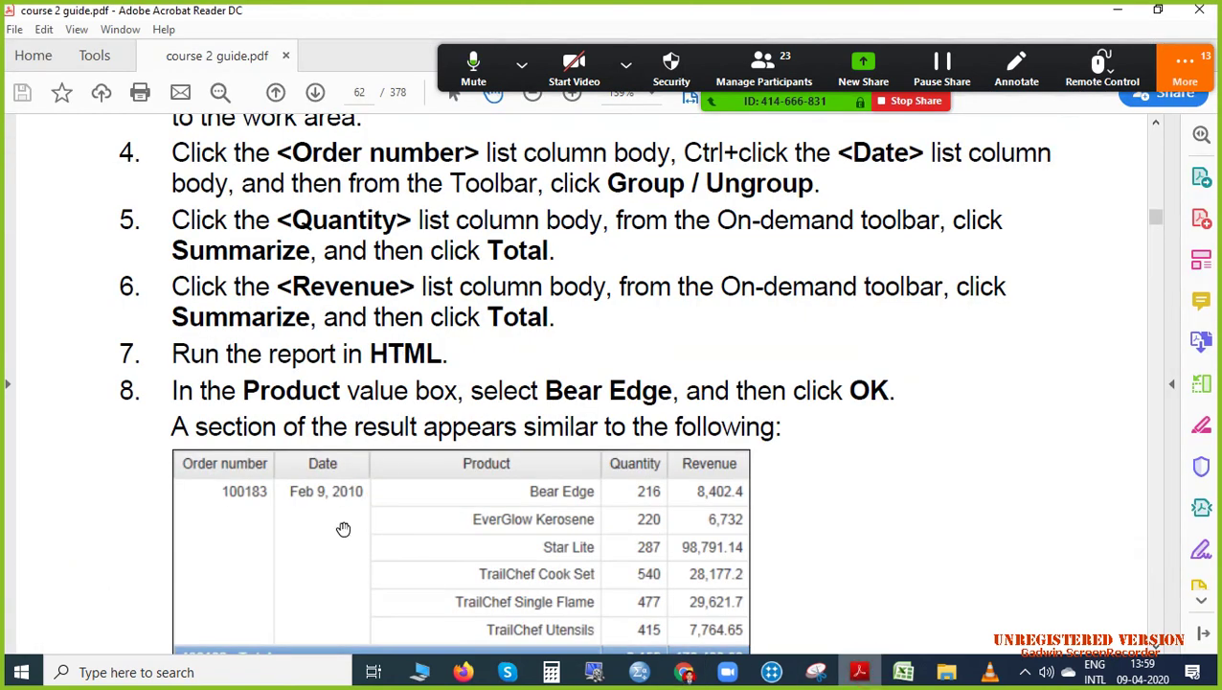
click(683, 672)
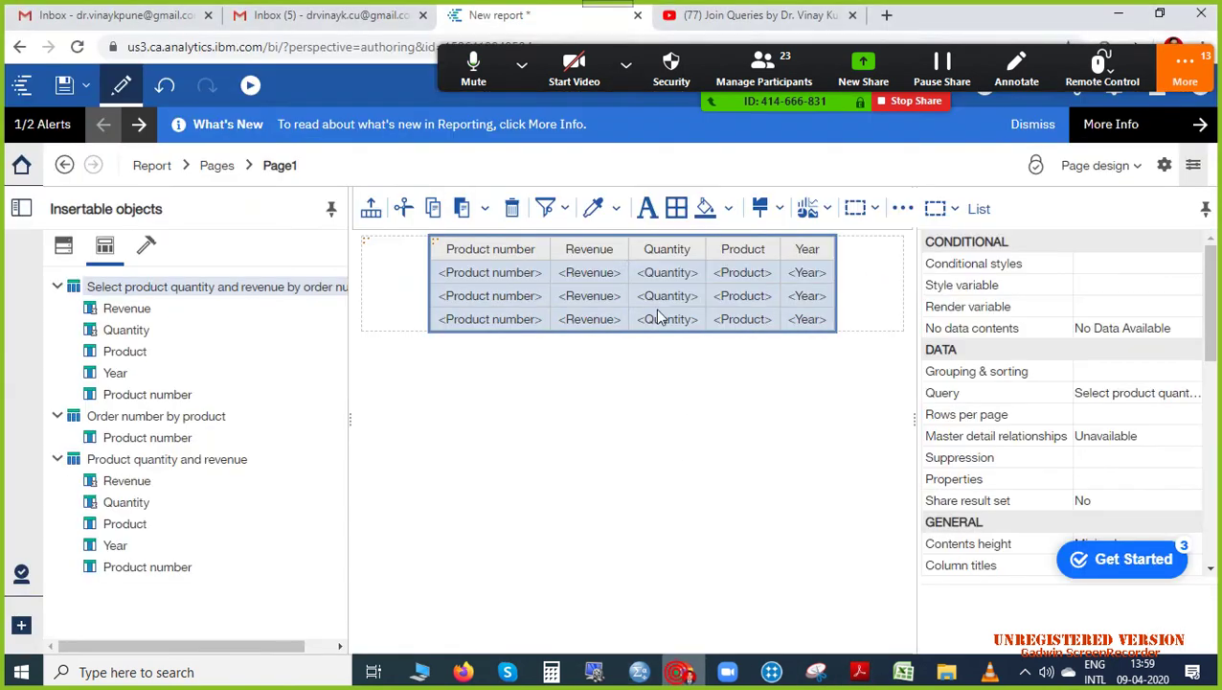
click(814, 248)
click(807, 274)
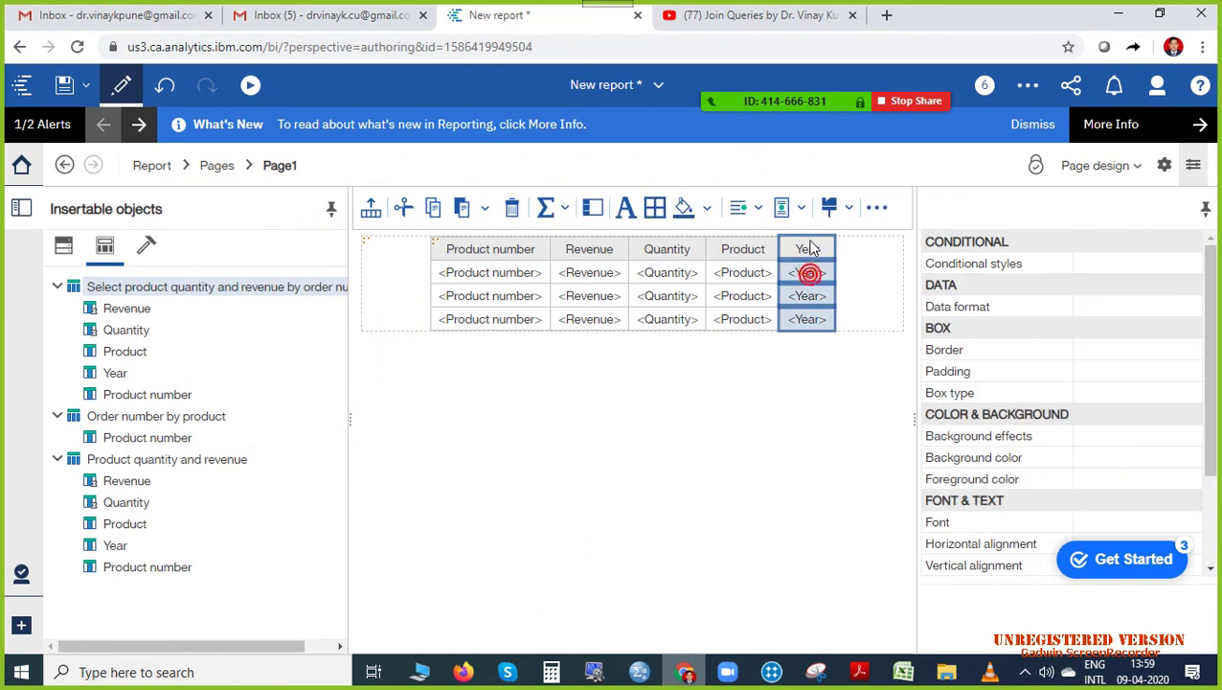
drag(728, 259, 575, 249)
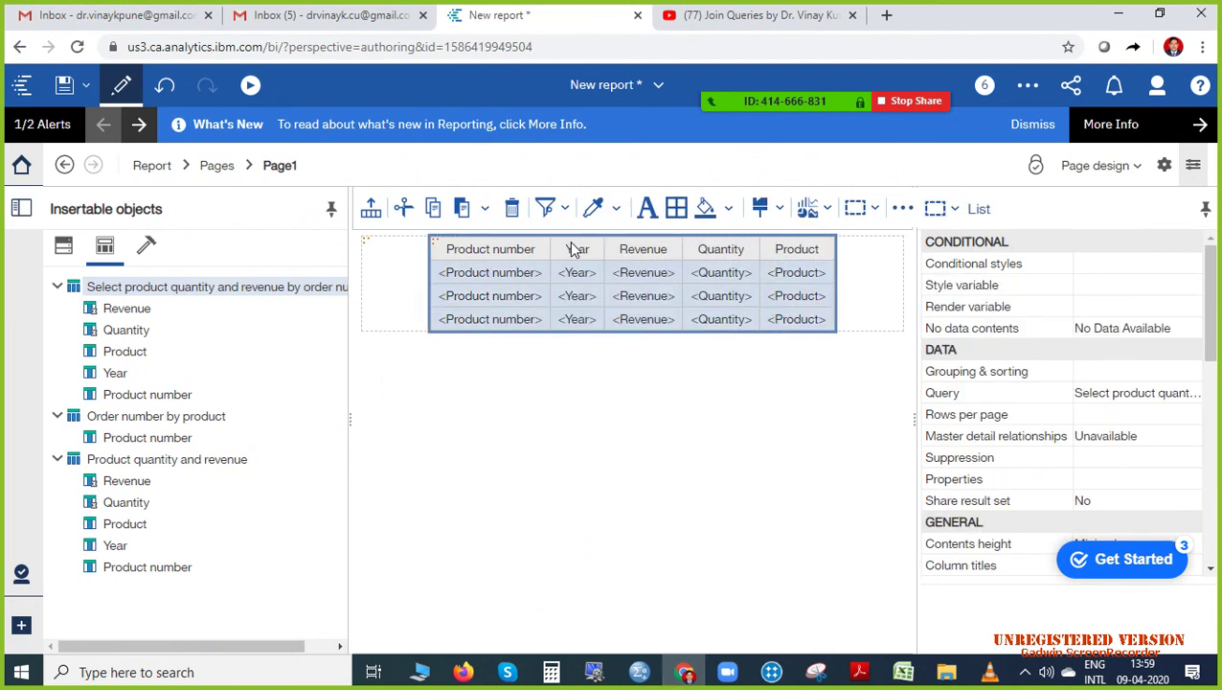
Check the guide's sample result again and move the Product column directly after Year in the list.
click(859, 671)
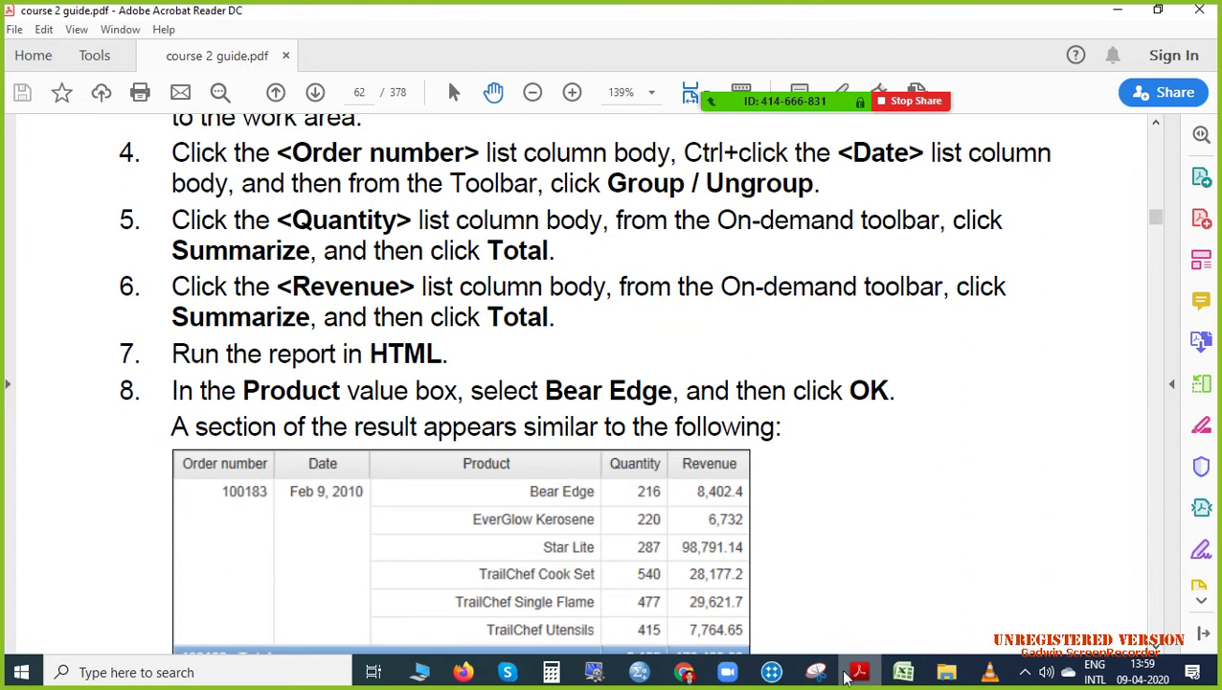
key(alt+Tab)
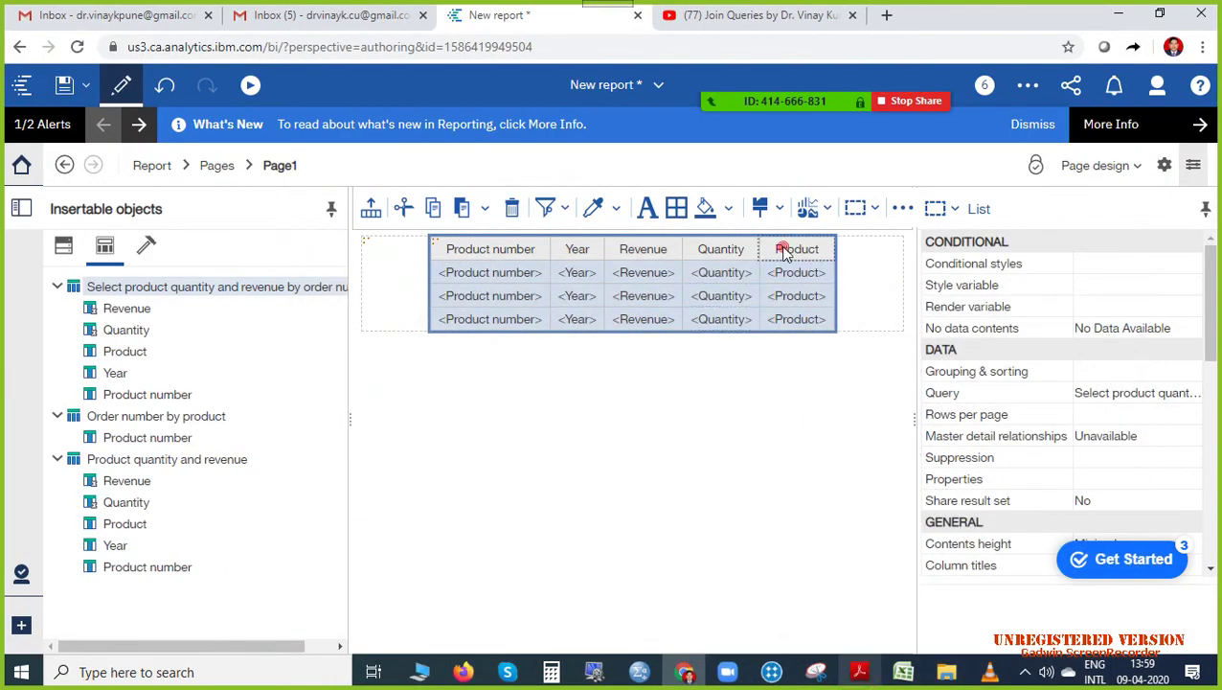
drag(784, 251, 647, 262)
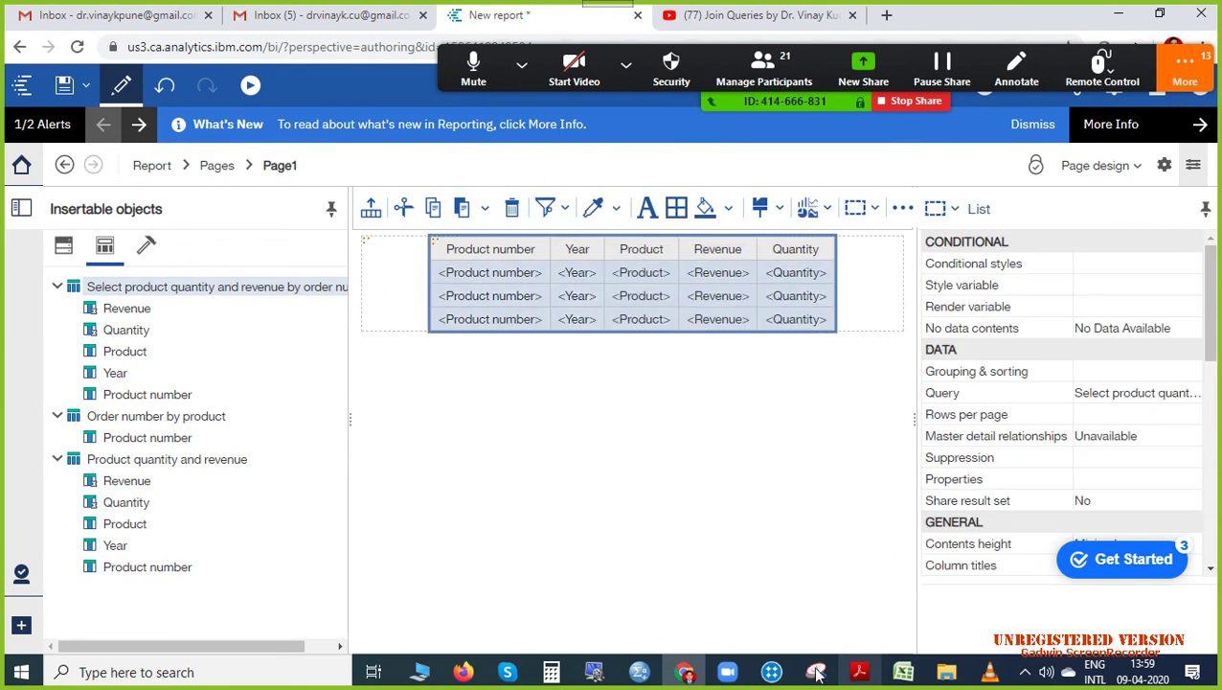
Check the column order in the course guide's sample result and move the Quantity column between Product and Revenue.
click(859, 672)
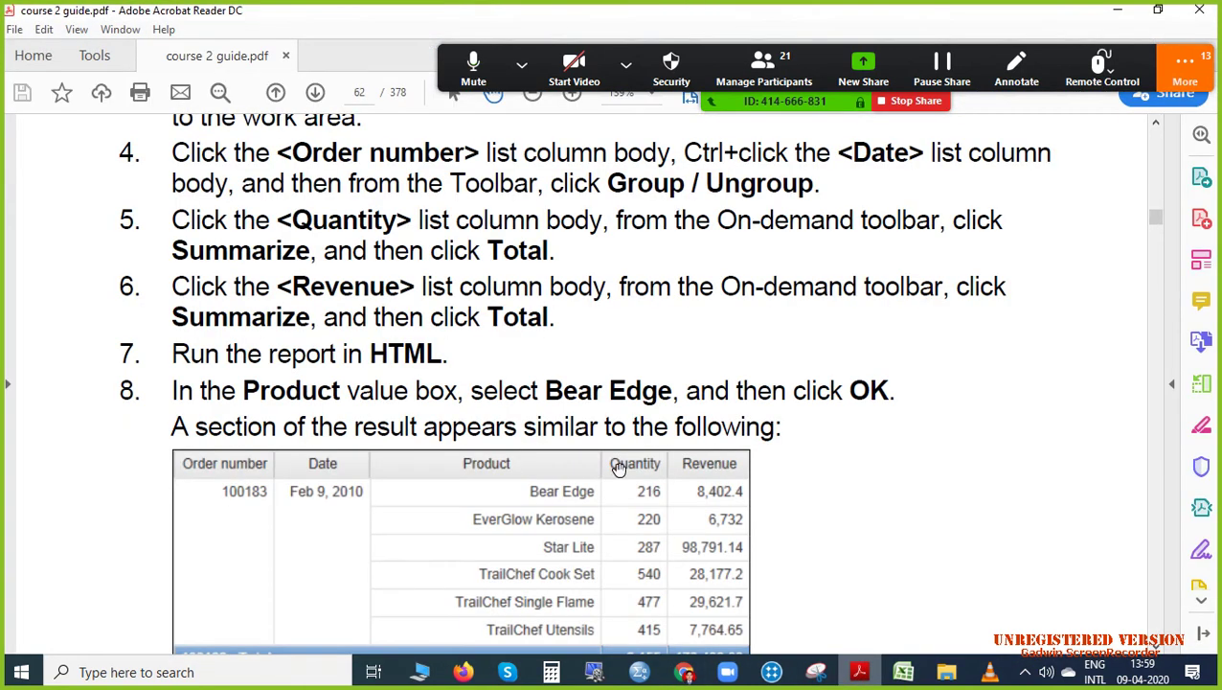
click(860, 674)
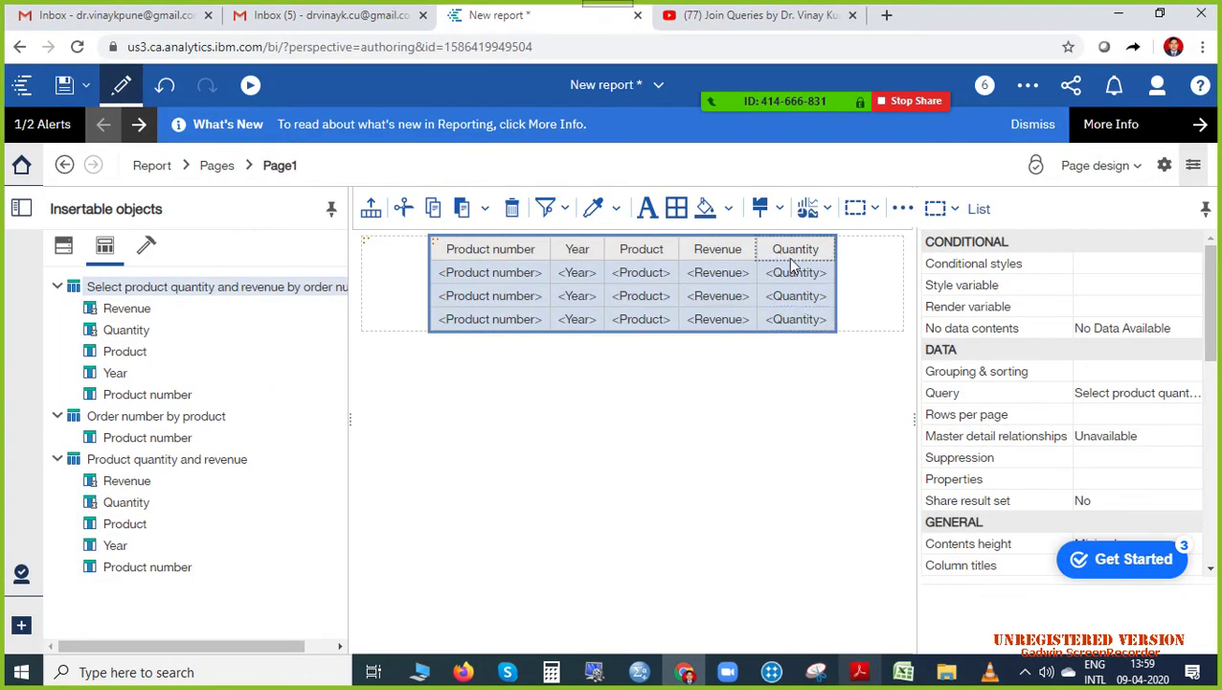
click(788, 251)
click(791, 274)
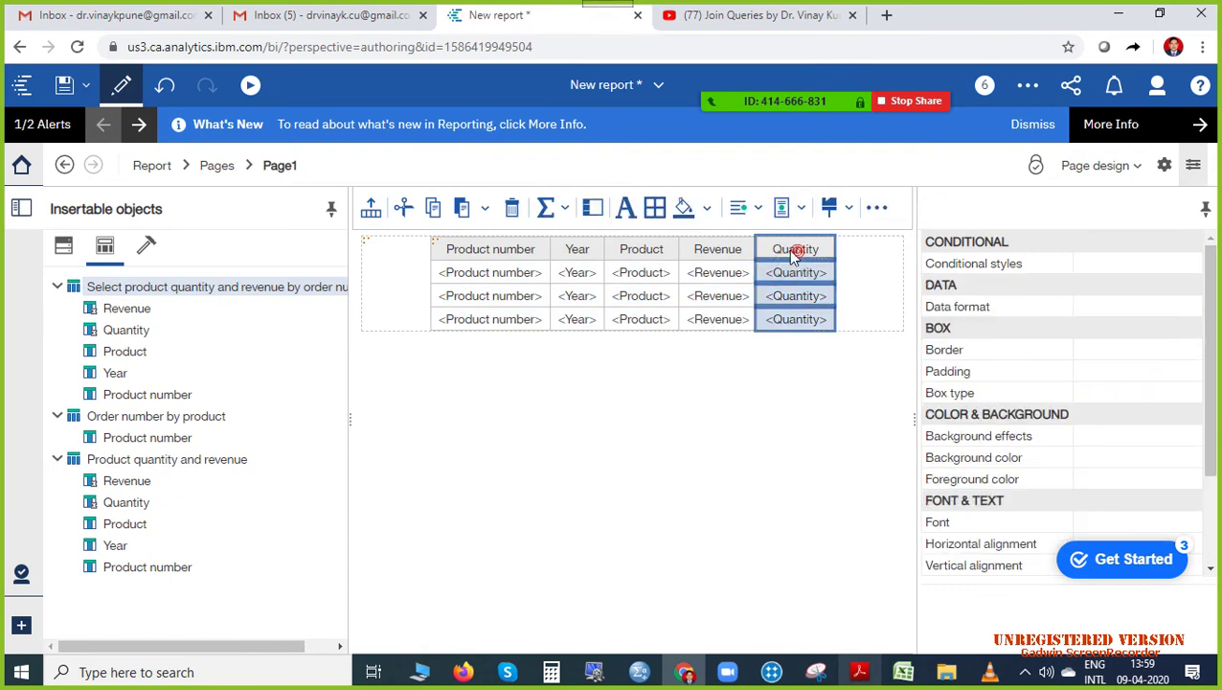
drag(679, 251, 673, 253)
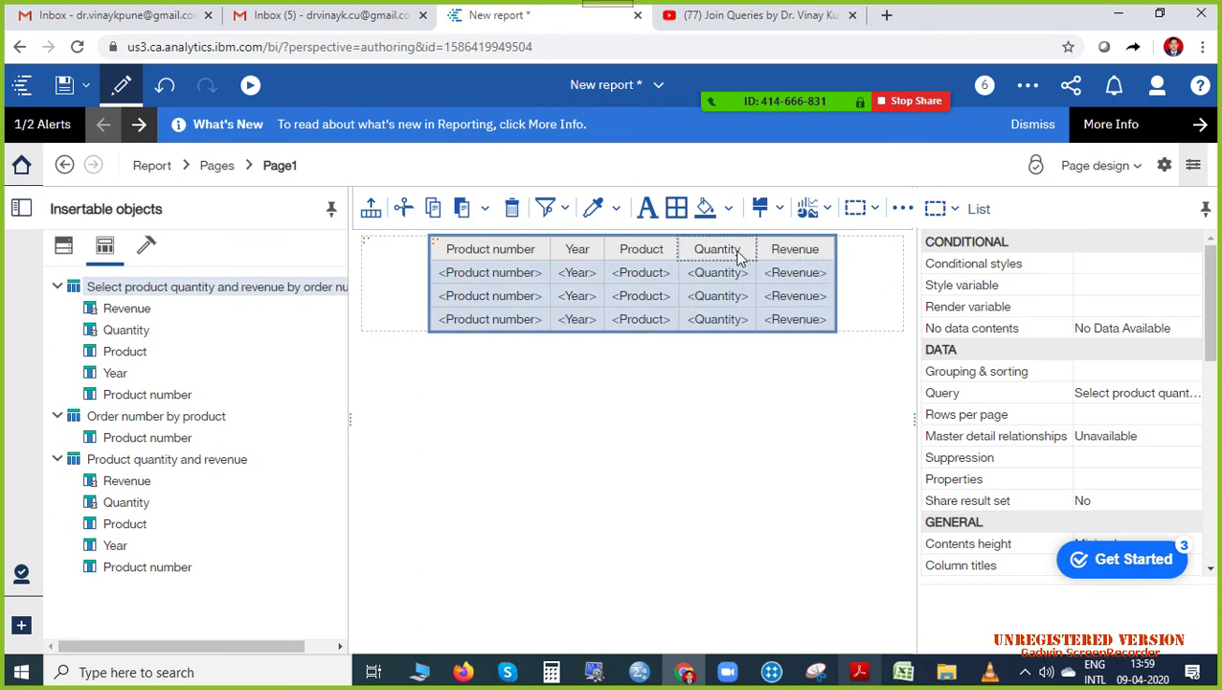
Consult step 4 of the course guide and group the list by the Product number and Year columns.
click(862, 672)
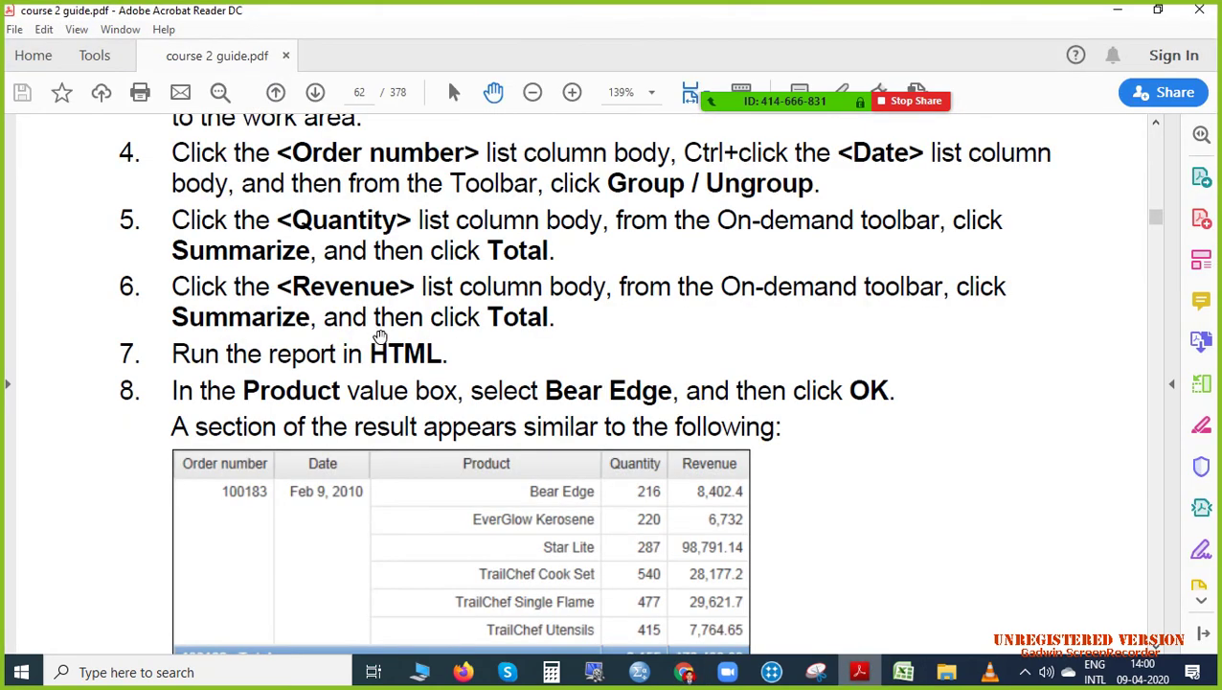
scroll(367, 309, down, 1)
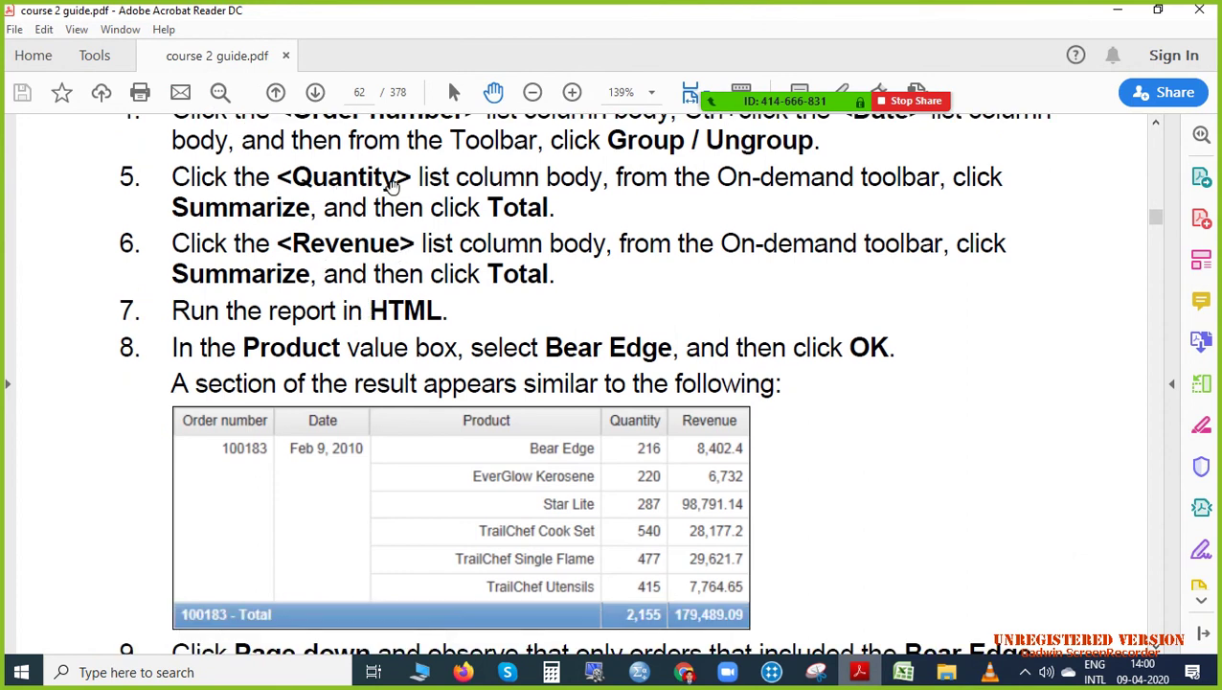
scroll(456, 237, up, 1)
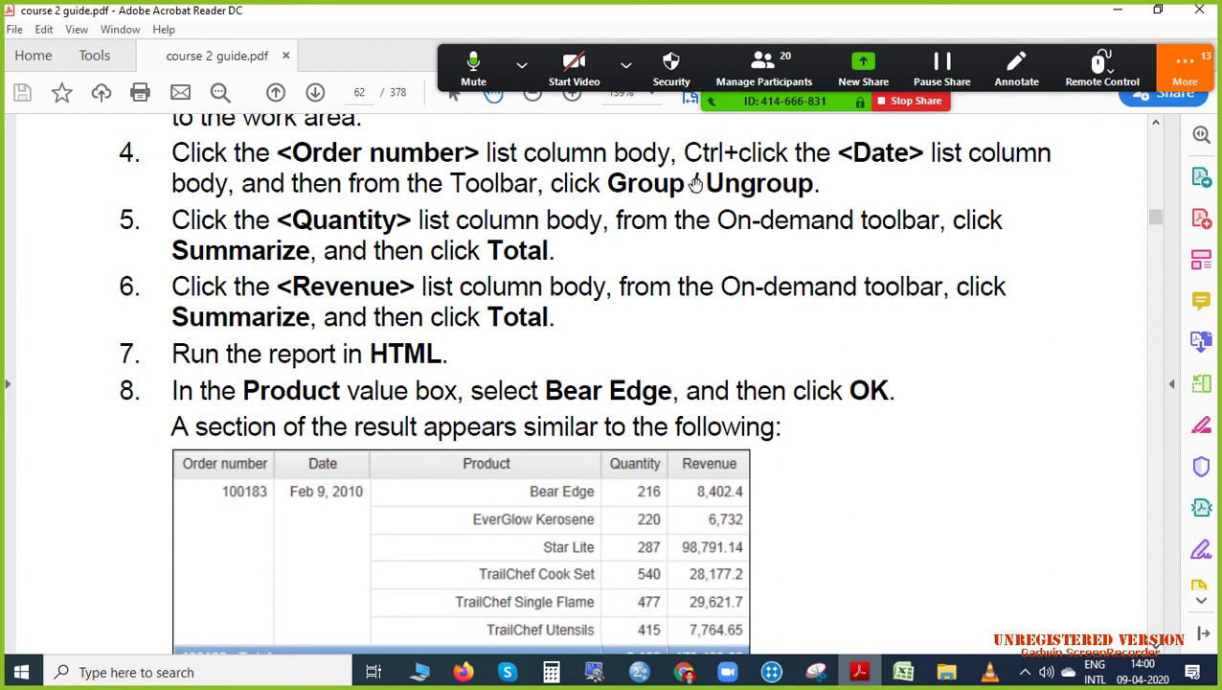
click(684, 671)
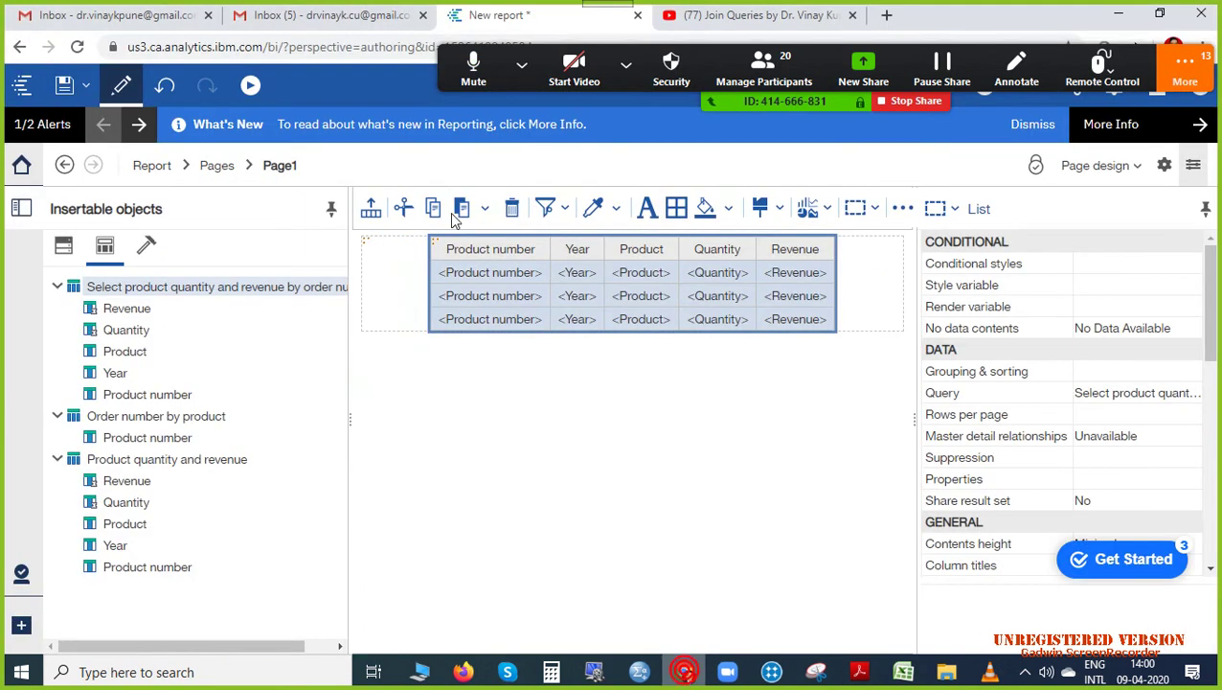
click(544, 247)
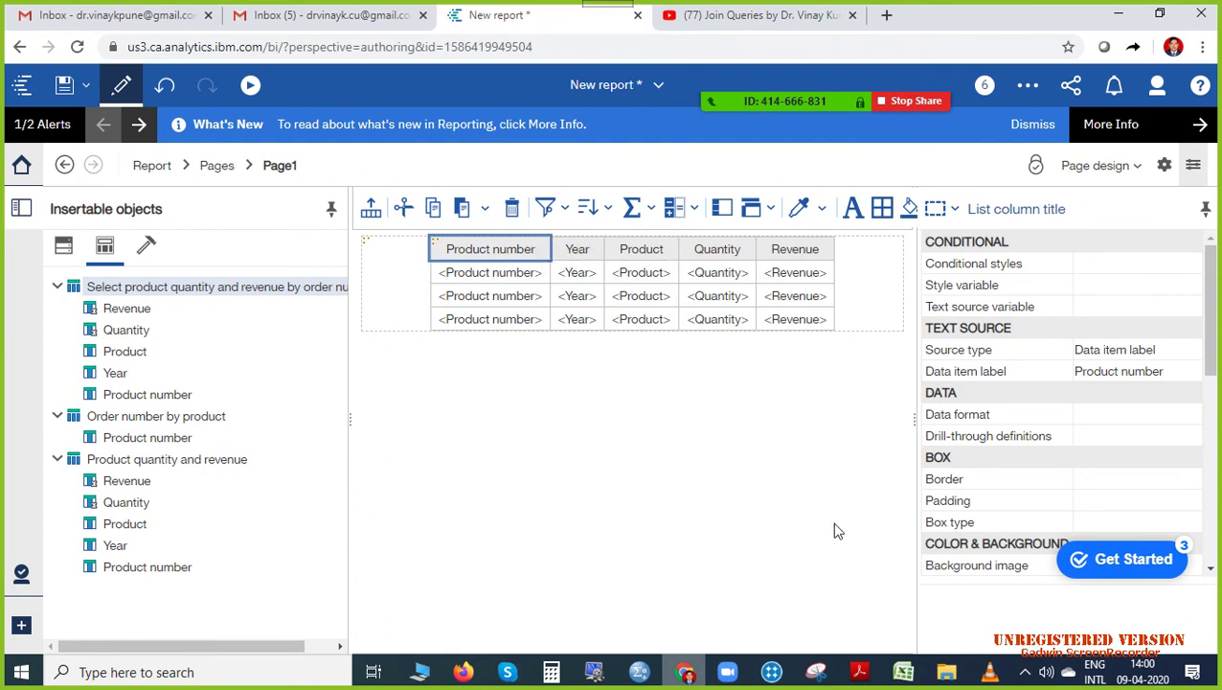
click(860, 672)
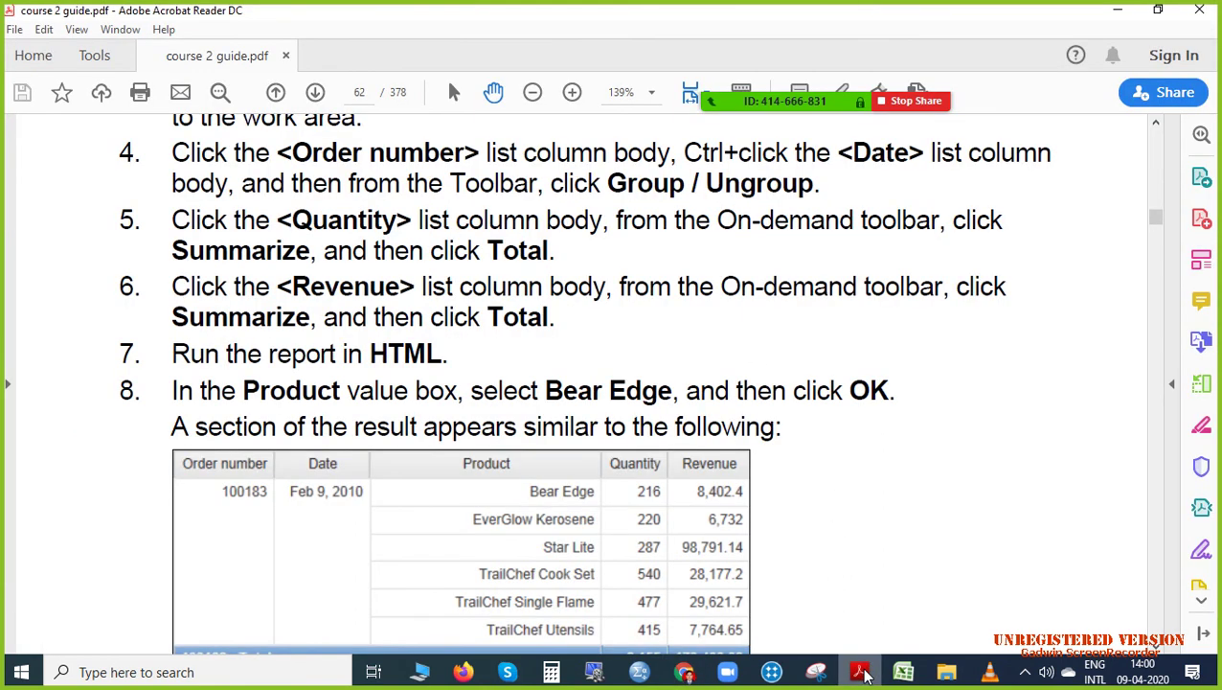
click(684, 672)
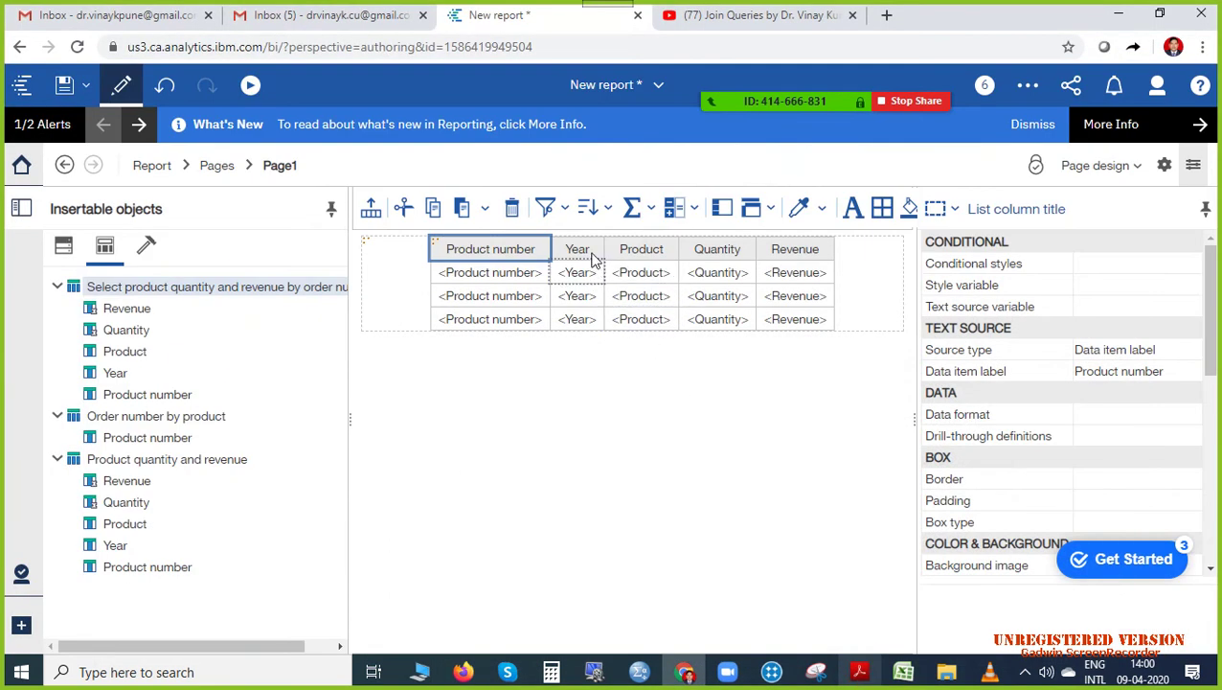
ctrl+click(589, 251)
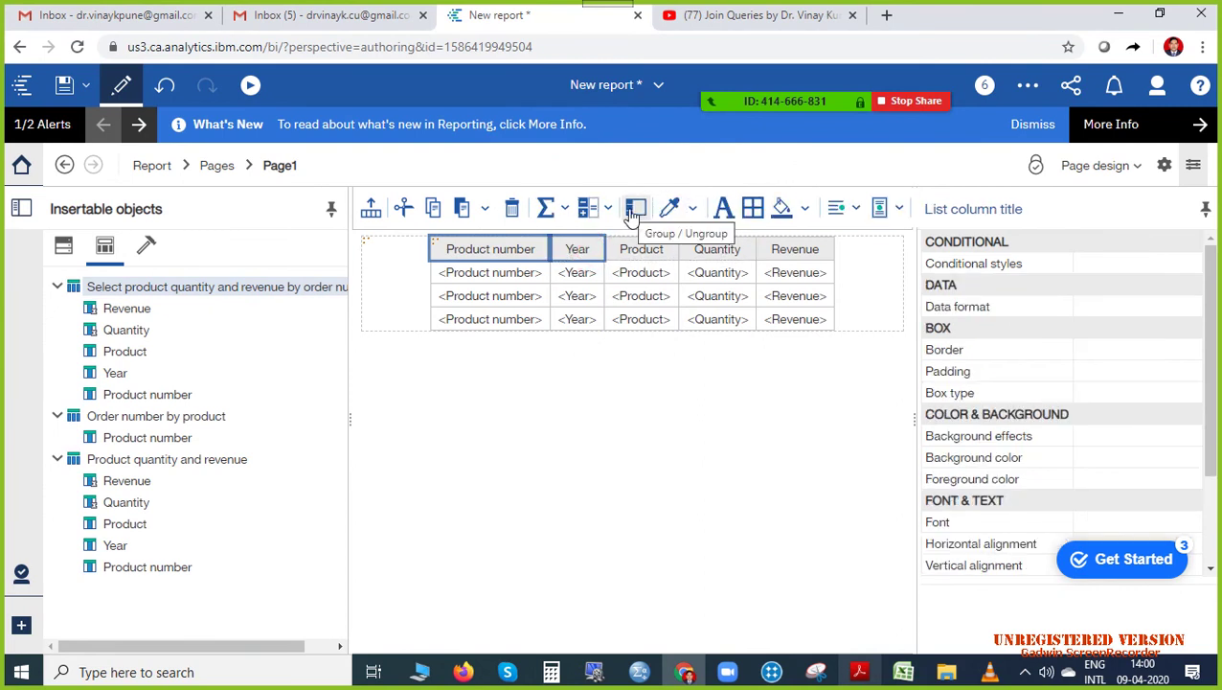
click(634, 211)
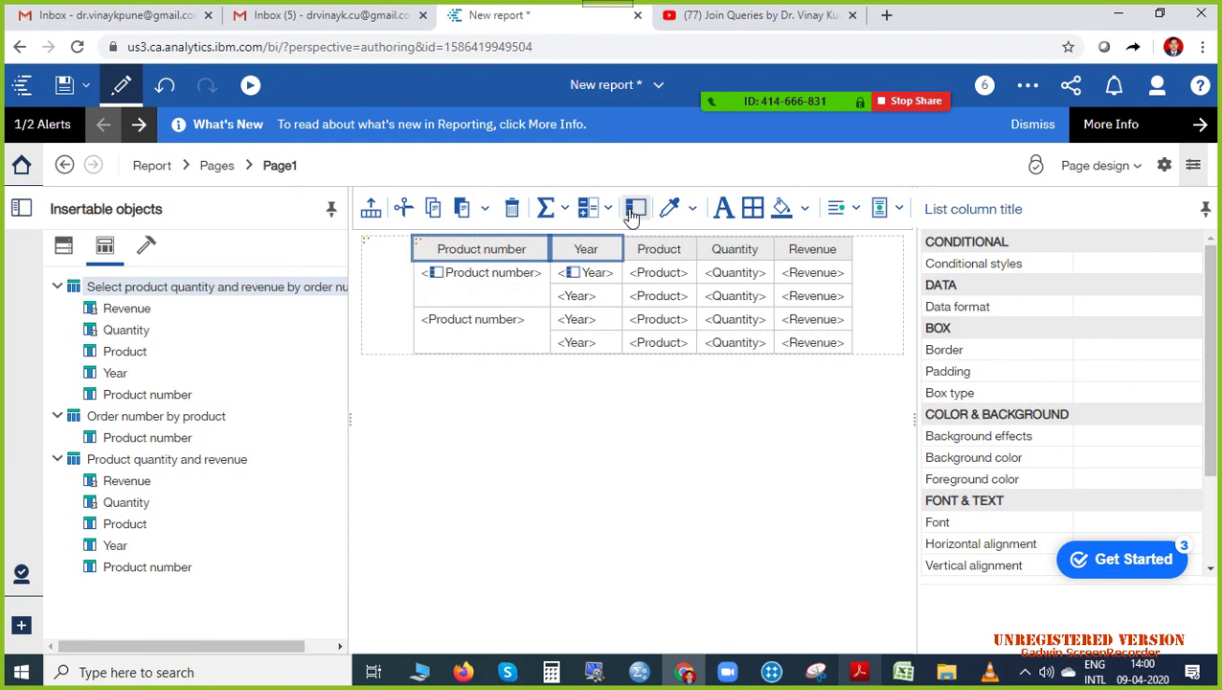
Recheck step 5 of the course guide and summarize the Quantity list column body with Total.
click(753, 251)
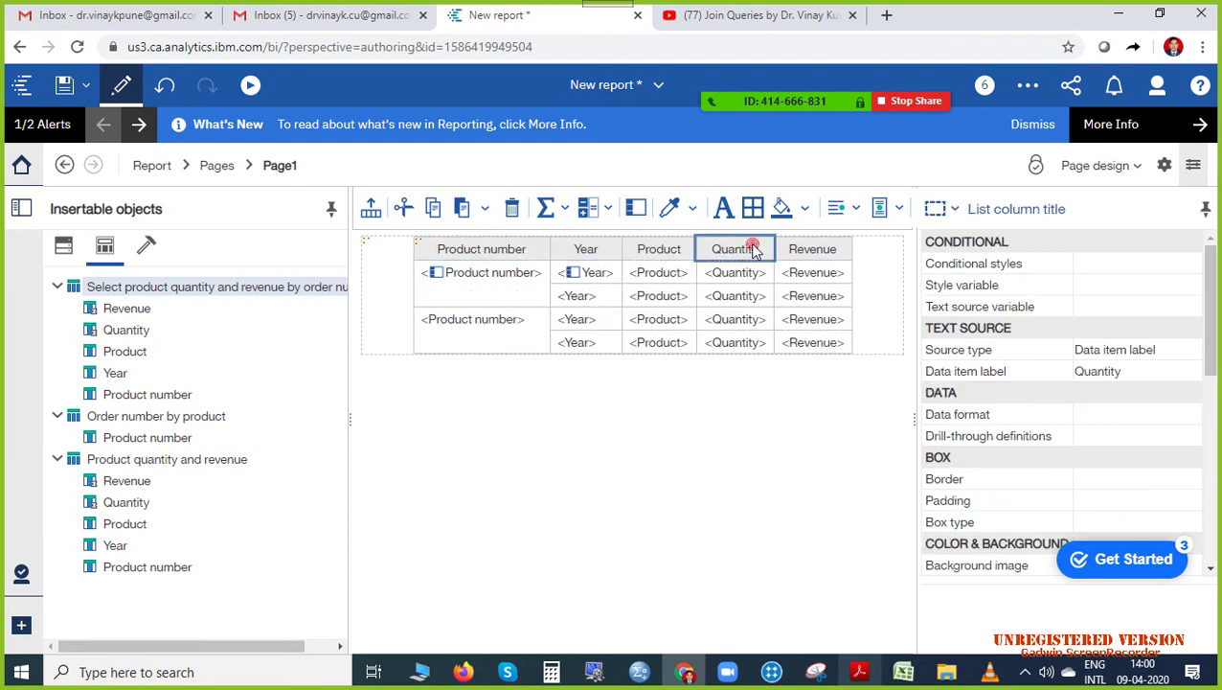
click(862, 674)
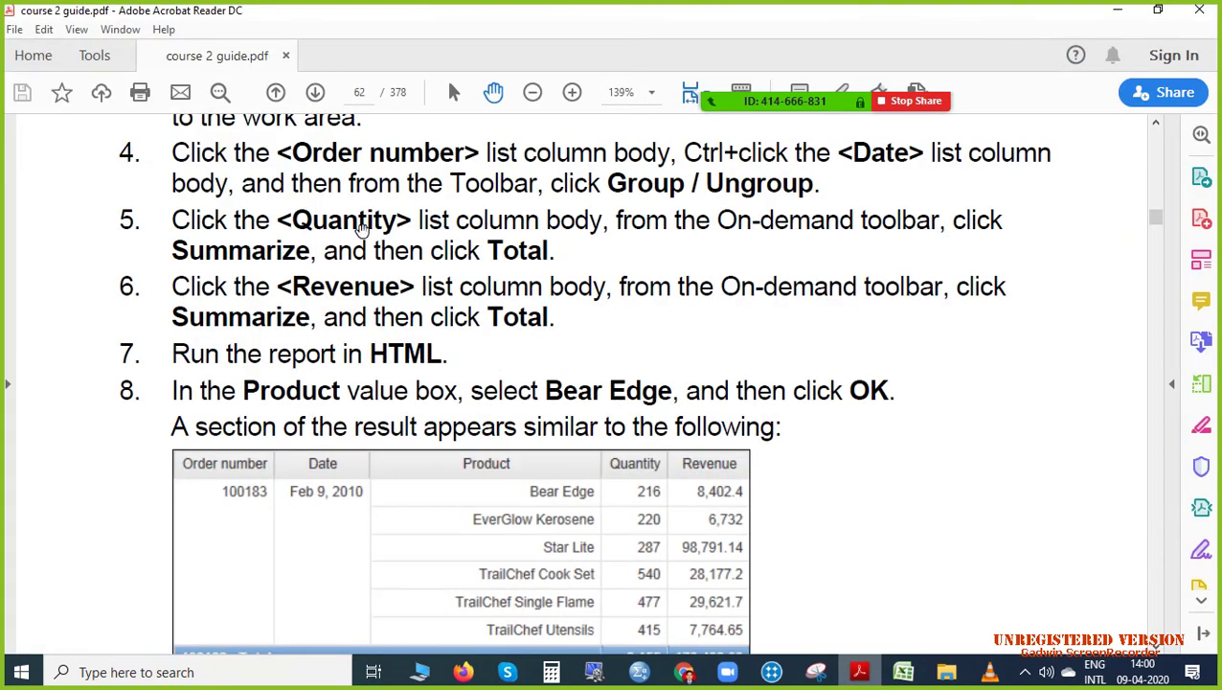
click(776, 668)
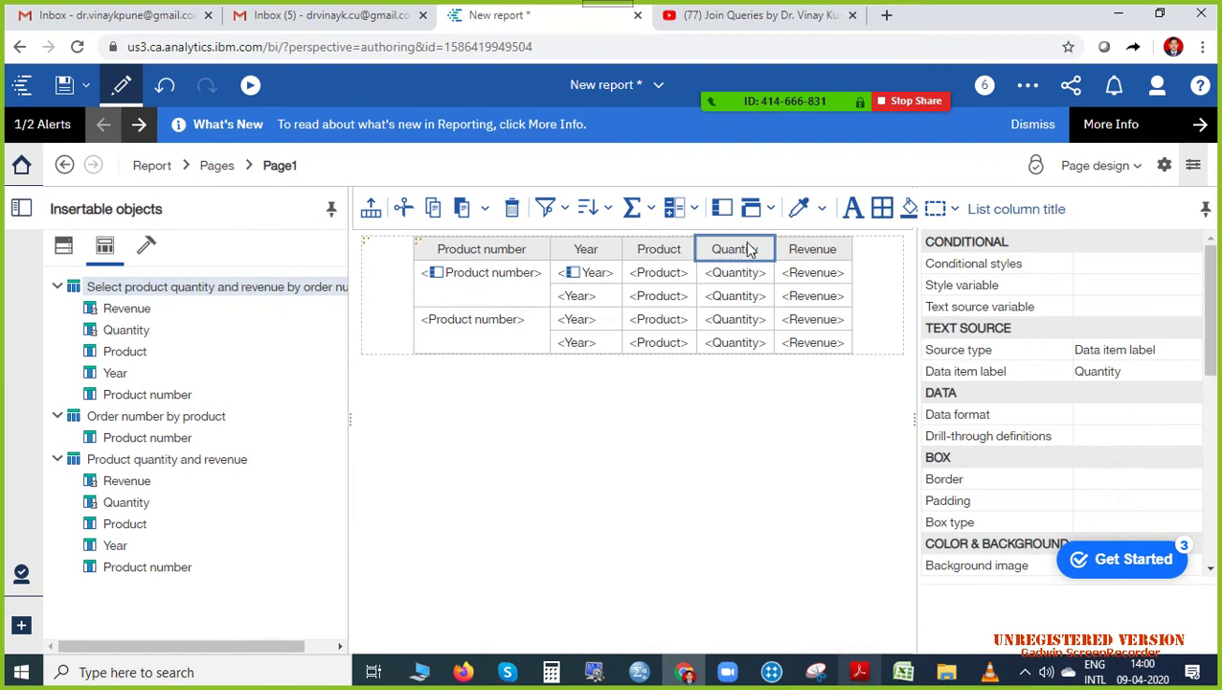
click(747, 275)
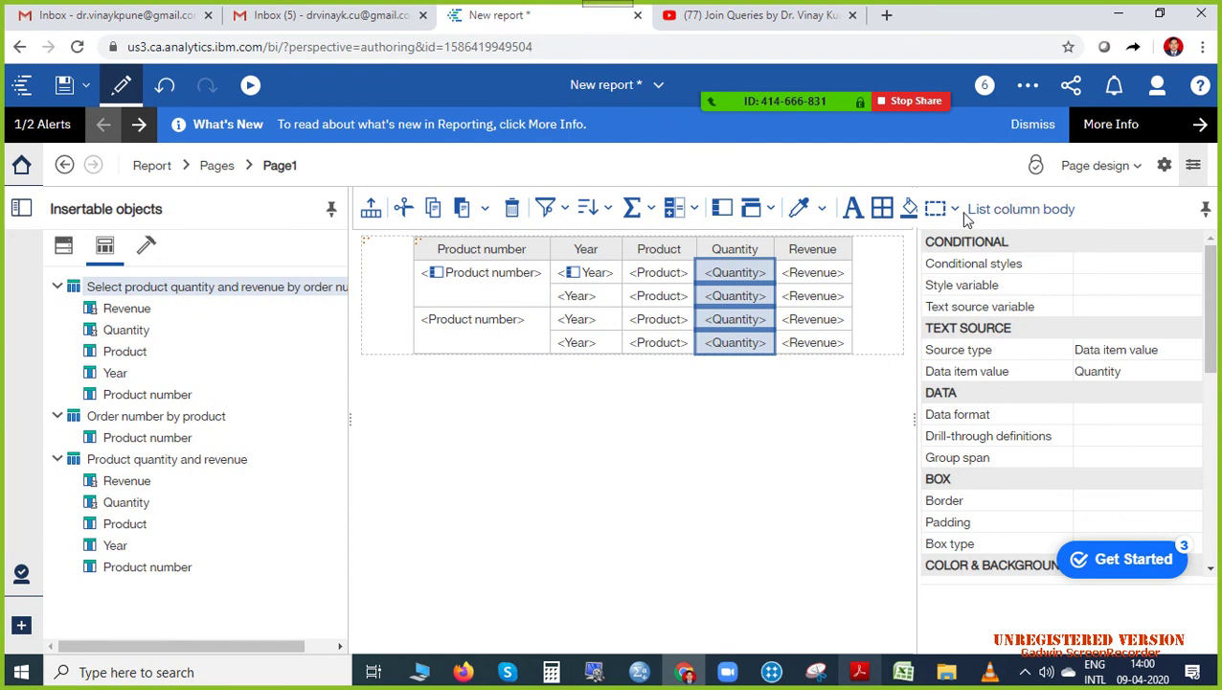
click(650, 204)
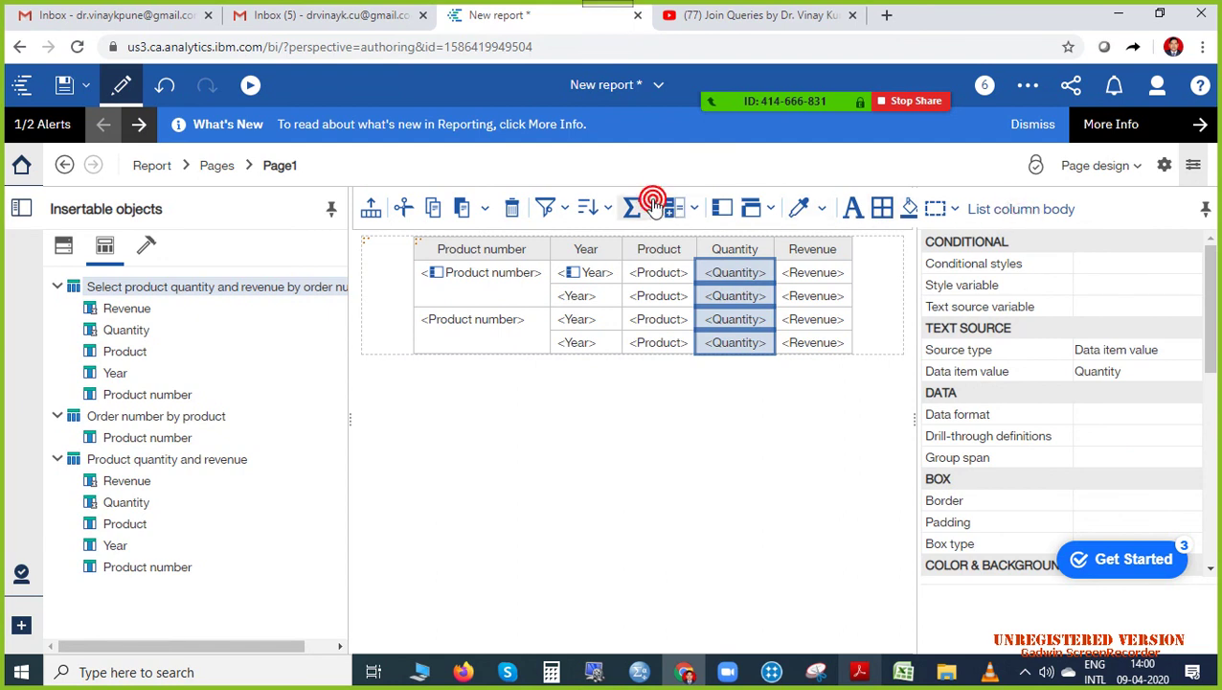
click(653, 275)
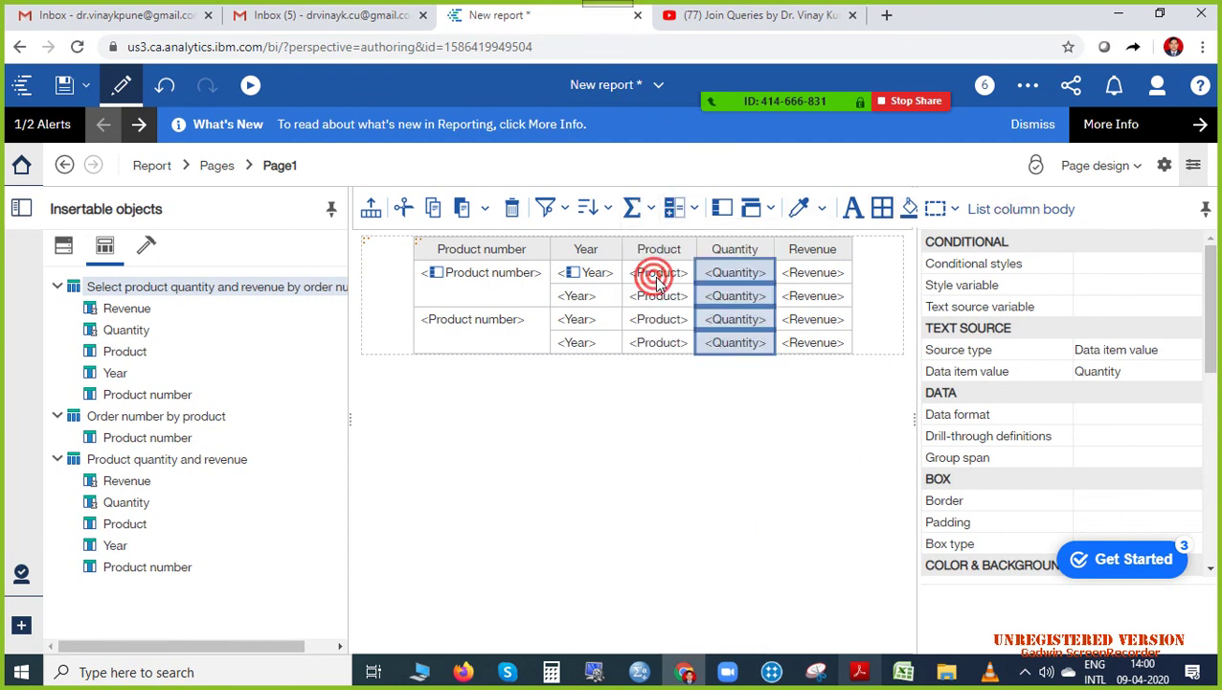
Summarize the Revenue list column body with Total.
click(830, 274)
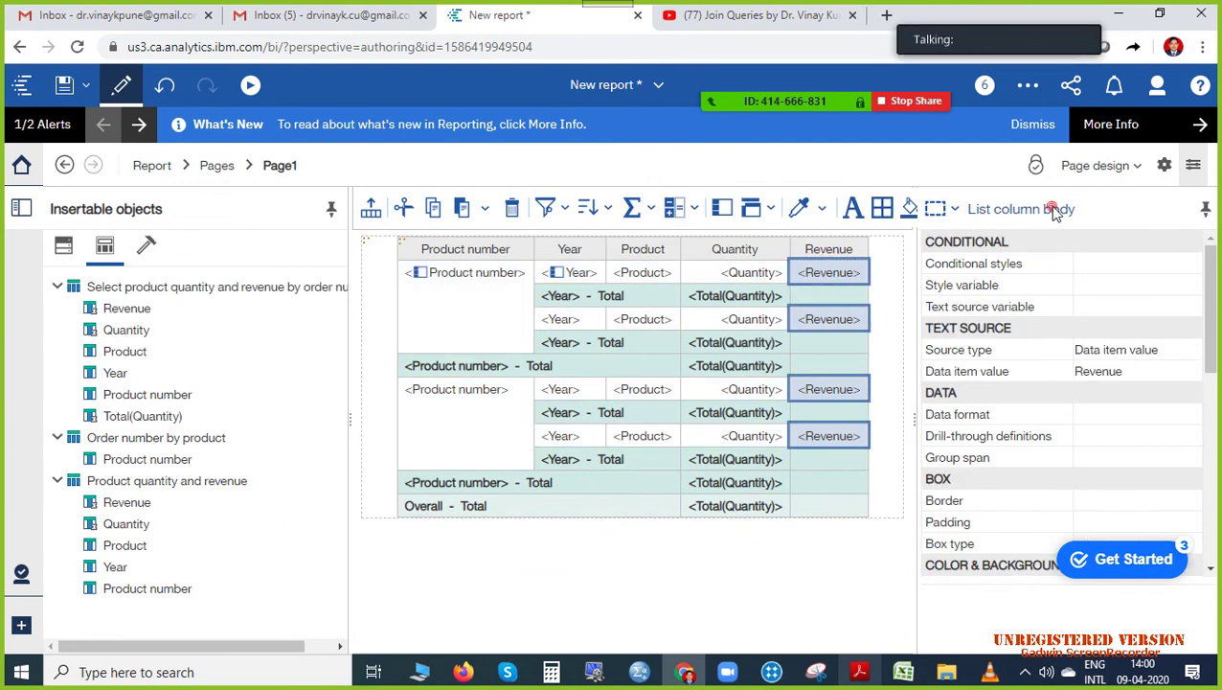
click(650, 208)
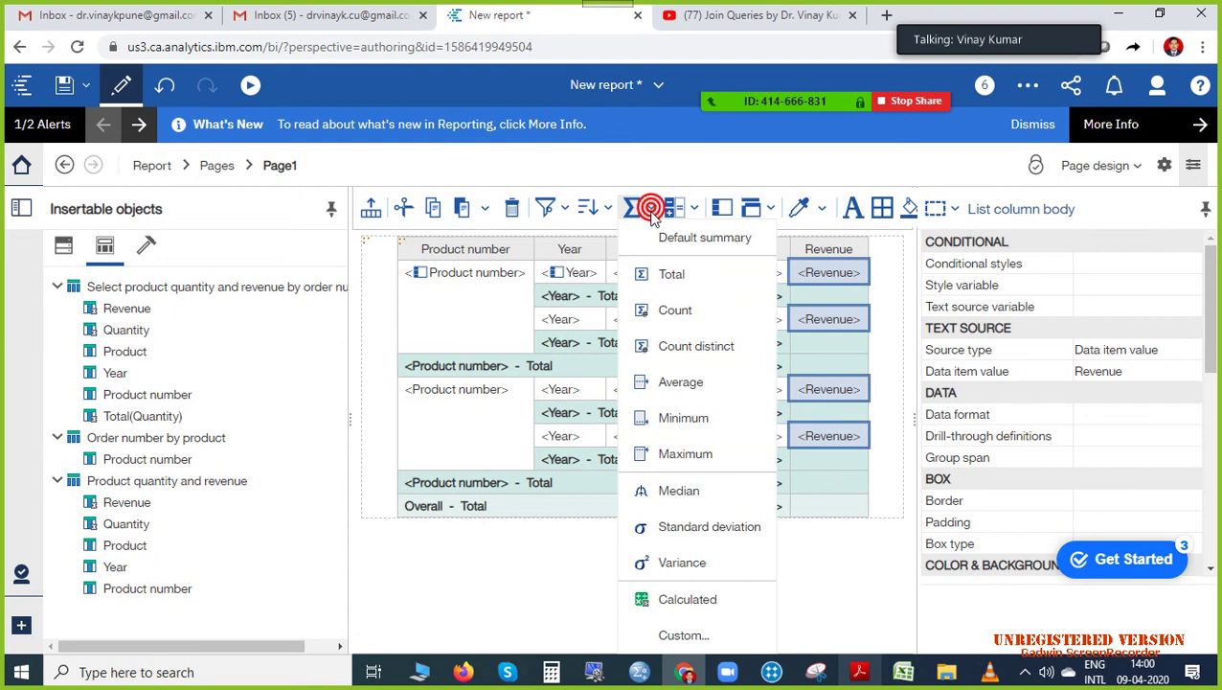
click(663, 274)
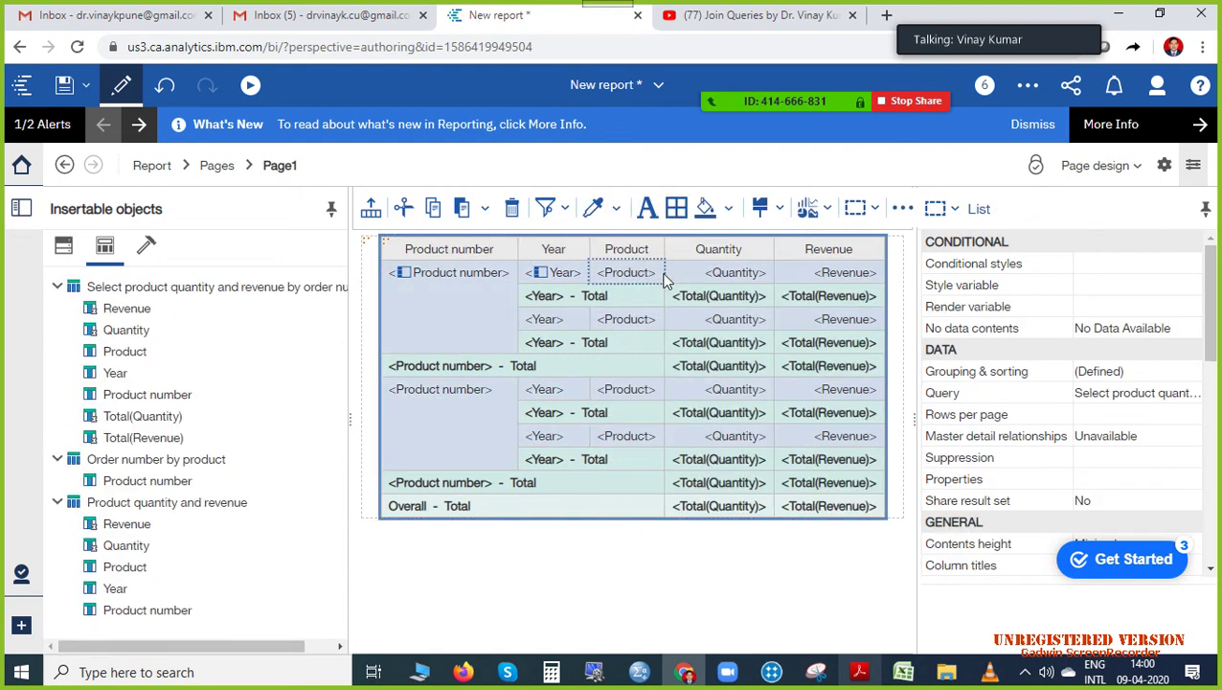
Read steps 7 and 8 of the course guide and run the report in HTML.
click(859, 672)
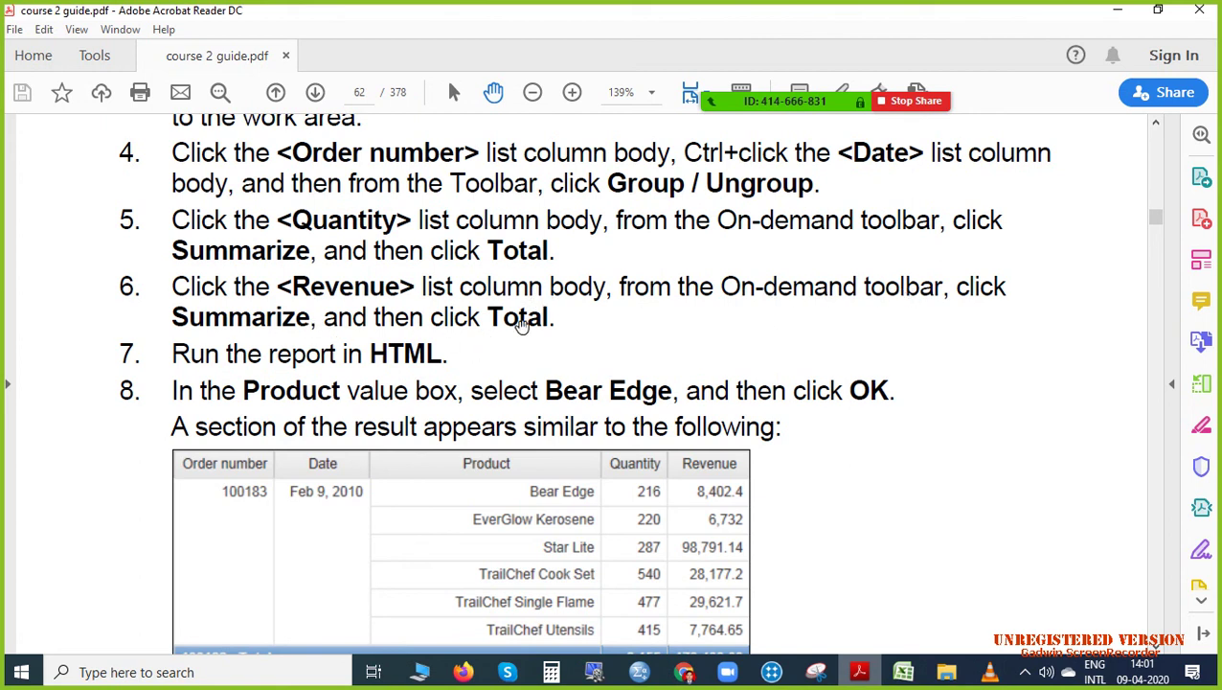
scroll(506, 328, down, 1)
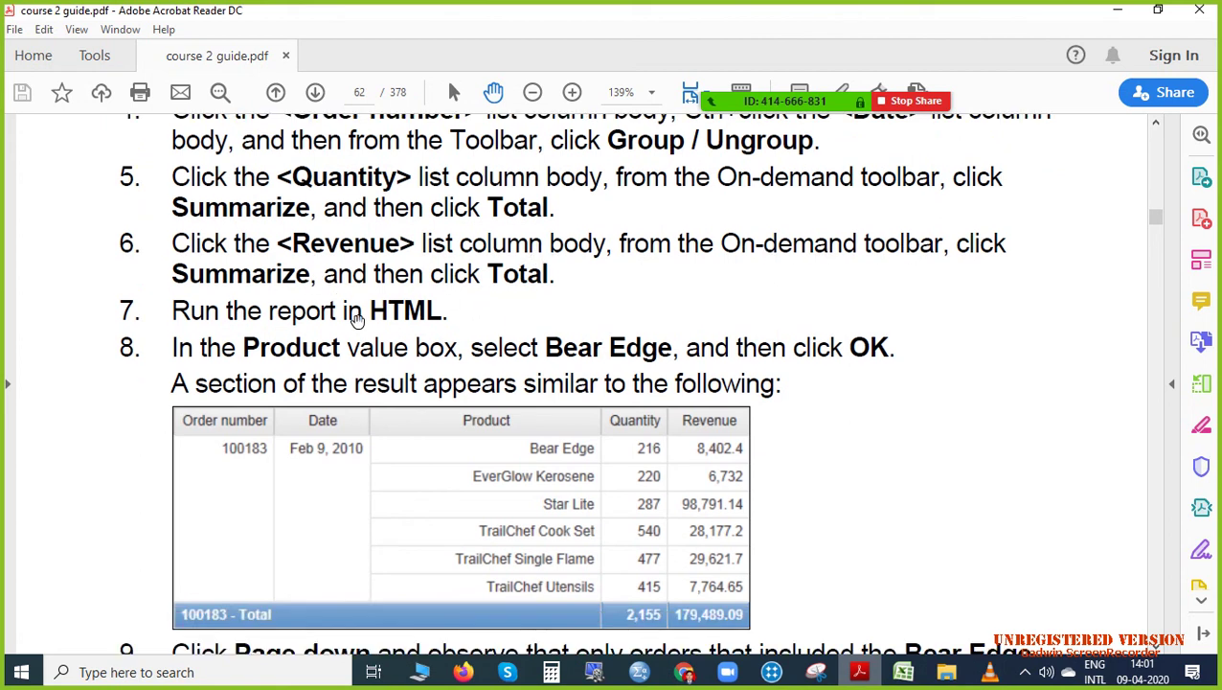
click(684, 671)
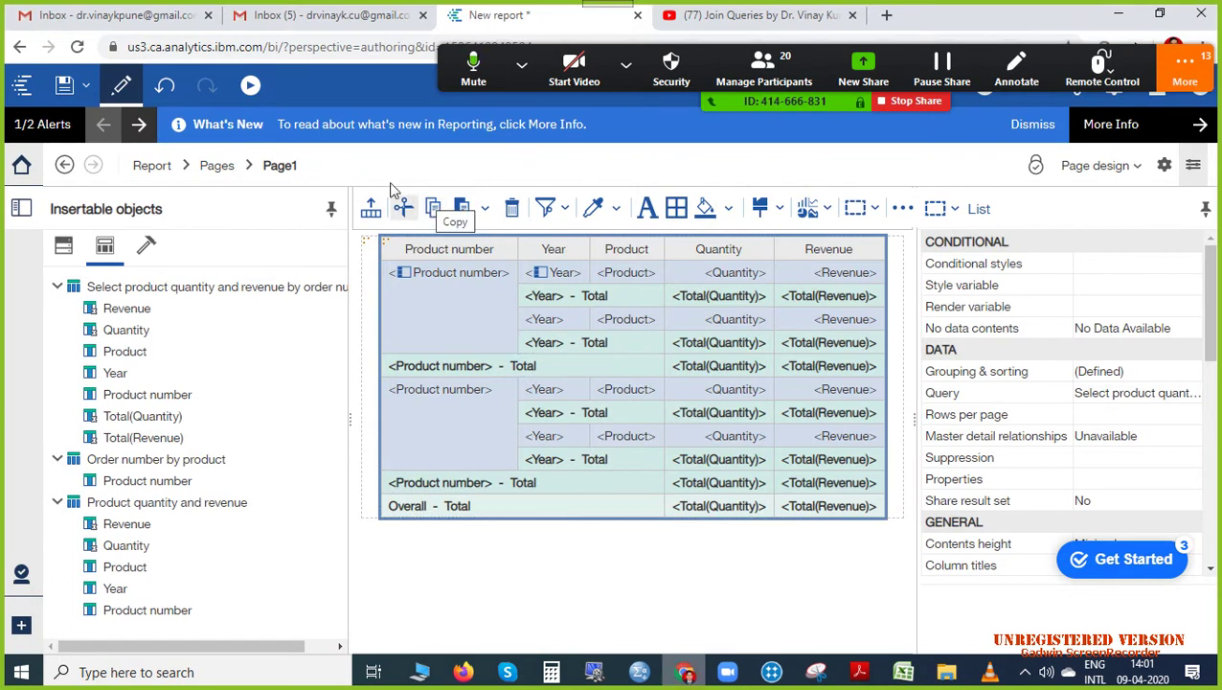
click(250, 87)
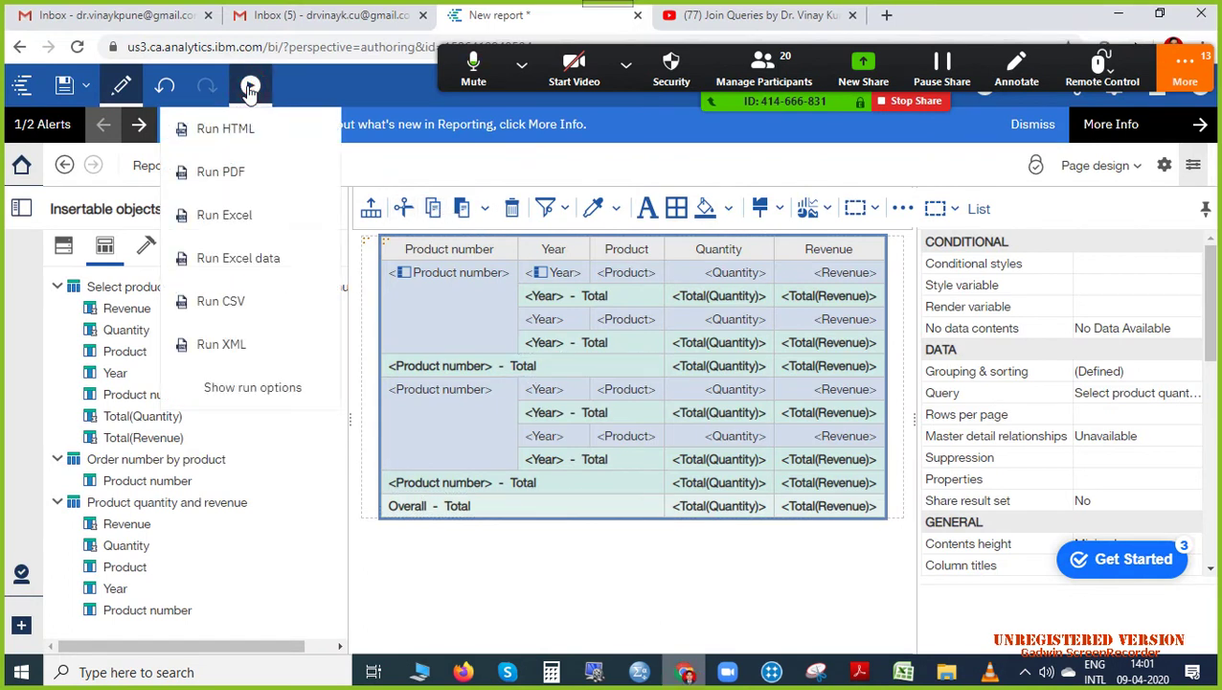
click(252, 129)
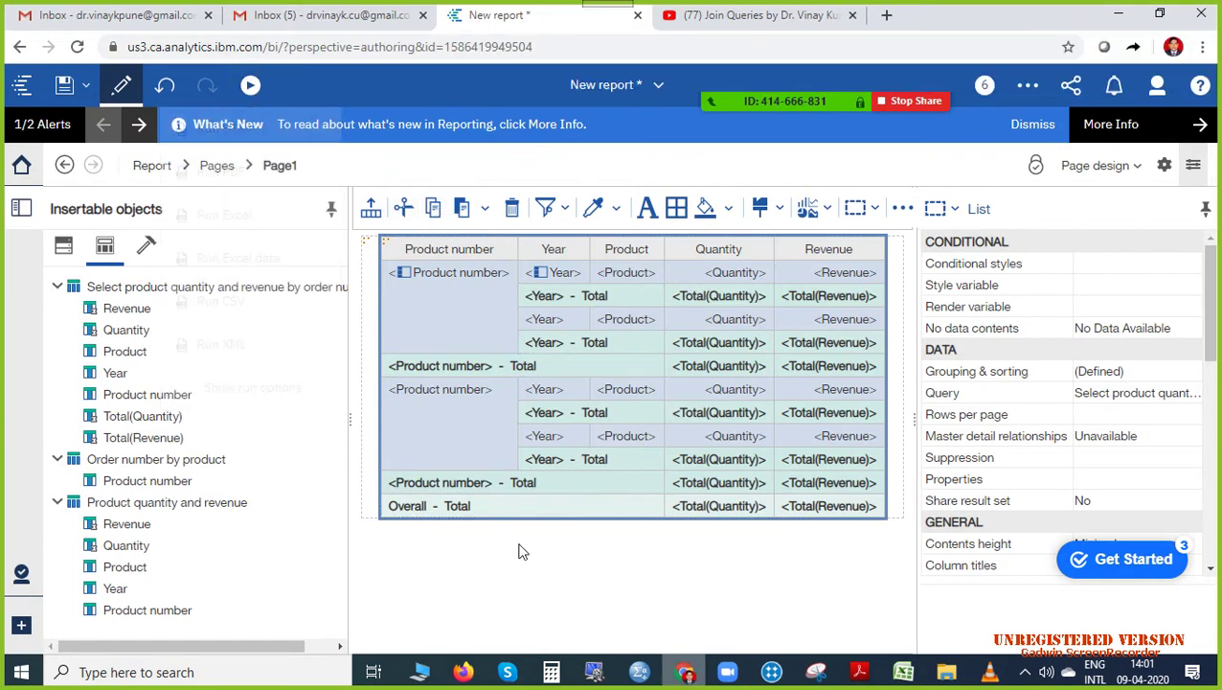